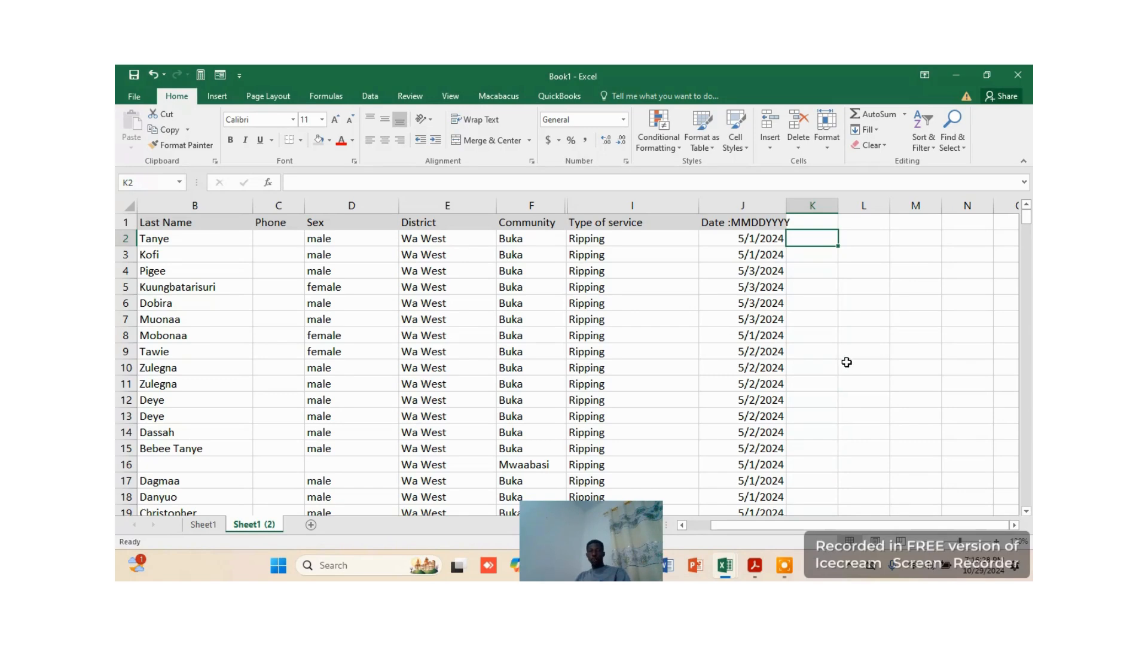
Examine the dates listed in the Date column, looking down through the records and back to the start
{"action": "scroll", "coordinate": [867, 358], "scroll_direction": "down", "scroll_amount": 1}
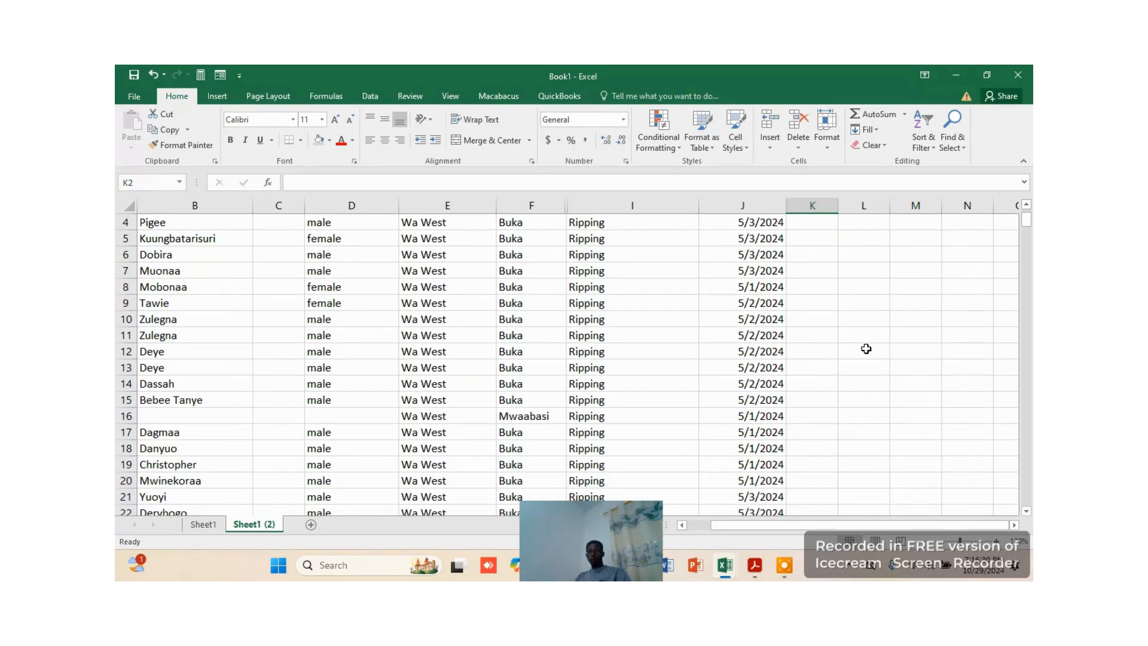
{"action": "scroll", "coordinate": [866, 348], "scroll_direction": "up", "scroll_amount": 1}
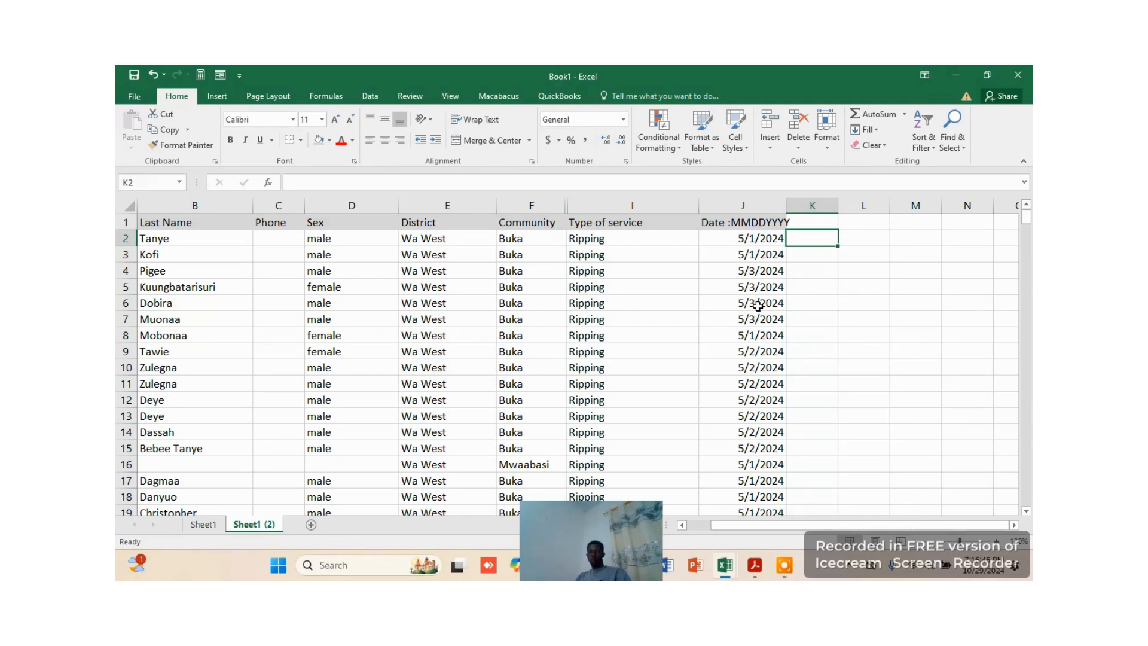
{"action": "left_click", "coordinate": [752, 208]}
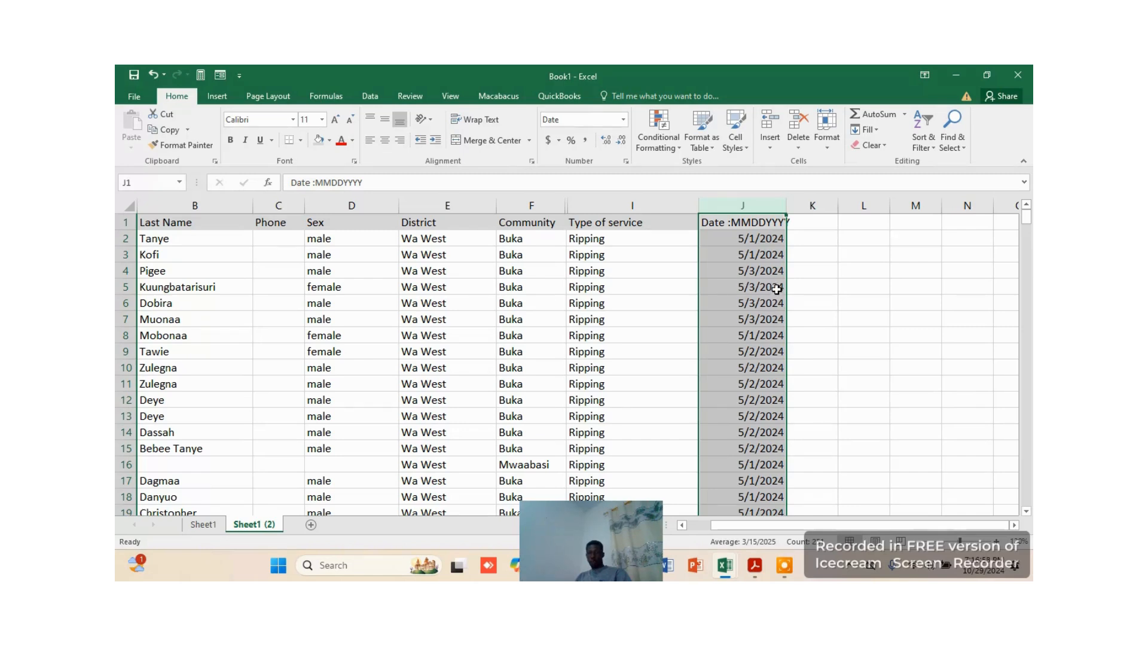
{"action": "left_click", "coordinate": [757, 334]}
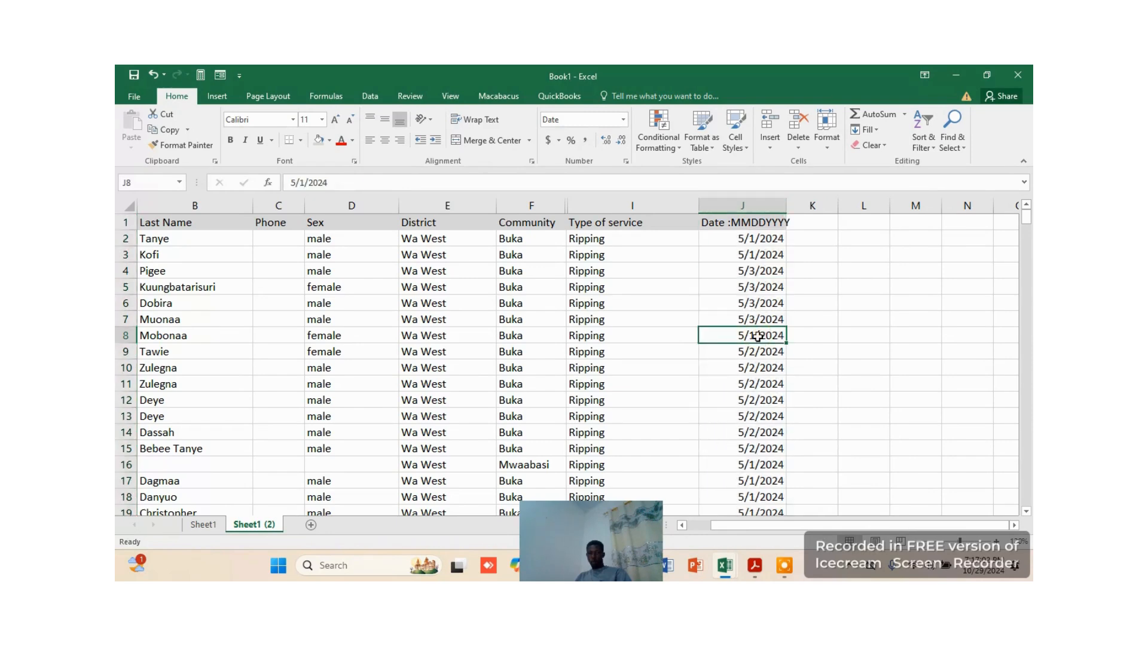
{"action": "left_click", "coordinate": [750, 237]}
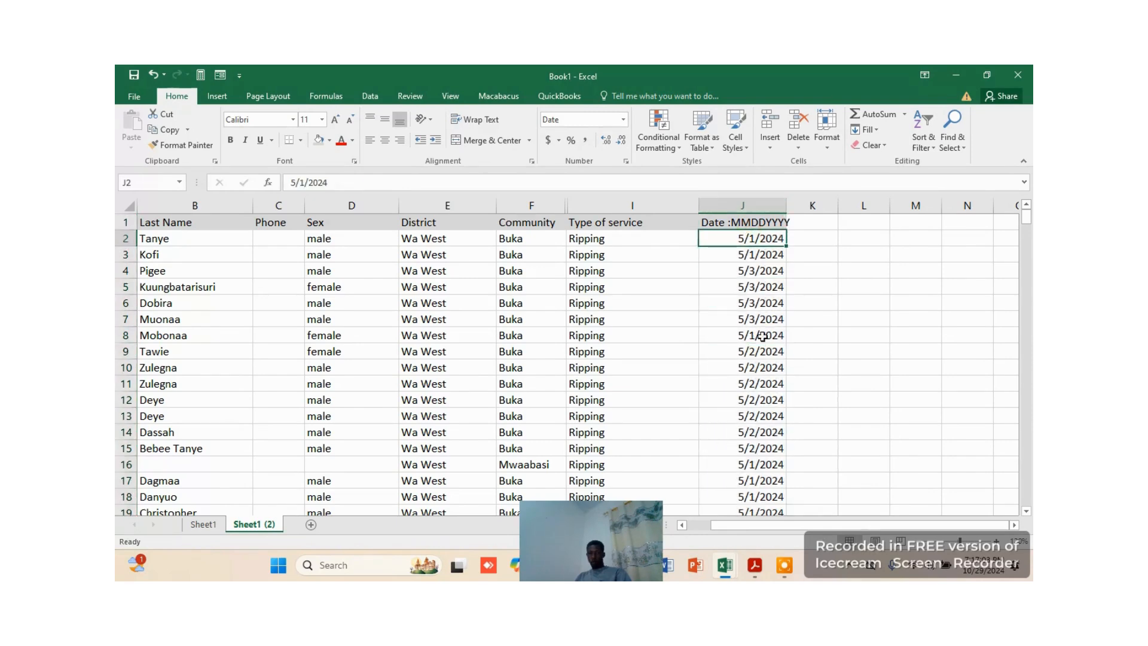
{"action": "left_click", "coordinate": [758, 418]}
{"action": "left_click", "coordinate": [774, 286]}
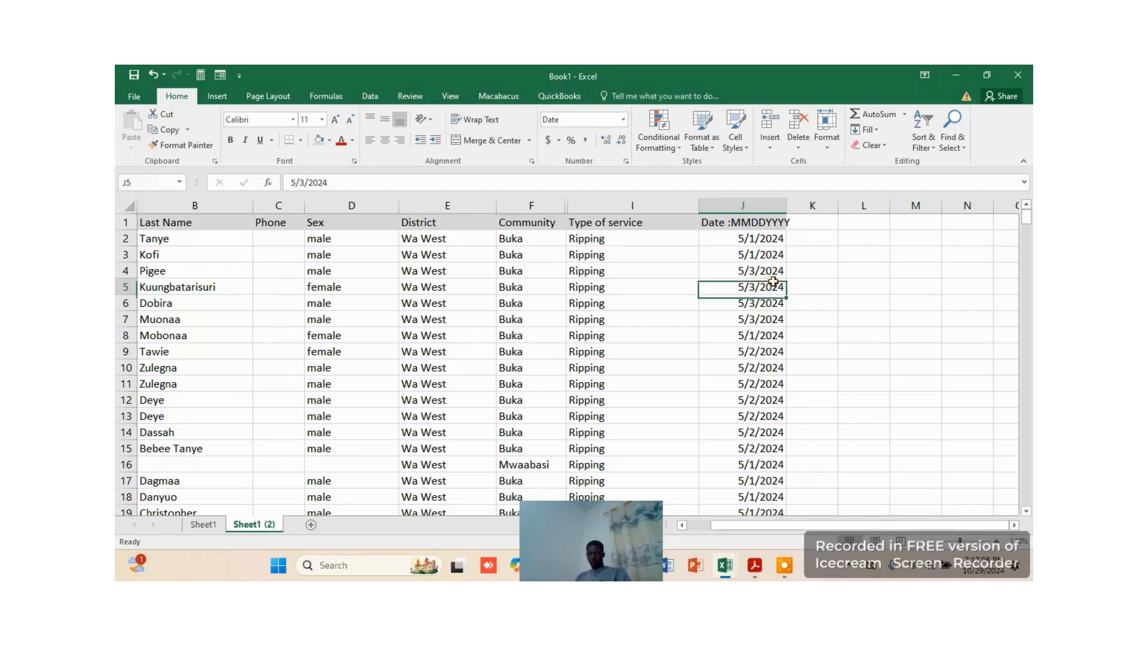
{"action": "left_click", "coordinate": [760, 479]}
{"action": "scroll", "coordinate": [767, 491], "scroll_direction": "down", "scroll_amount": 7}
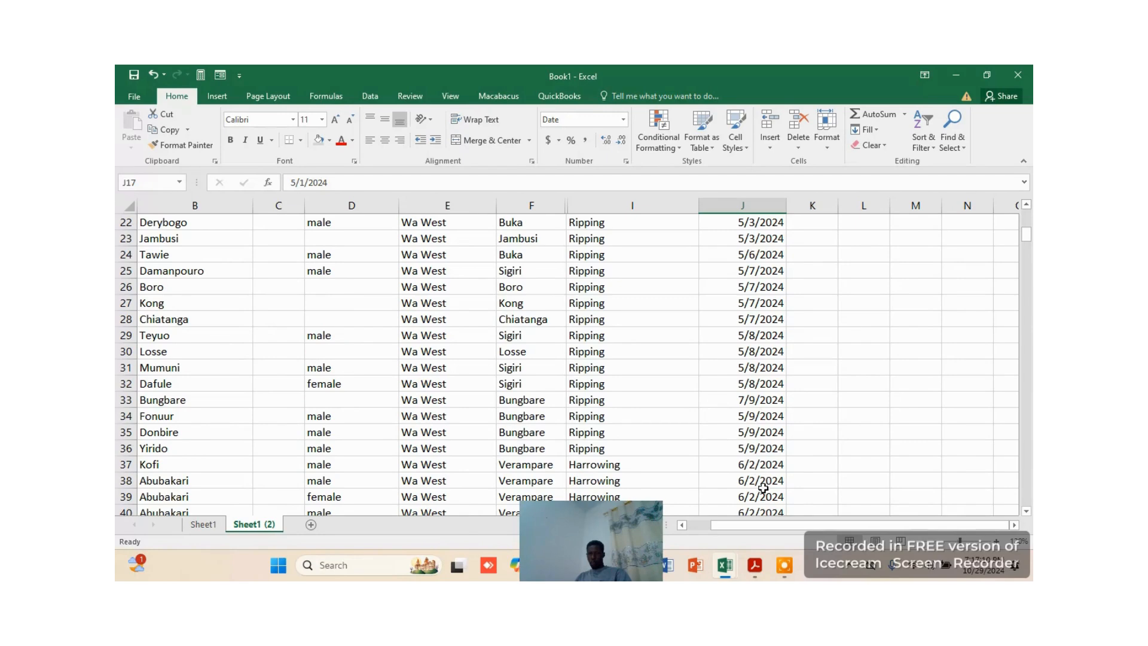
{"action": "scroll", "coordinate": [771, 482], "scroll_direction": "down", "scroll_amount": 1}
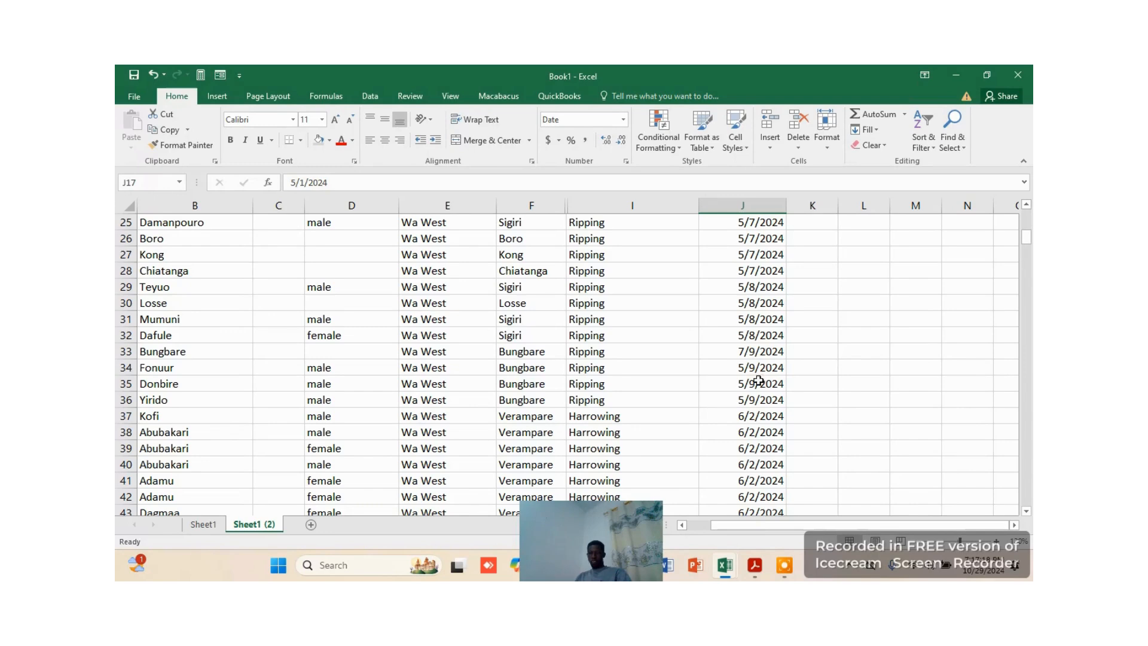
{"action": "scroll", "coordinate": [771, 383], "scroll_direction": "down", "scroll_amount": 5}
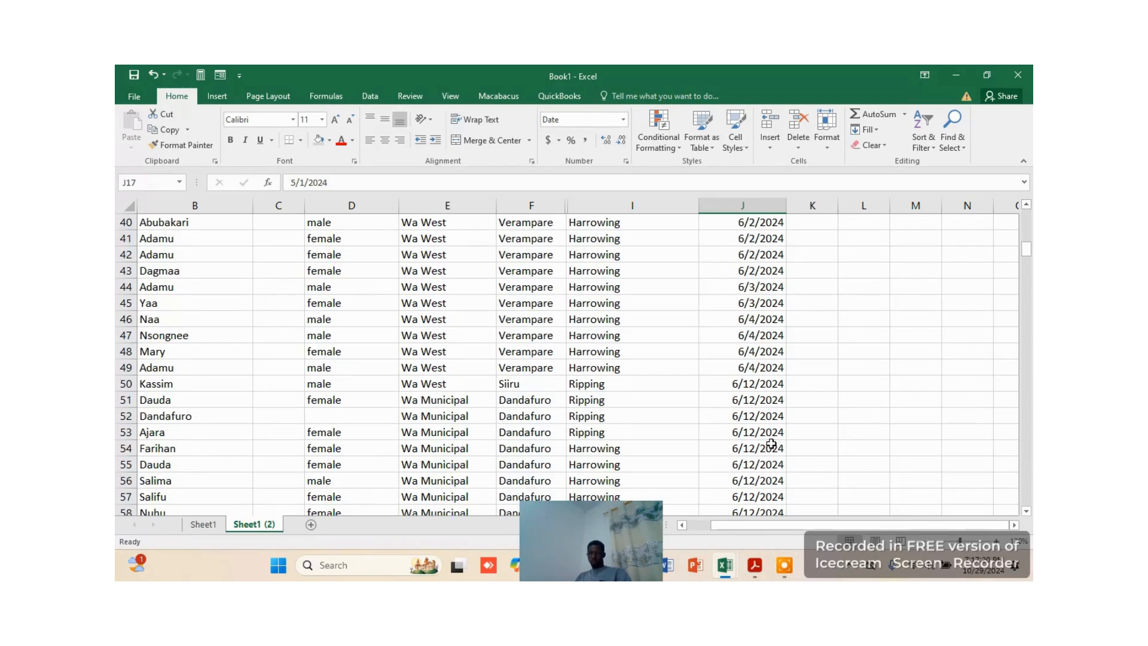
{"action": "scroll", "coordinate": [760, 418], "scroll_direction": "down", "scroll_amount": 8}
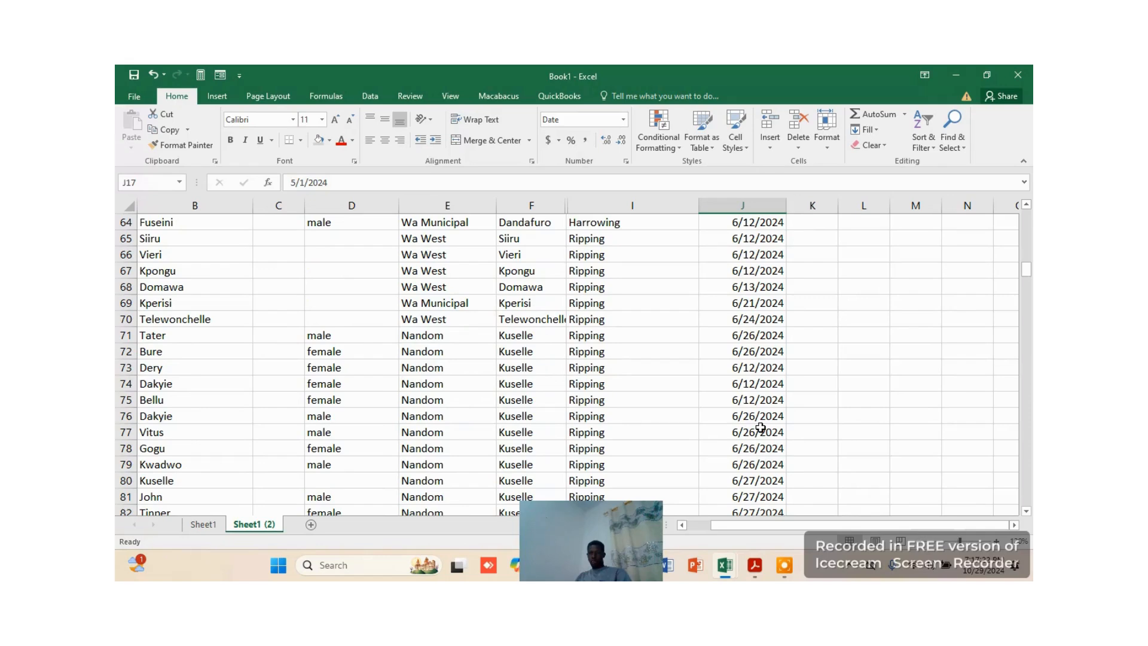
{"action": "scroll", "coordinate": [760, 427], "scroll_direction": "down", "scroll_amount": 3}
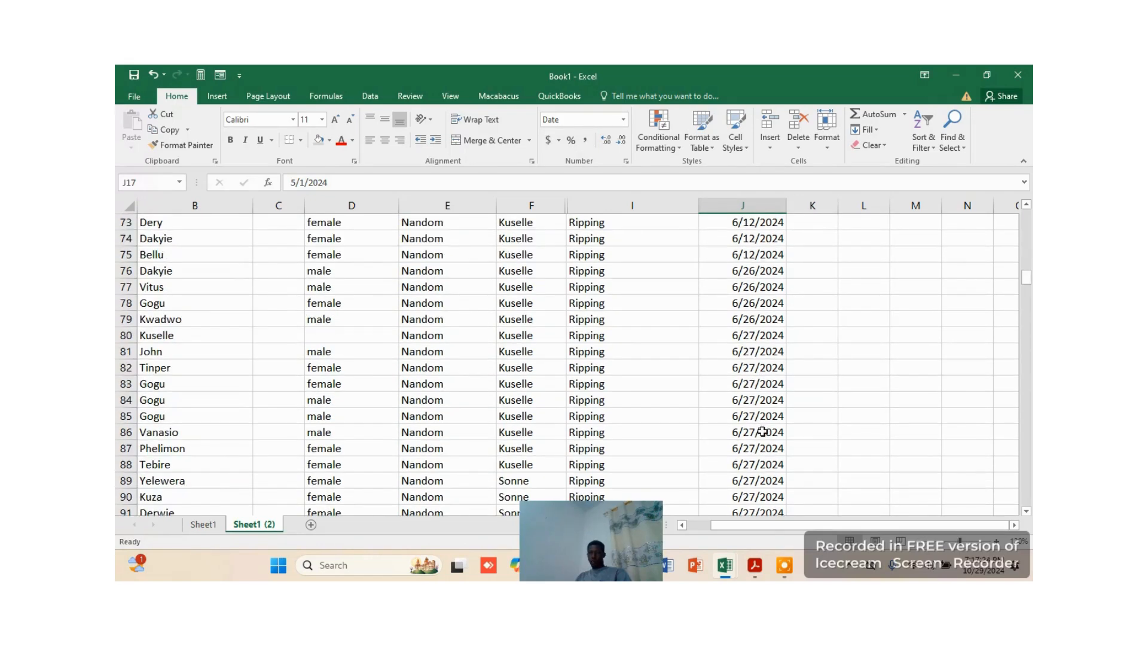
{"action": "scroll", "coordinate": [763, 438], "scroll_direction": "up", "scroll_amount": 20}
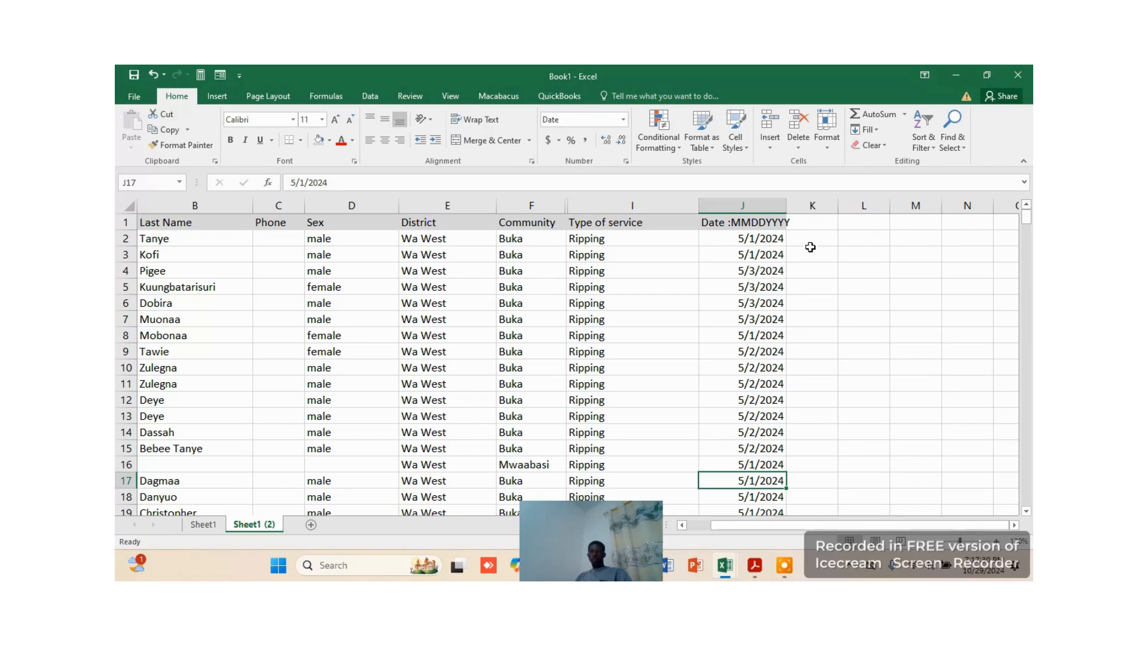
{"action": "left_click", "coordinate": [811, 242]}
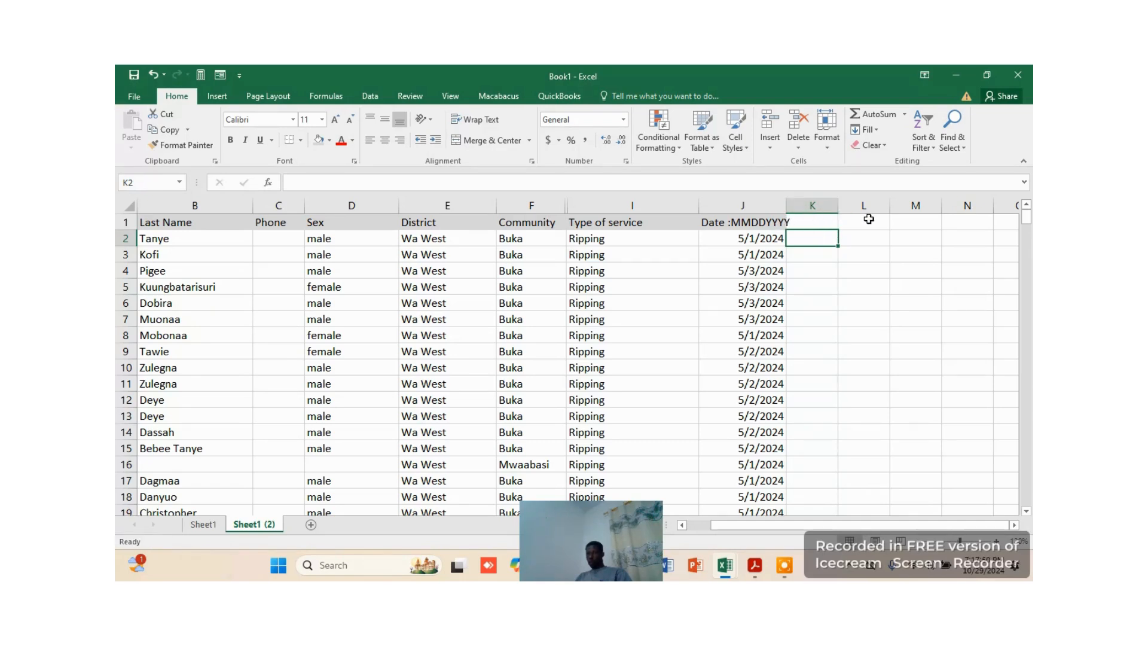
{"action": "left_click", "coordinate": [757, 240]}
{"action": "left_click_drag", "start_coordinate": [757, 239], "coordinate": [757, 255]}
{"action": "left_click", "coordinate": [747, 208]}
{"action": "right_click", "coordinate": [748, 209]}
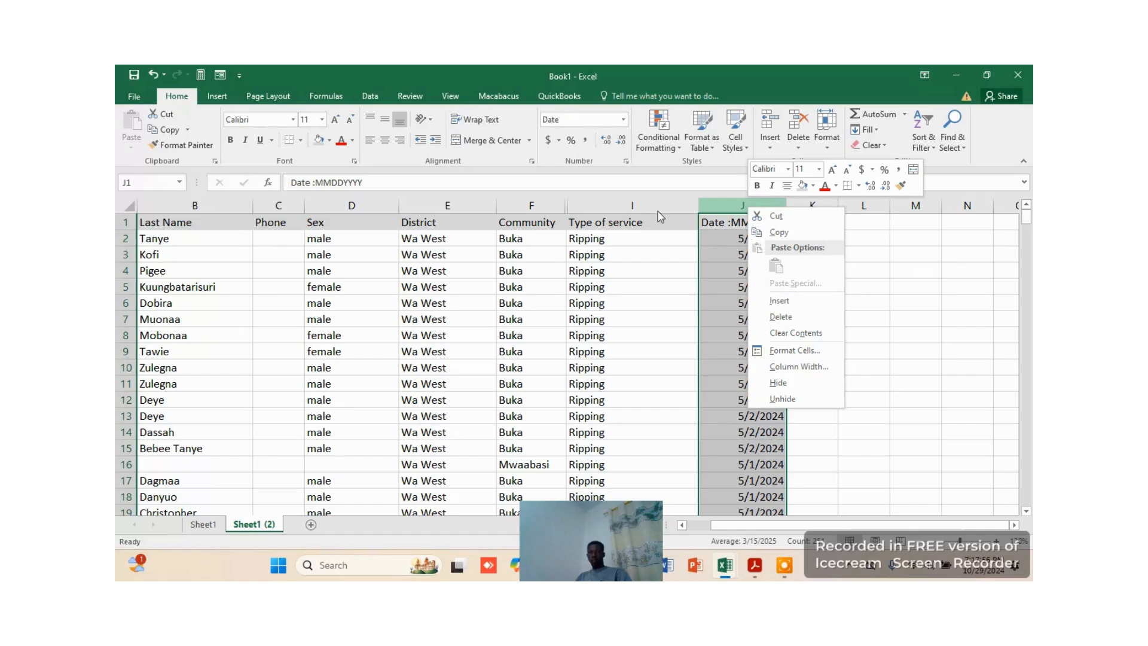
{"action": "left_click", "coordinate": [370, 95]}
{"action": "left_click", "coordinate": [370, 96]}
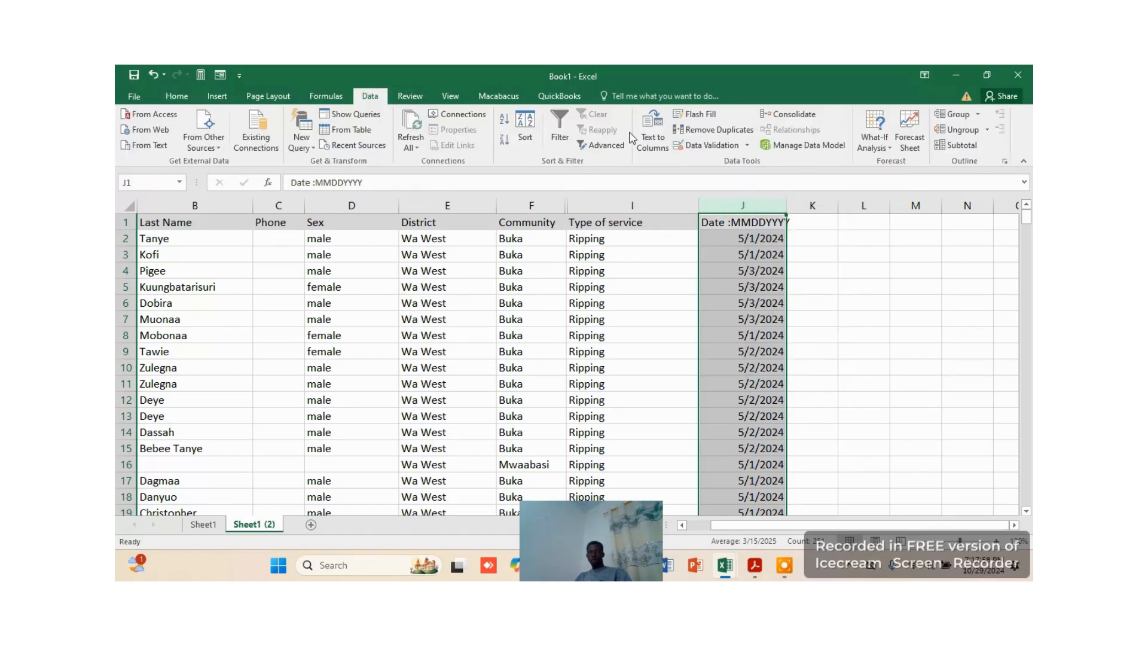
{"action": "left_click", "coordinate": [654, 130]}
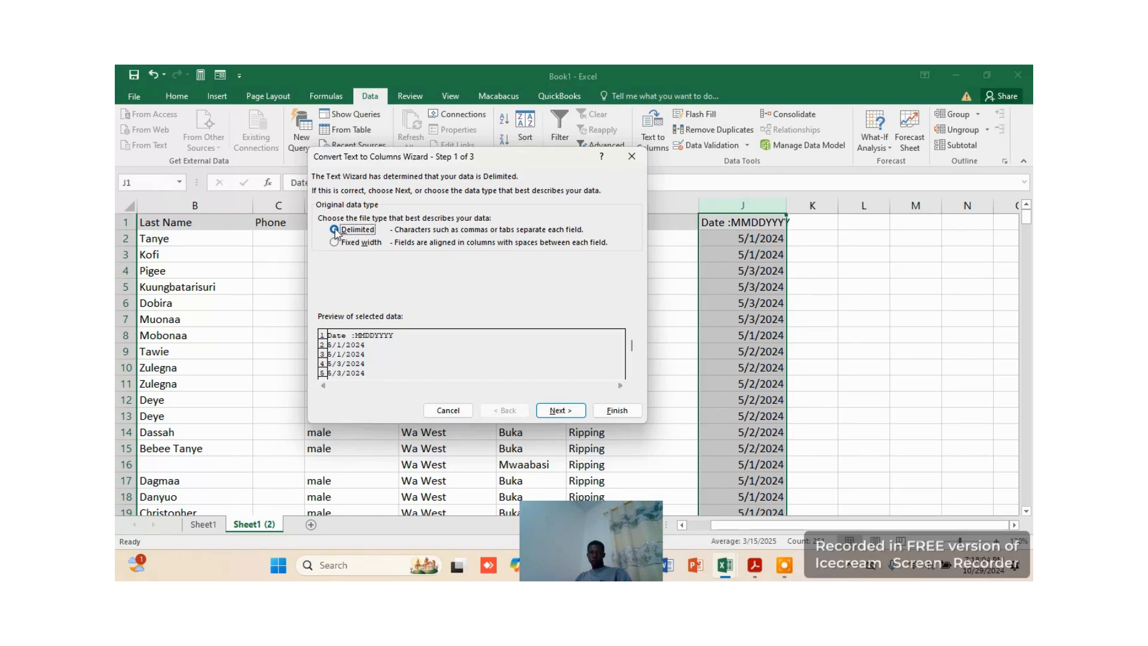
{"action": "left_click", "coordinate": [566, 411]}
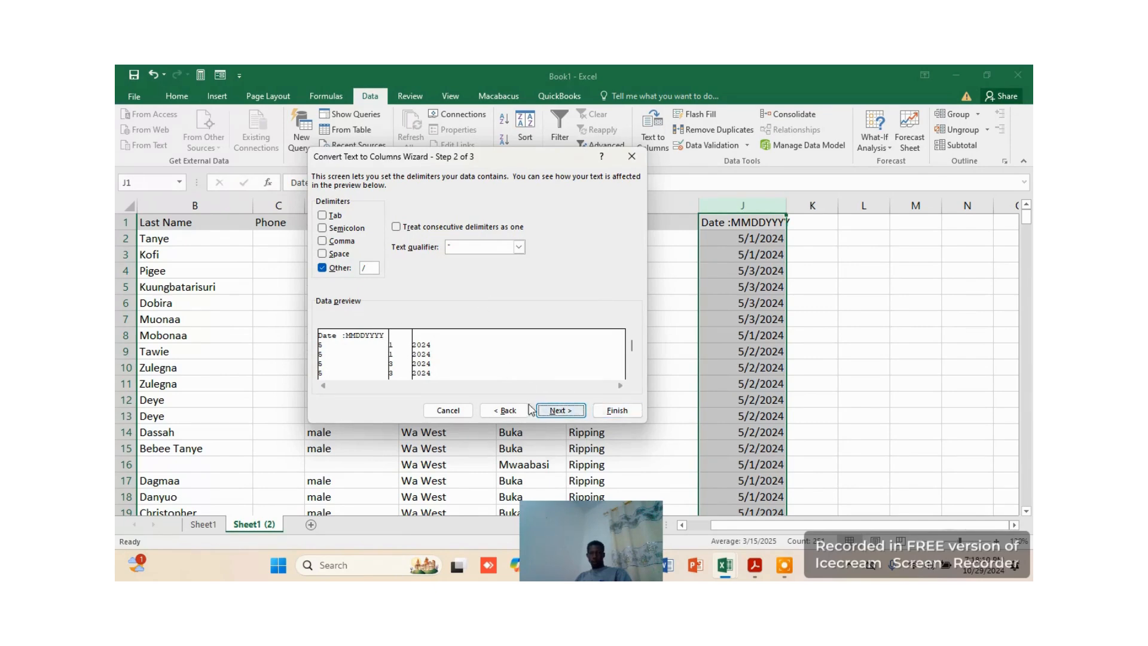
{"action": "left_click", "coordinate": [506, 411]}
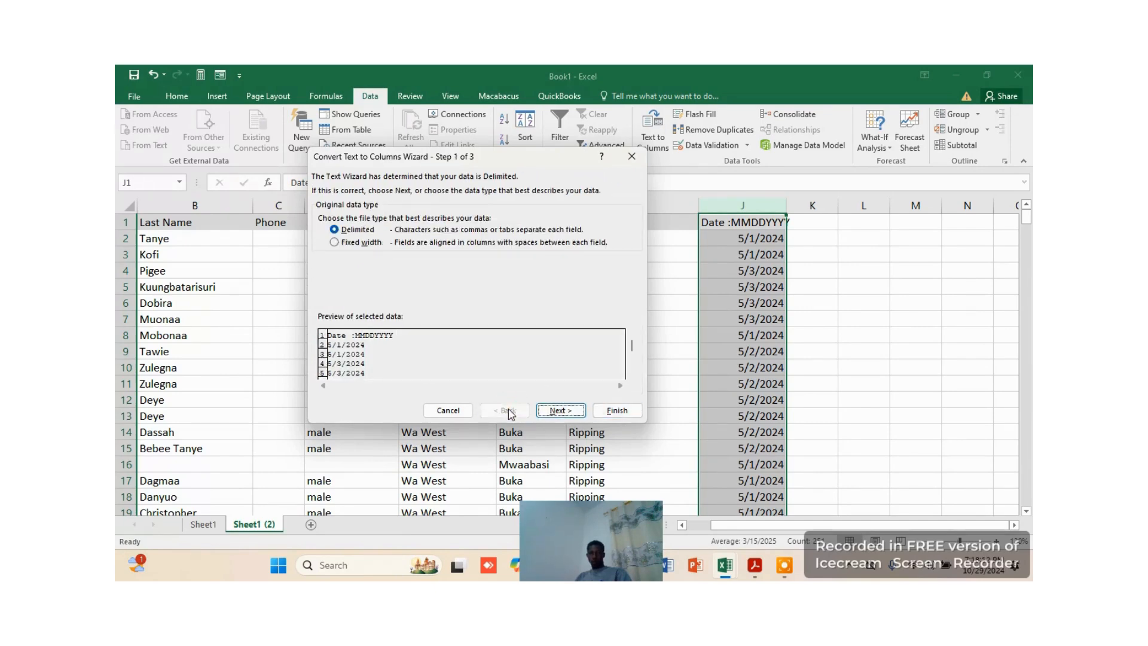
{"action": "left_click", "coordinate": [448, 411]}
{"action": "left_click", "coordinate": [839, 238]}
{"action": "left_click", "coordinate": [748, 225]}
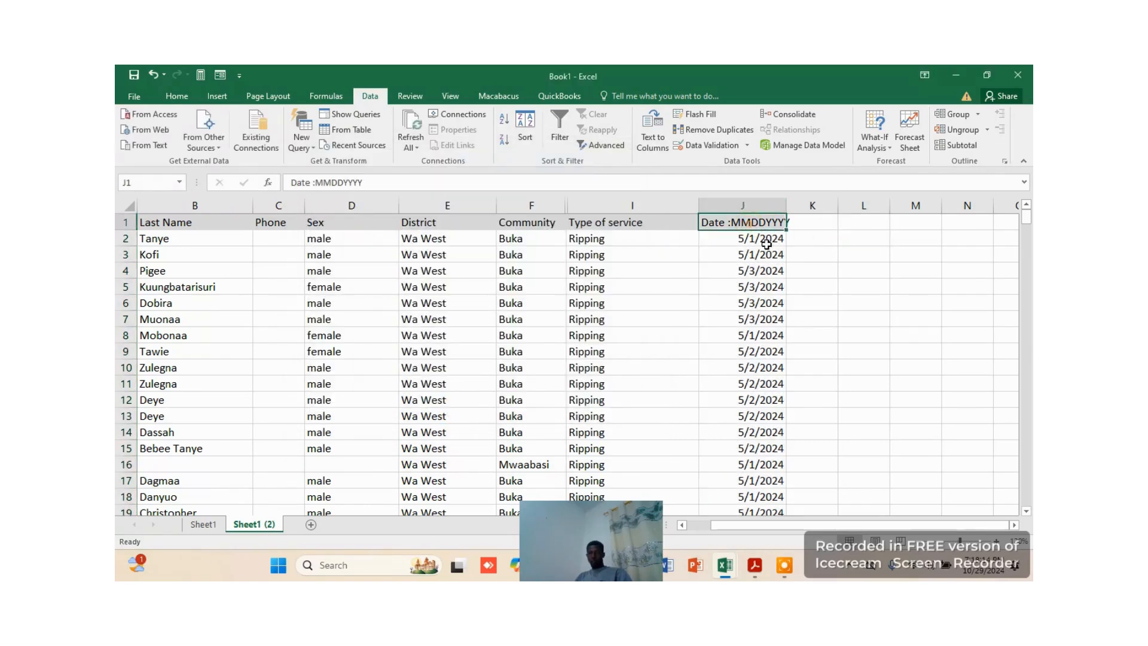
Start Text to Columns on the dates in J2:J251 as delimited data, with "/" as the custom delimiter
{"action": "left_click", "coordinate": [762, 238]}
{"action": "left_click_drag", "start_coordinate": [762, 238], "coordinate": [773, 462]}
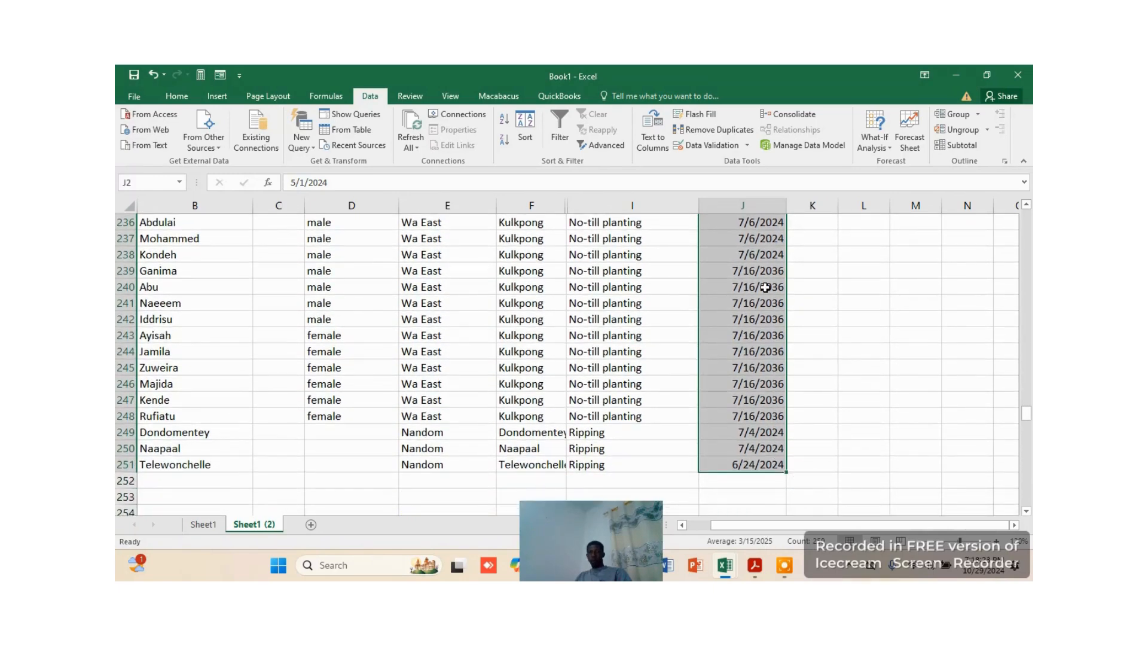
{"action": "left_click", "coordinate": [653, 134]}
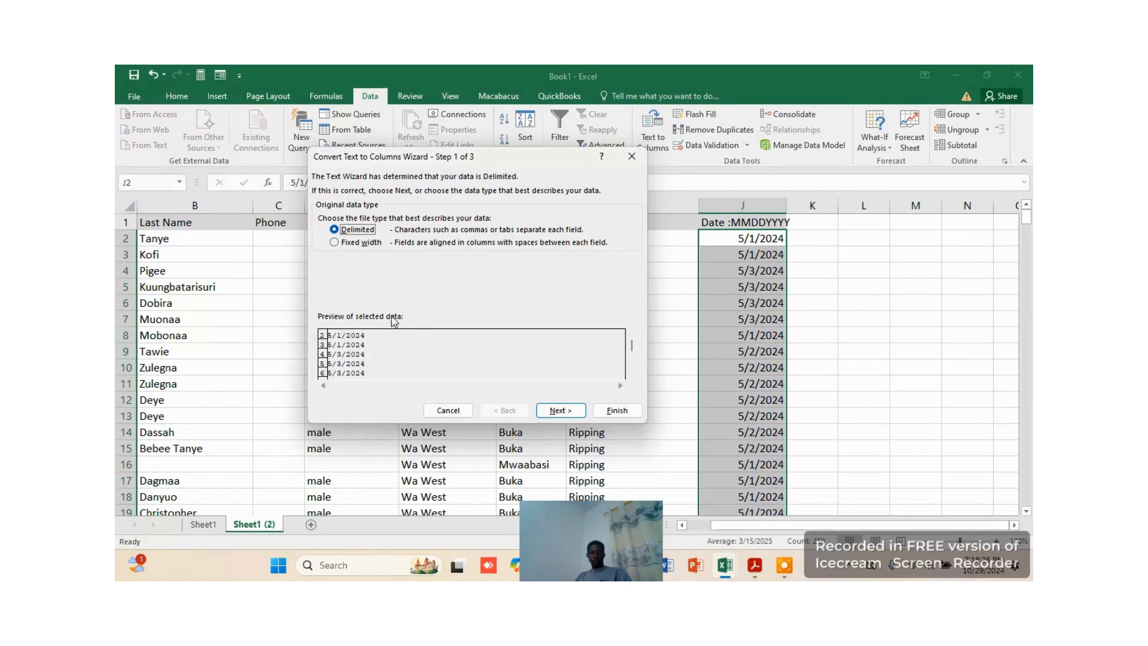
{"action": "left_click", "coordinate": [561, 410]}
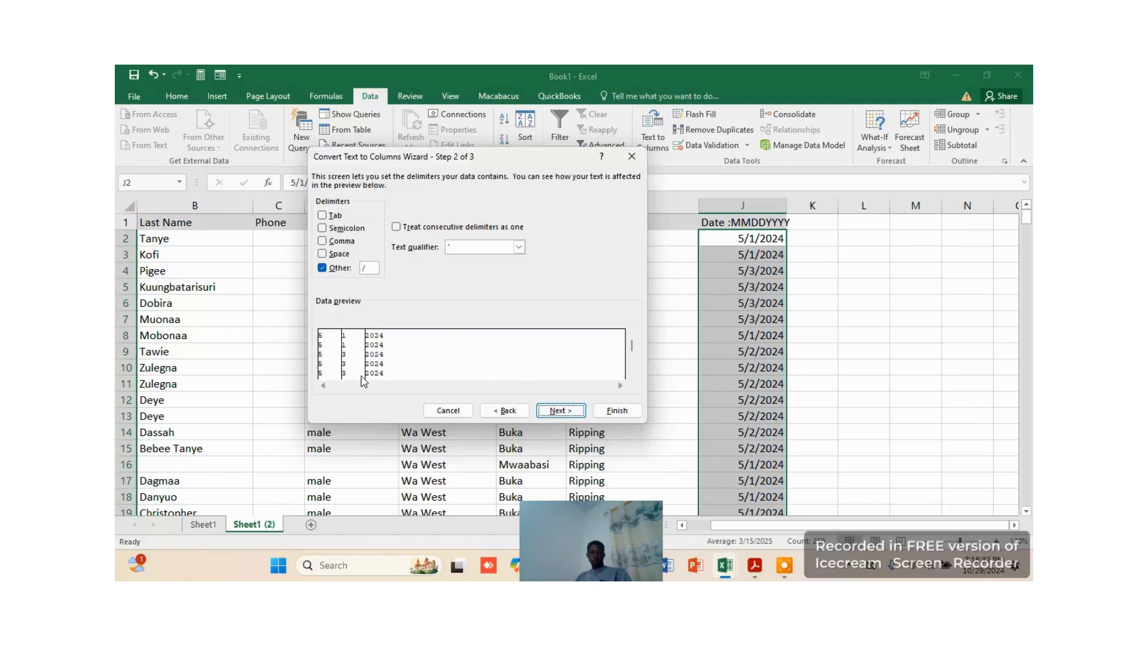
{"action": "double_click", "coordinate": [370, 268]}
{"action": "key", "text": "BackSpace"}
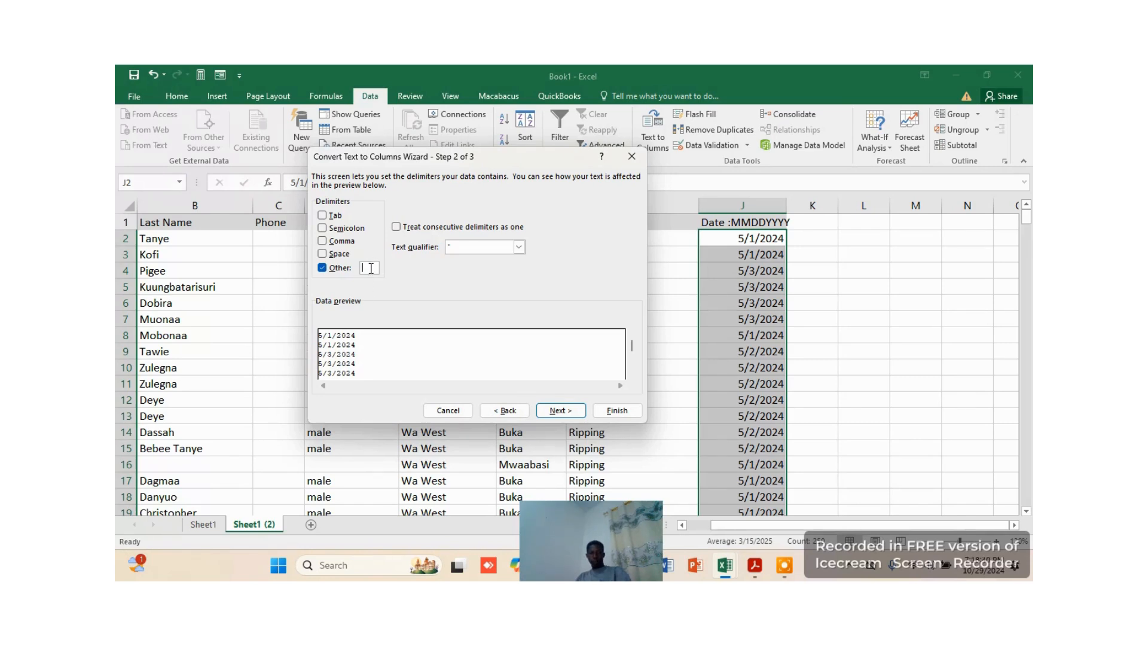
{"action": "type", "text": "/"}
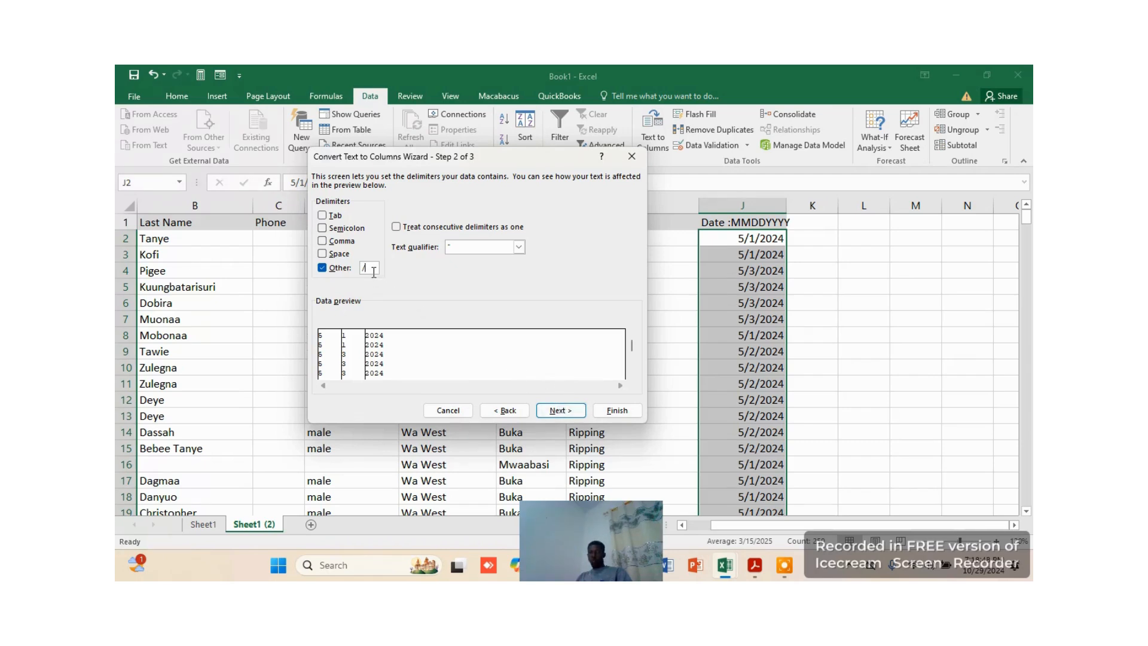
{"action": "key", "text": "BackSpace"}
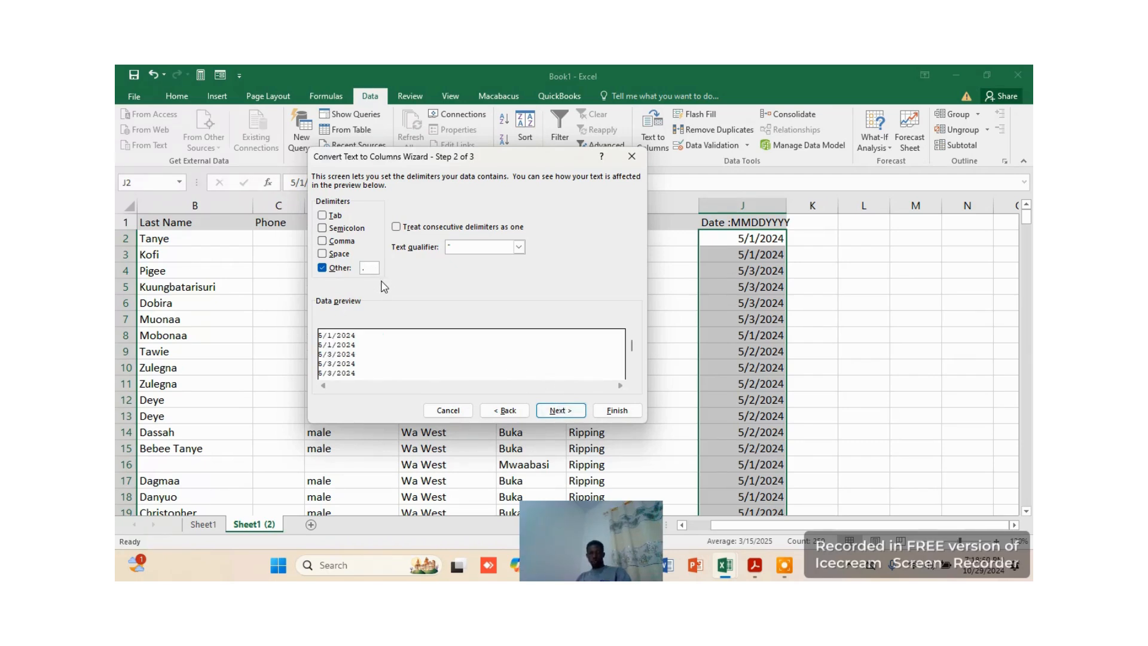
{"action": "type", "text": "/"}
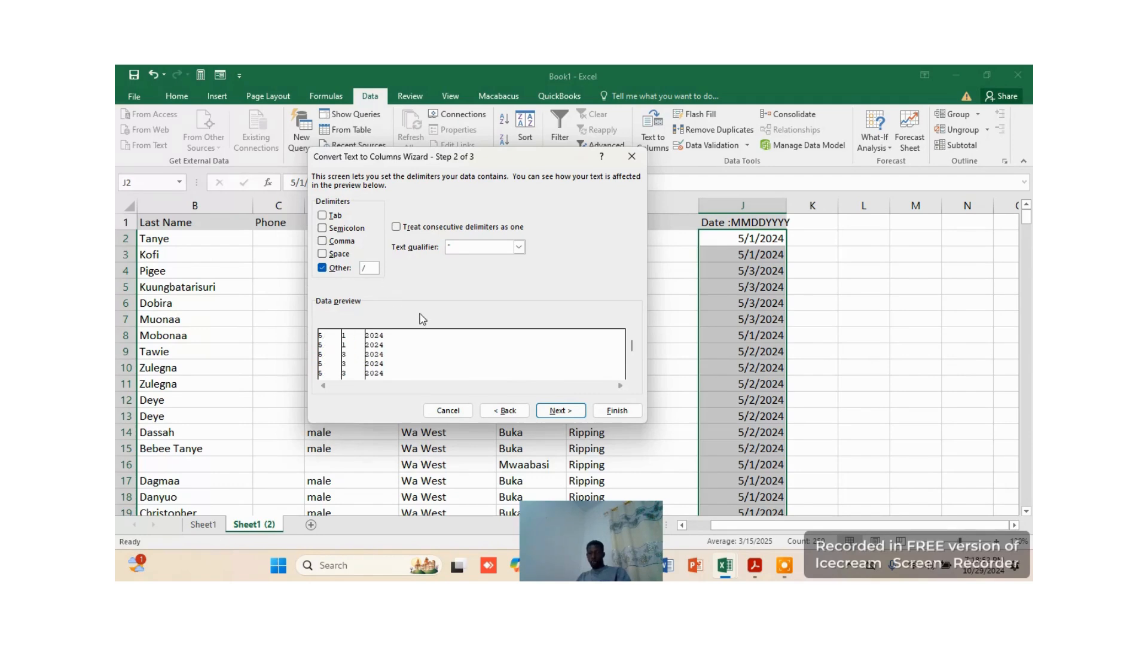
Format all three split columns as Text and complete the Text to Columns conversion
{"action": "left_click", "coordinate": [560, 411]}
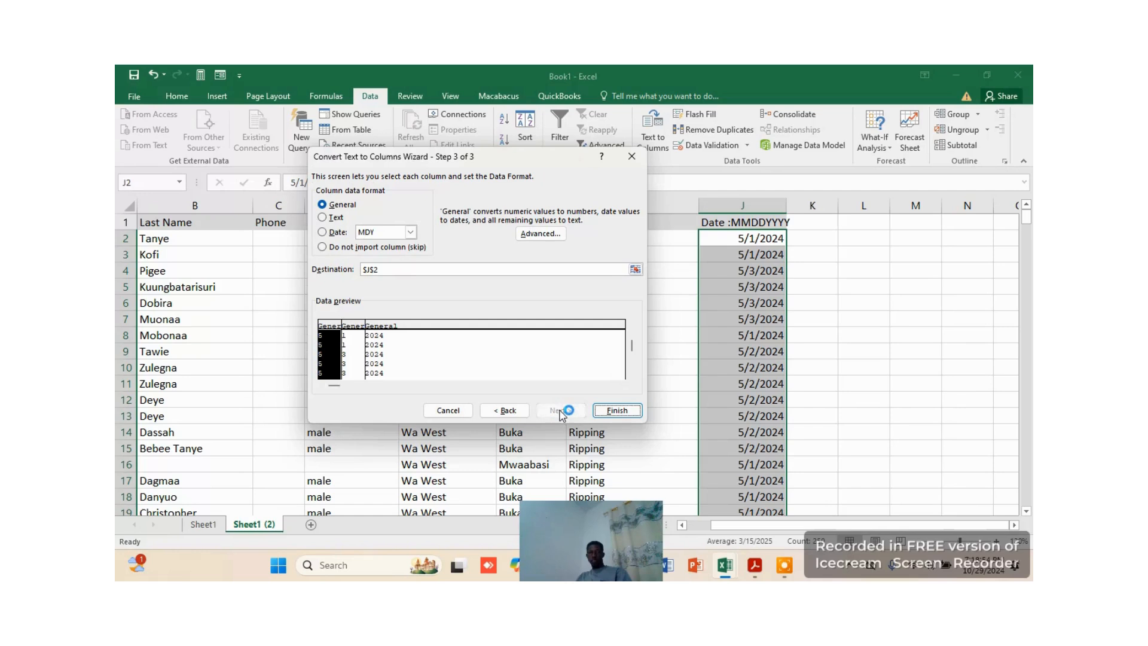
{"action": "left_click", "coordinate": [338, 218]}
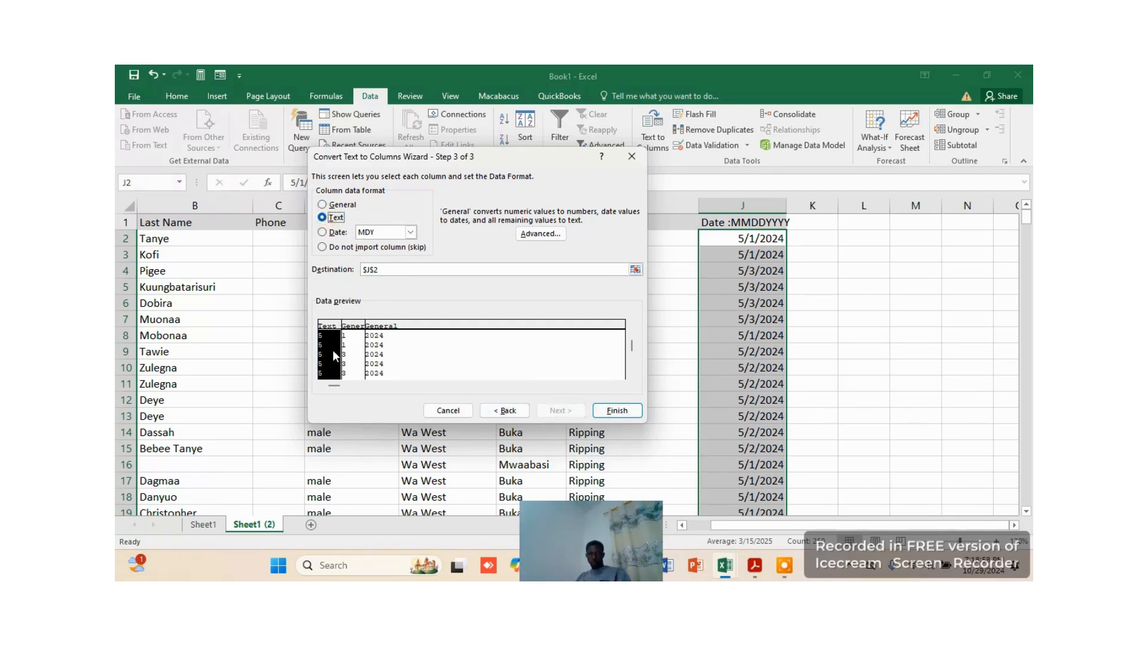
{"action": "left_click", "coordinate": [356, 325]}
{"action": "left_click", "coordinate": [322, 218]}
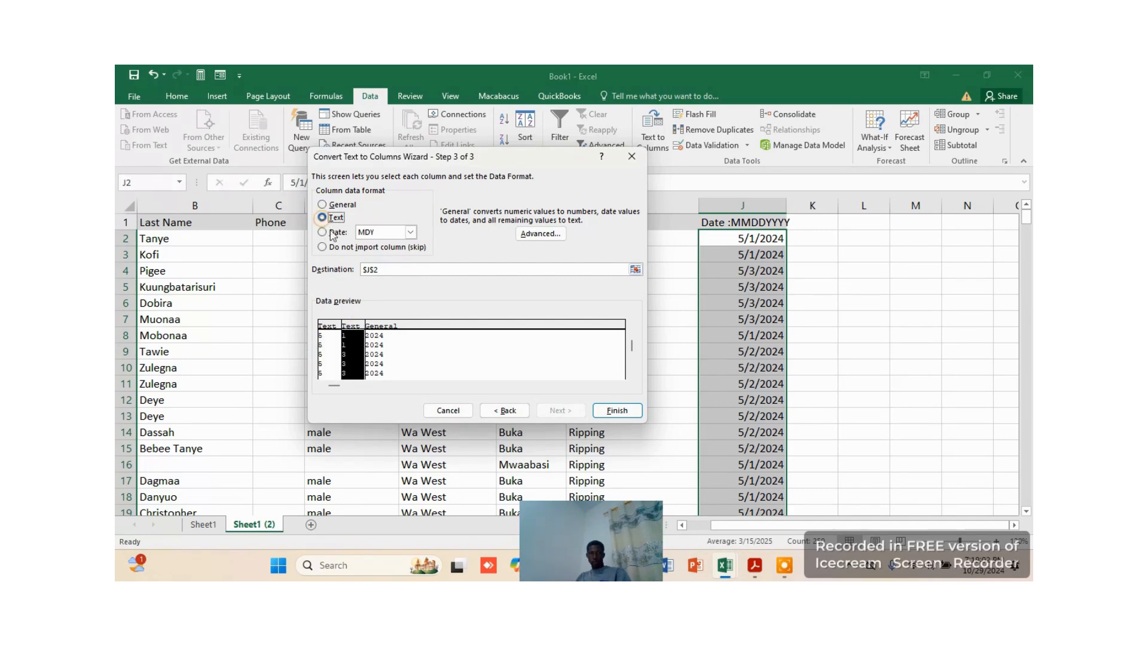
{"action": "left_click", "coordinate": [377, 326]}
{"action": "left_click", "coordinate": [323, 218]}
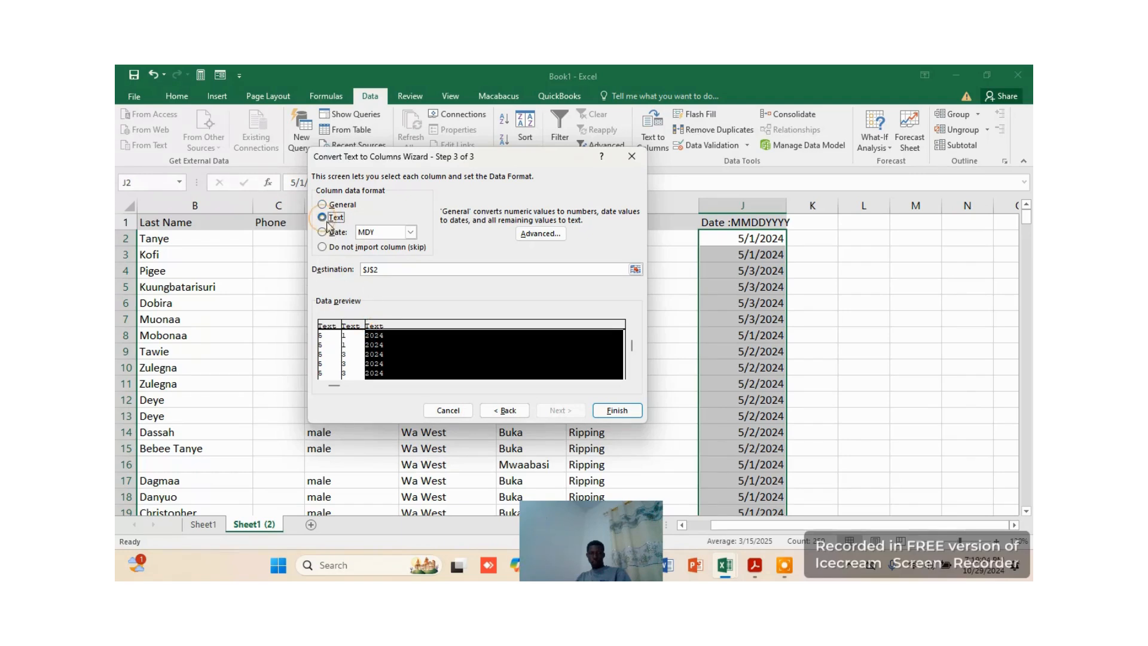
{"action": "left_click", "coordinate": [410, 232]}
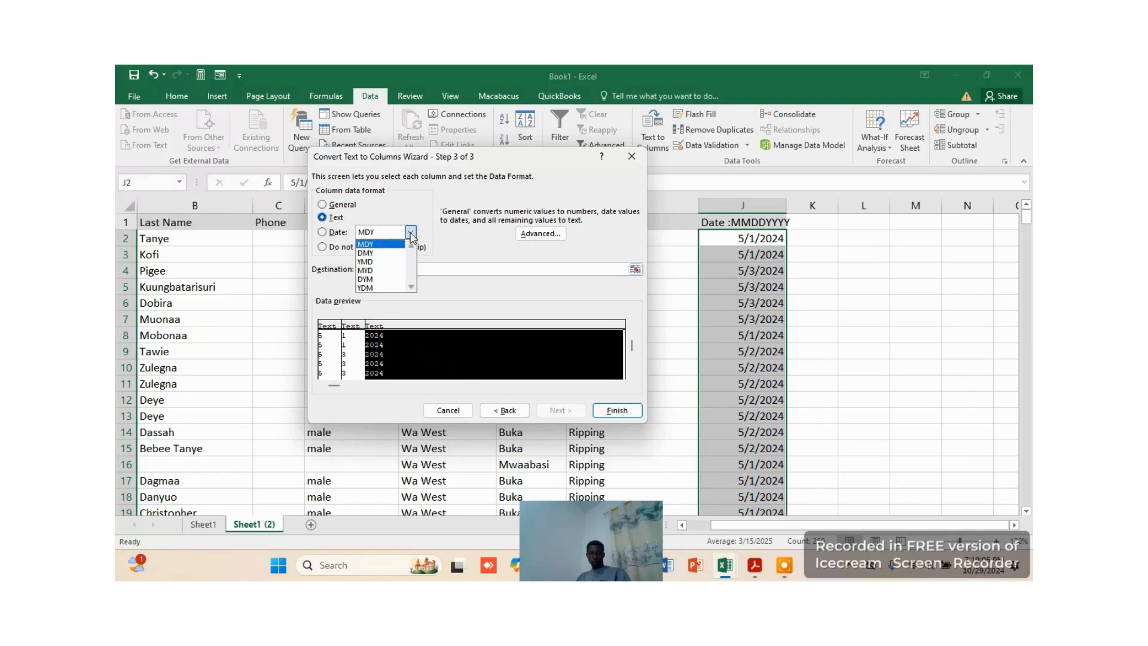
{"action": "left_click", "coordinate": [326, 220]}
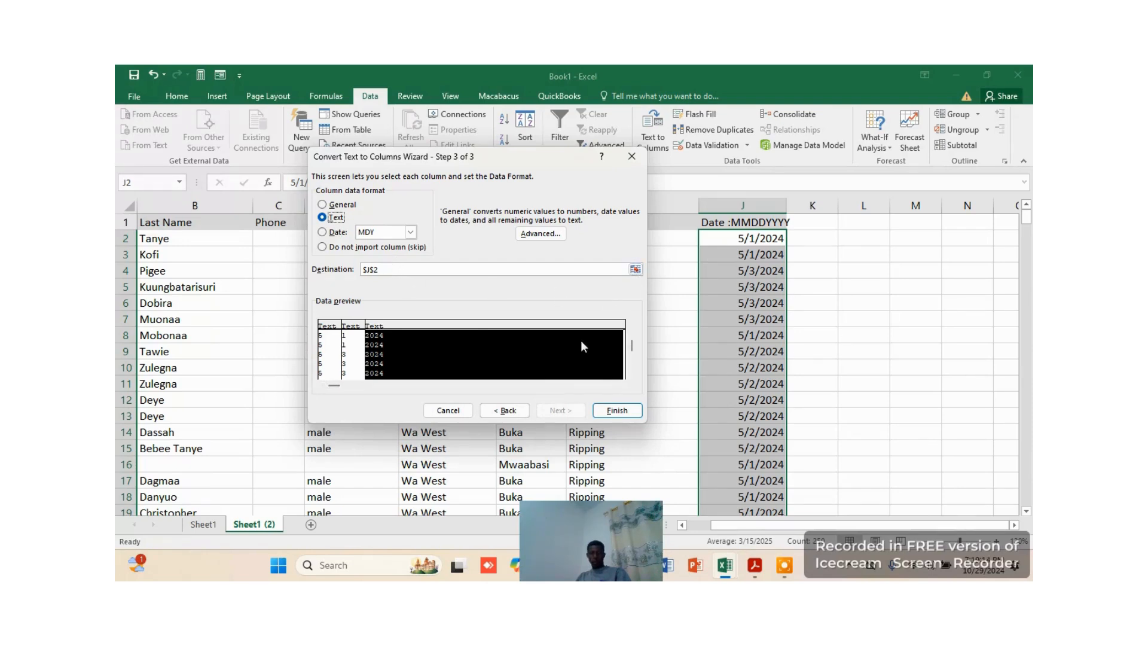
{"action": "left_click", "coordinate": [638, 411]}
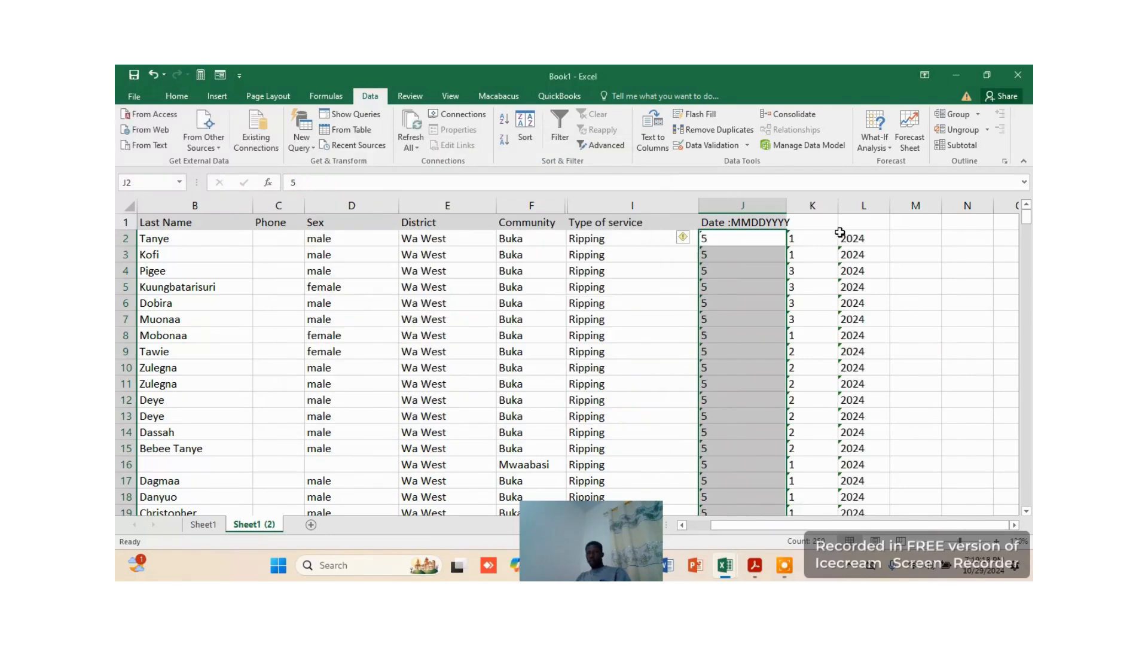
Label the three split columns in row 1 as Month in J1, Day in K1 and Year in L1
{"action": "left_click", "coordinate": [919, 256]}
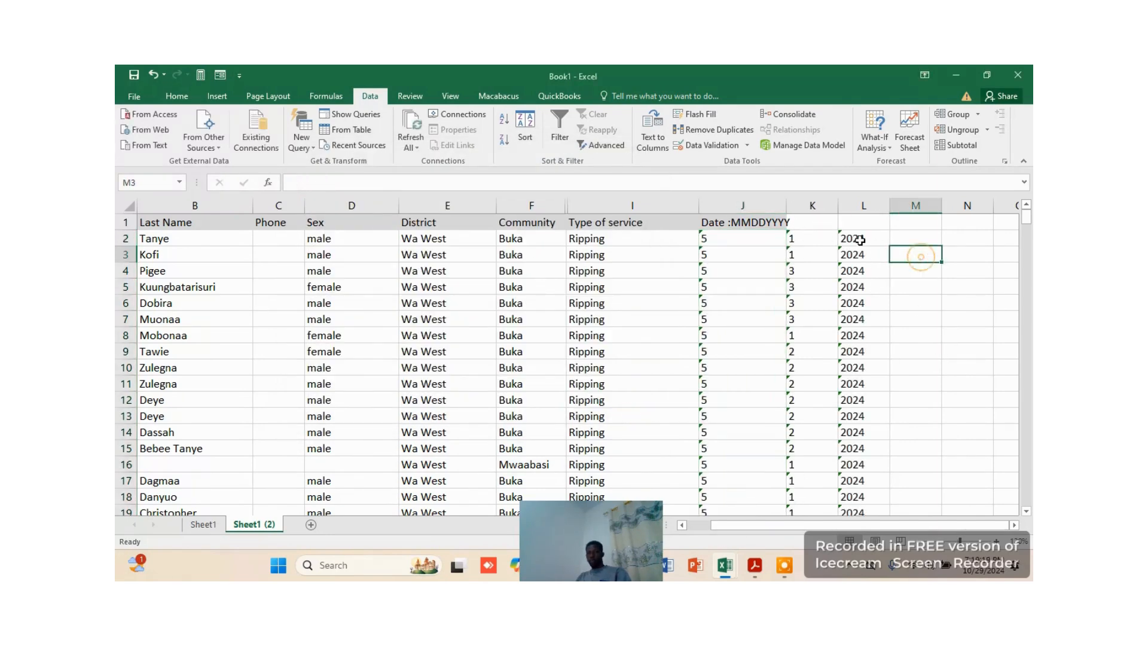
{"action": "left_click", "coordinate": [756, 224]}
{"action": "type", "text": "Month"}
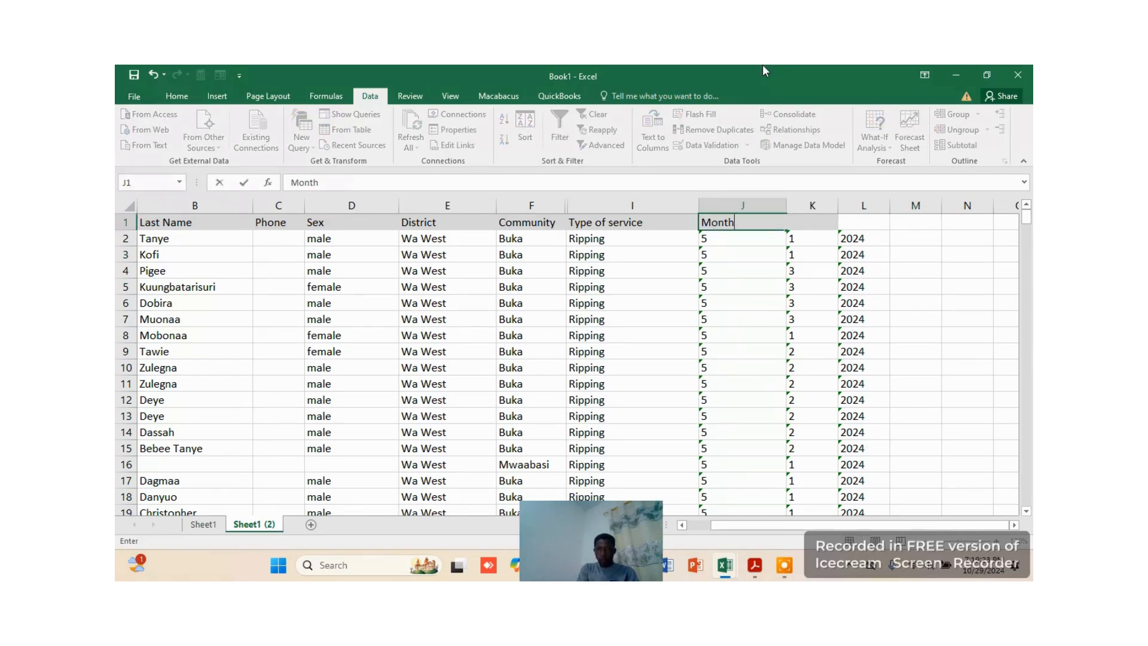
{"action": "key", "text": "Tab"}
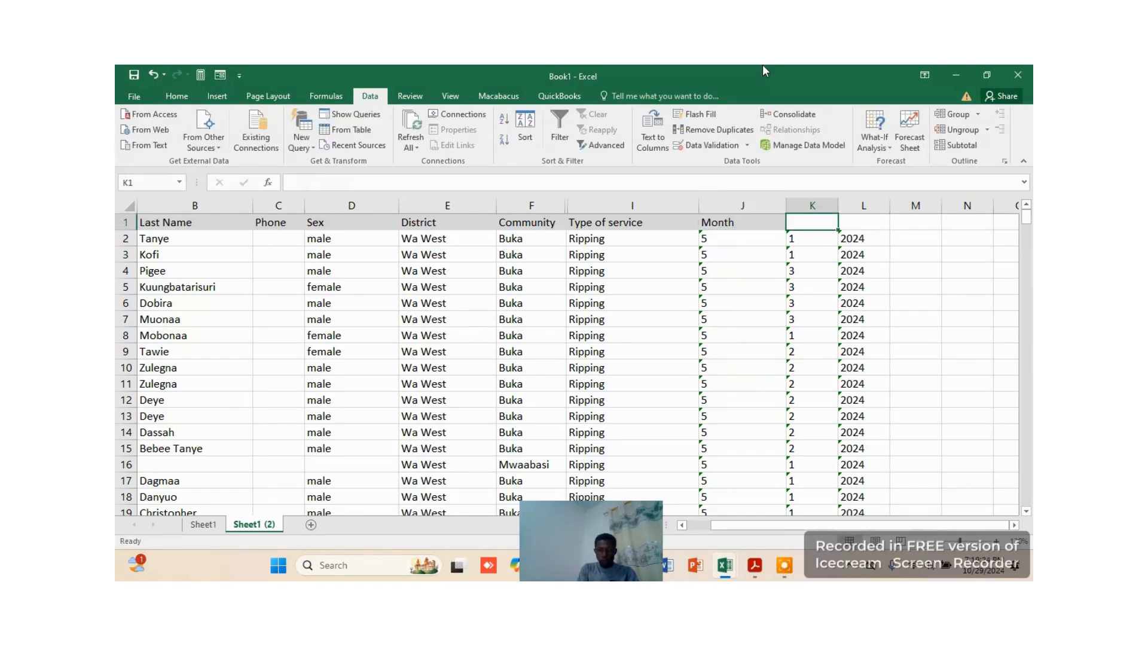
{"action": "type", "text": "Day"}
{"action": "key", "text": "Tab"}
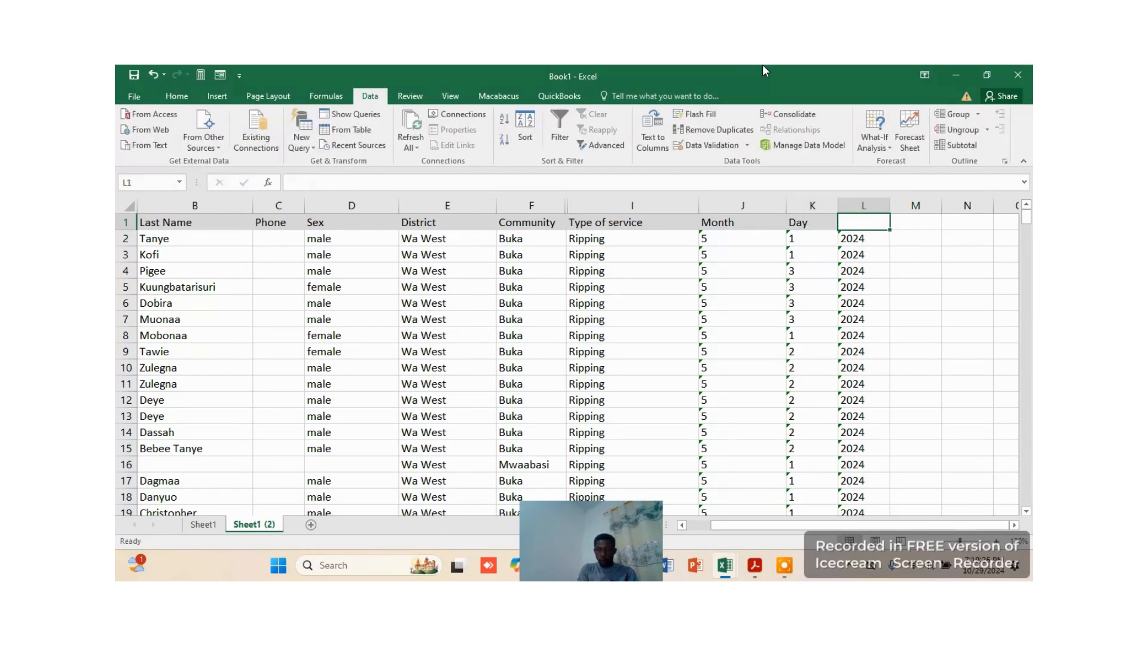
{"action": "type", "text": "Yaer"}
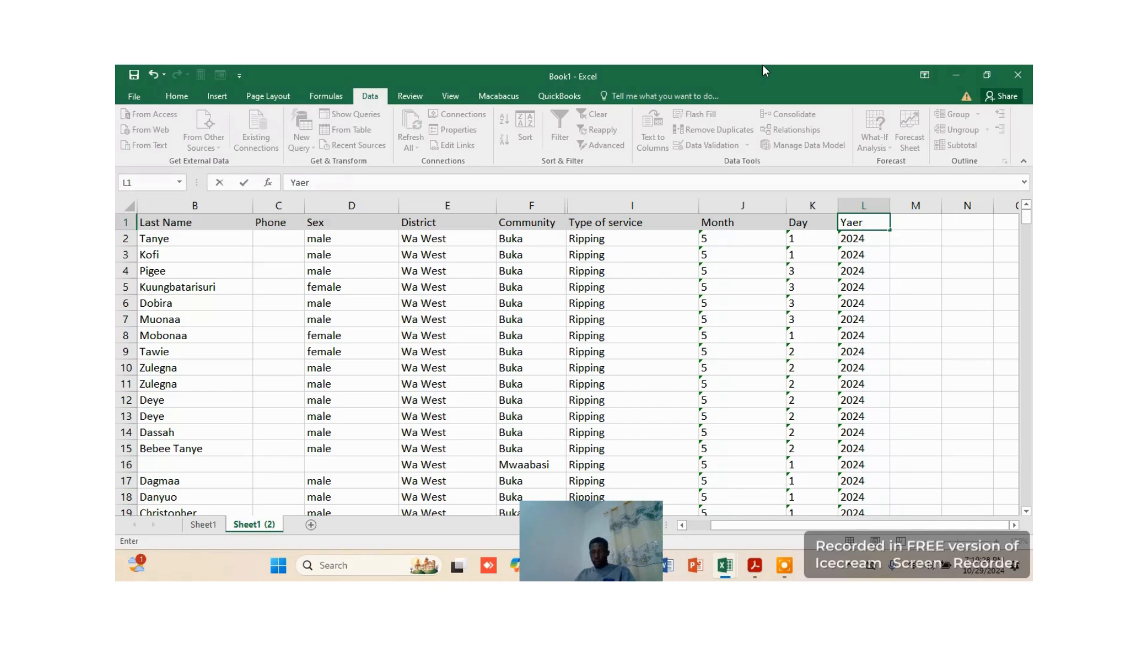
{"action": "key", "text": "BackSpace"}
{"action": "key", "text": "BackSpace"}
{"action": "key", "text": "BackSpace"}
{"action": "type", "text": "ear"}
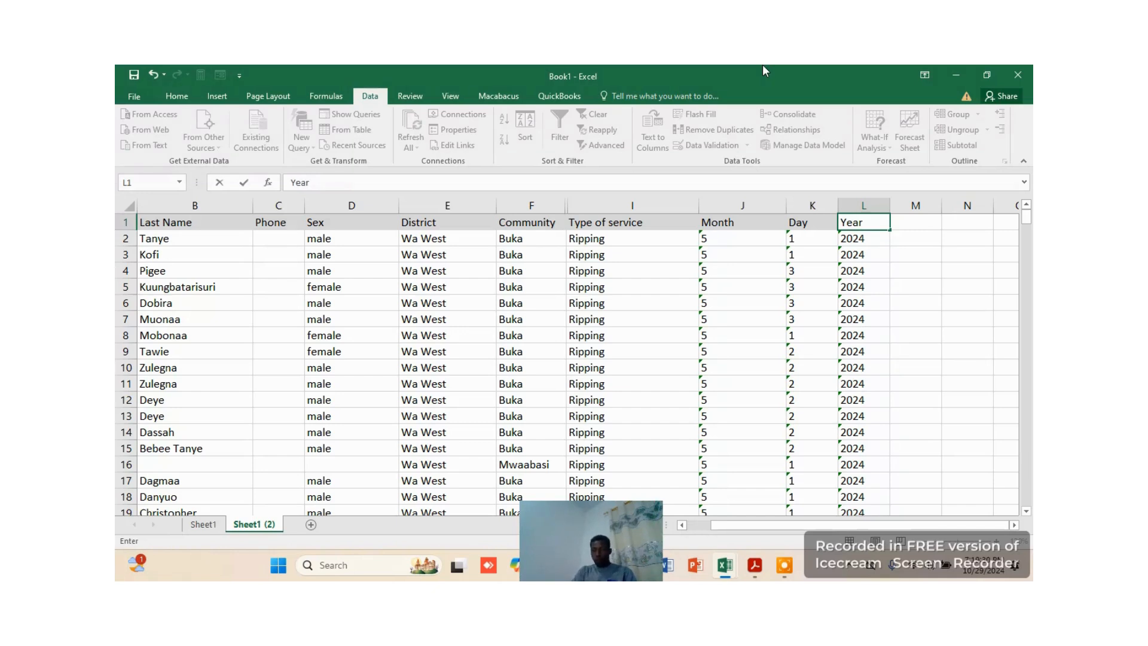
{"action": "left_click", "coordinate": [910, 255]}
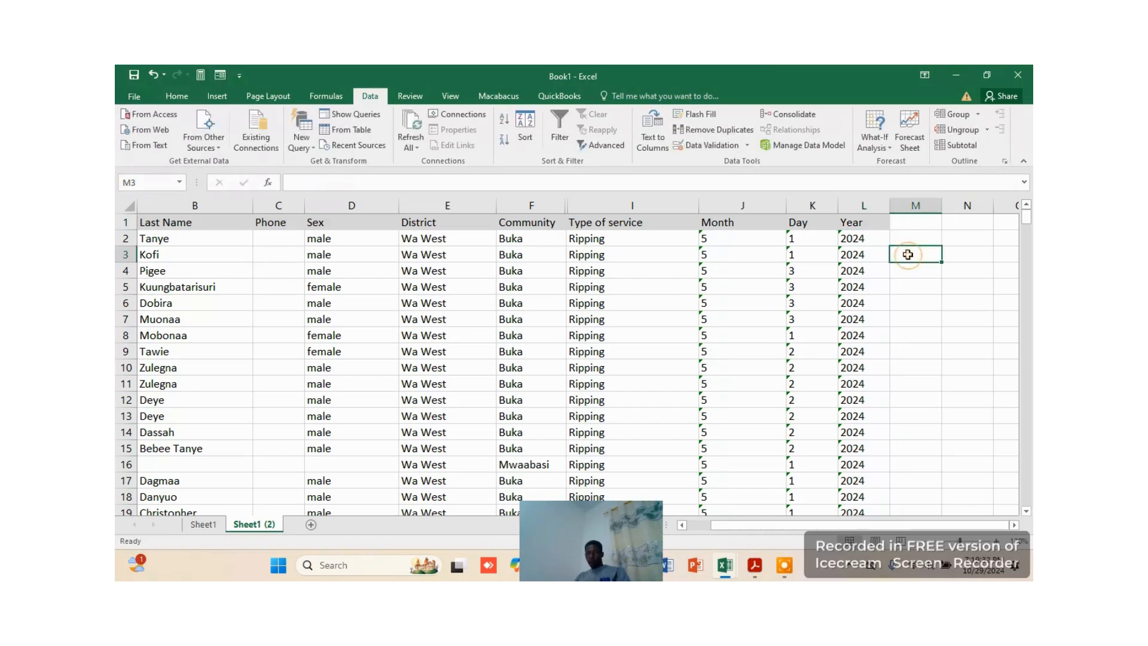
{"action": "left_click", "coordinate": [924, 347]}
{"action": "key", "text": "ctrl+s"}
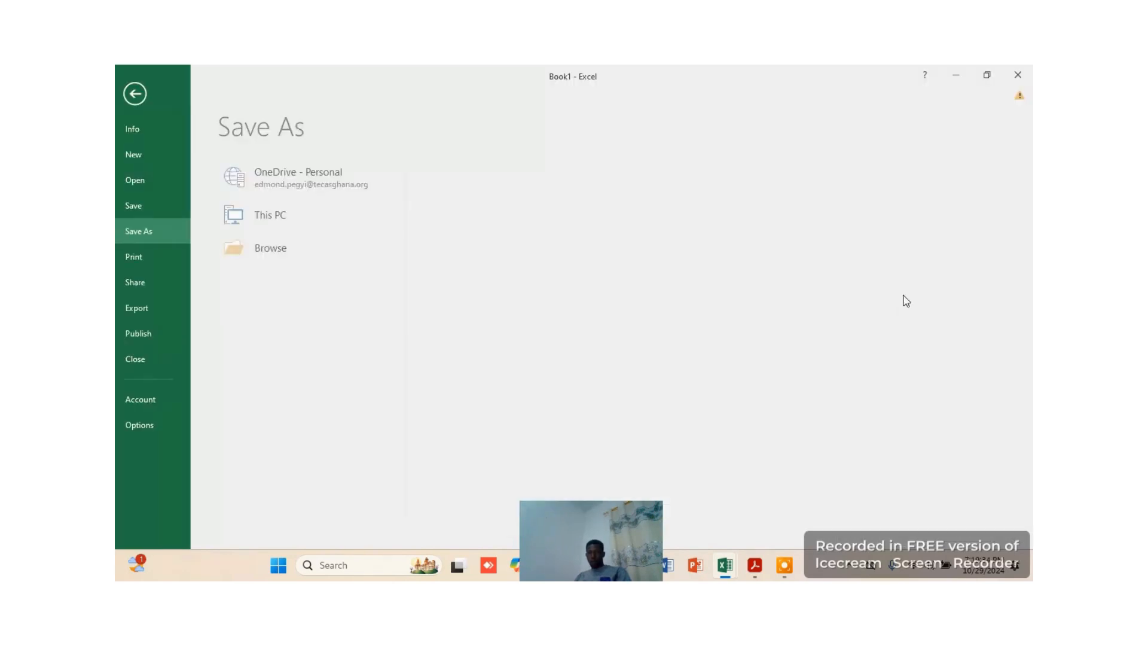
{"action": "left_click", "coordinate": [143, 94]}
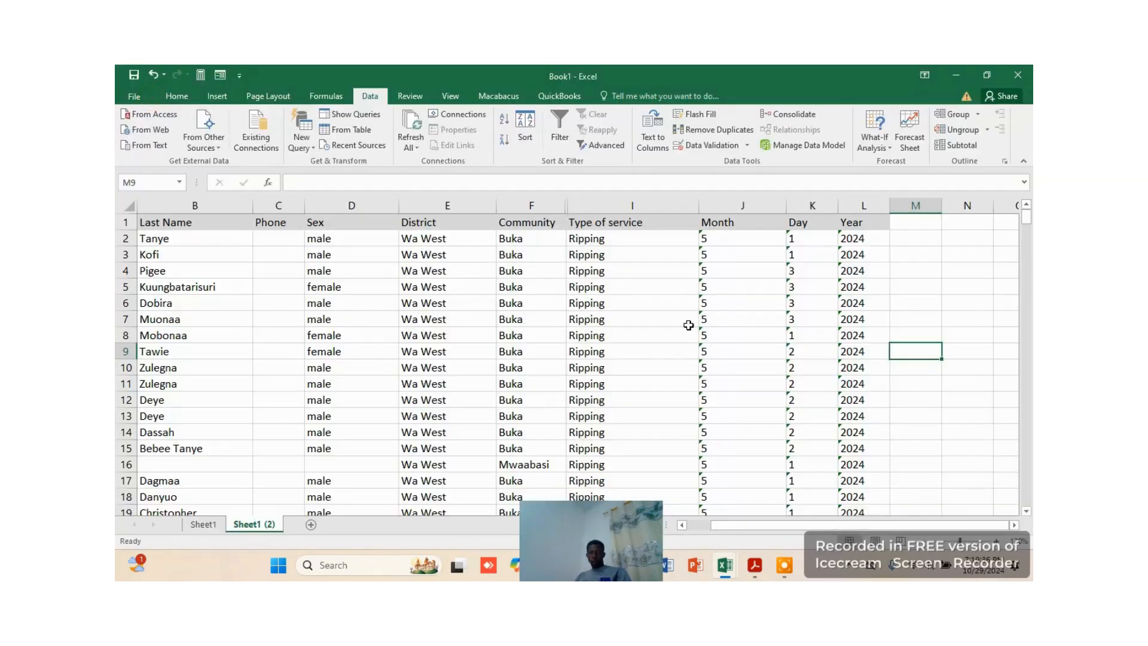
{"action": "left_click", "coordinate": [840, 302]}
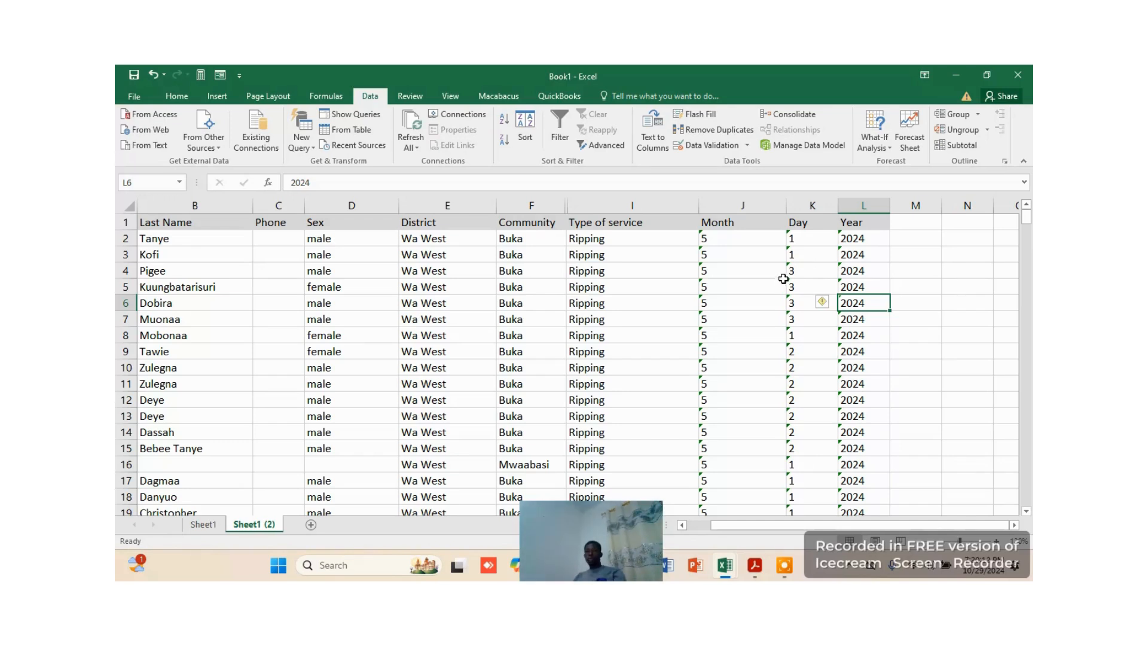
Examine the error-checking options offered for the month value stored as text in J2
{"action": "left_click_drag", "start_coordinate": [732, 242], "coordinate": [776, 249]}
{"action": "left_click", "coordinate": [748, 242]}
{"action": "left_click", "coordinate": [723, 299]}
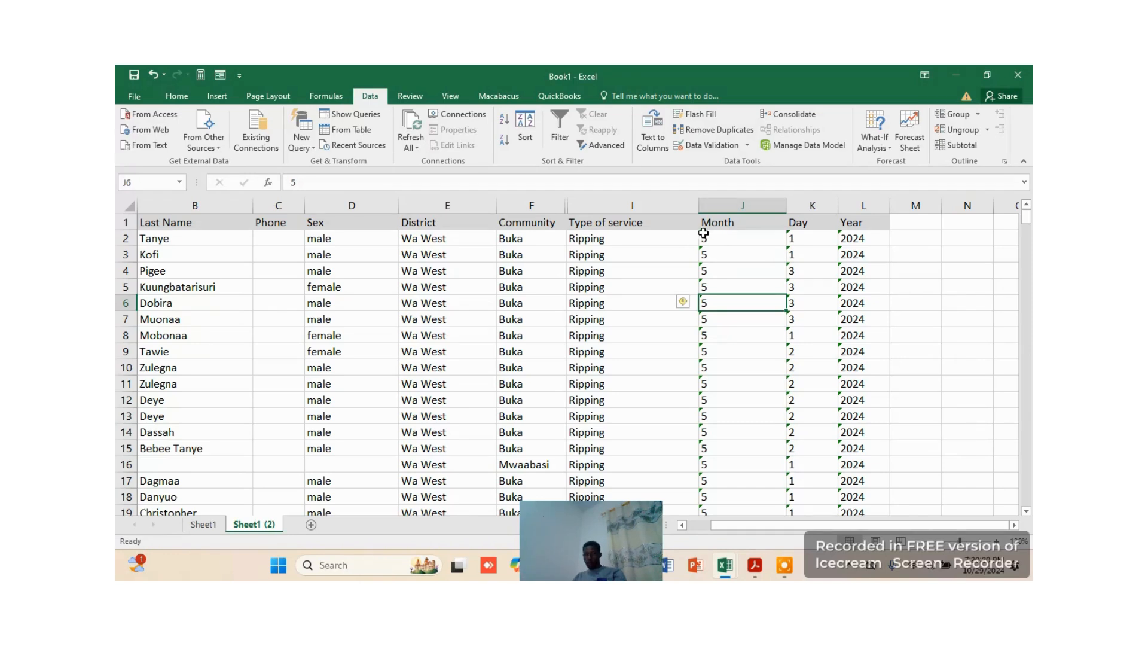
{"action": "left_click", "coordinate": [703, 238]}
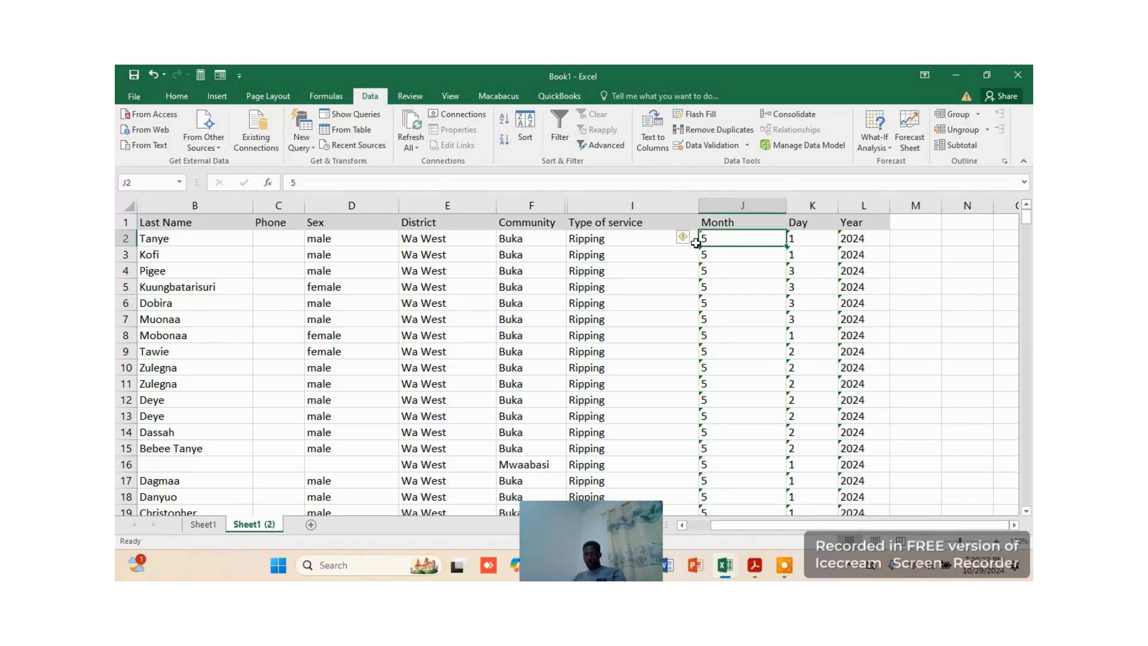
{"action": "left_click", "coordinate": [695, 238]}
{"action": "left_click", "coordinate": [724, 239]}
{"action": "left_click", "coordinate": [694, 238]}
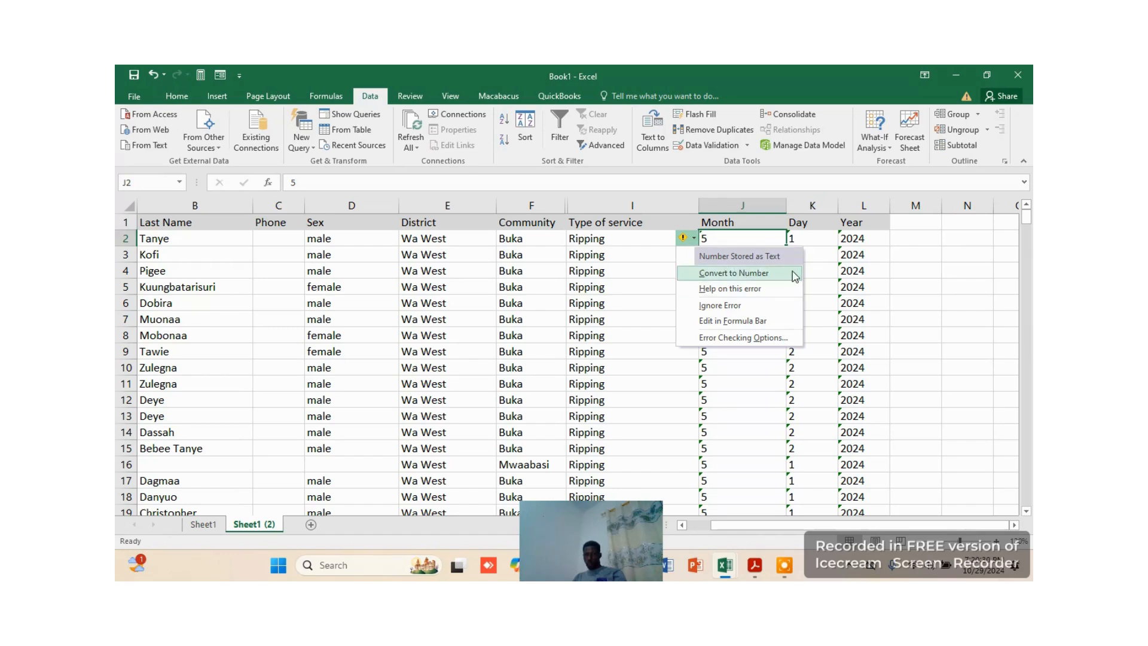
{"action": "left_click", "coordinate": [871, 301]}
Convert the text values in the Month, Day and Year columns, J2:L251, to numbers
{"action": "left_click_drag", "start_coordinate": [750, 242], "coordinate": [850, 464]}
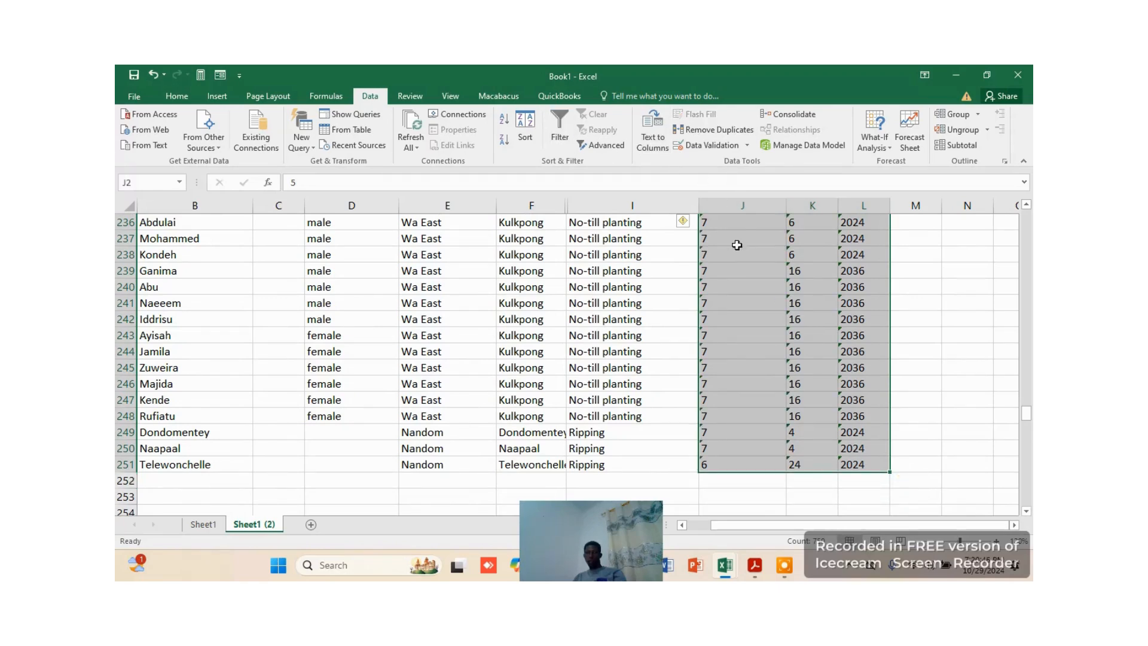
{"action": "left_click", "coordinate": [694, 224]}
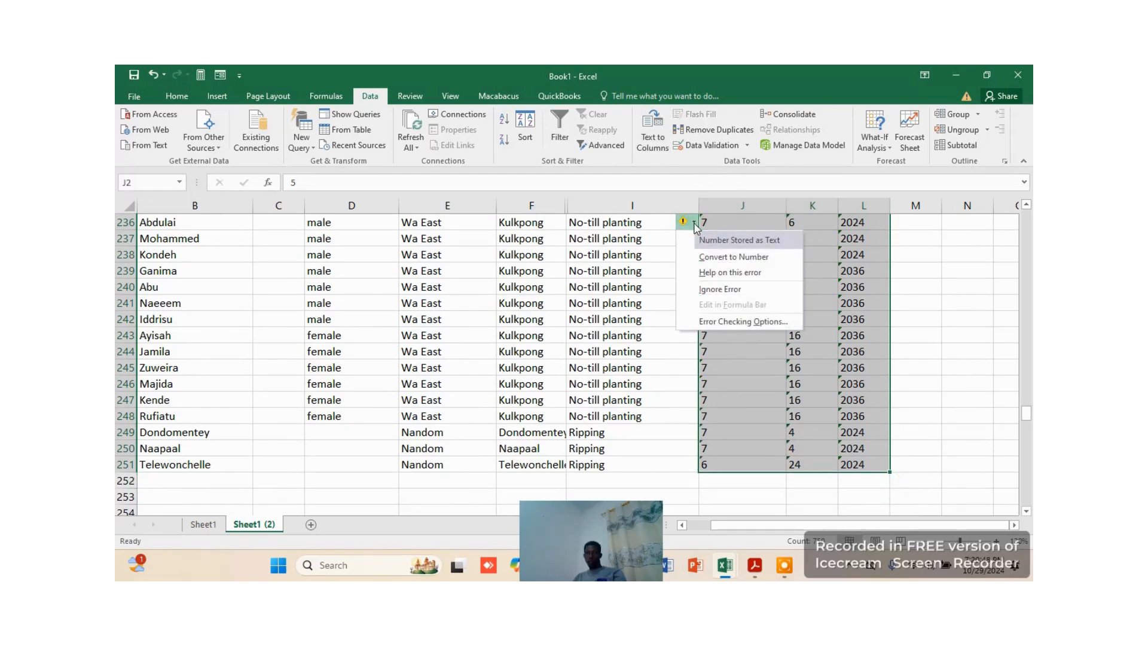
{"action": "left_click", "coordinate": [741, 256]}
{"action": "scroll", "coordinate": [830, 301], "scroll_direction": "up", "scroll_amount": 8}
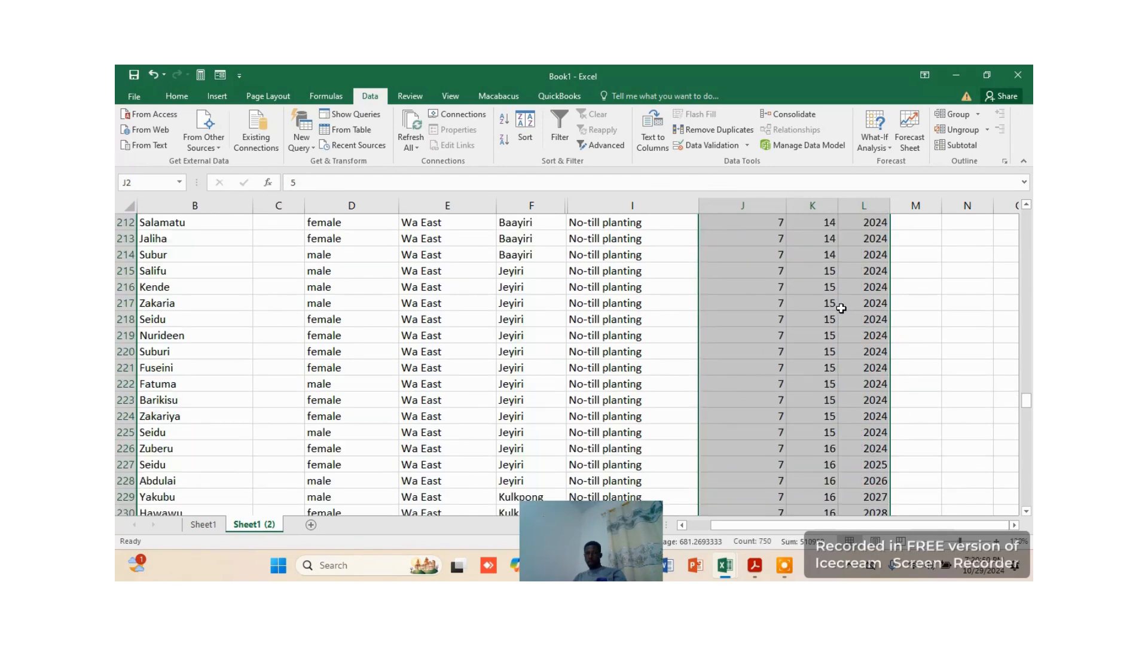
{"action": "scroll", "coordinate": [838, 313], "scroll_direction": "up", "scroll_amount": 20}
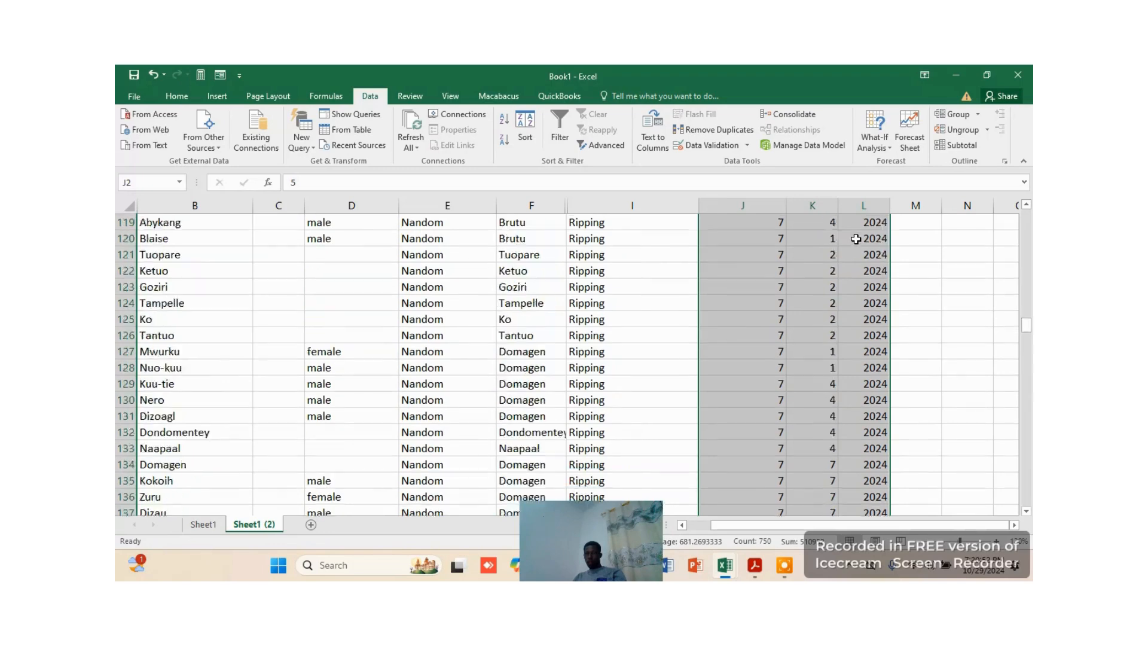
{"action": "scroll", "coordinate": [859, 222], "scroll_direction": "up", "scroll_amount": 20}
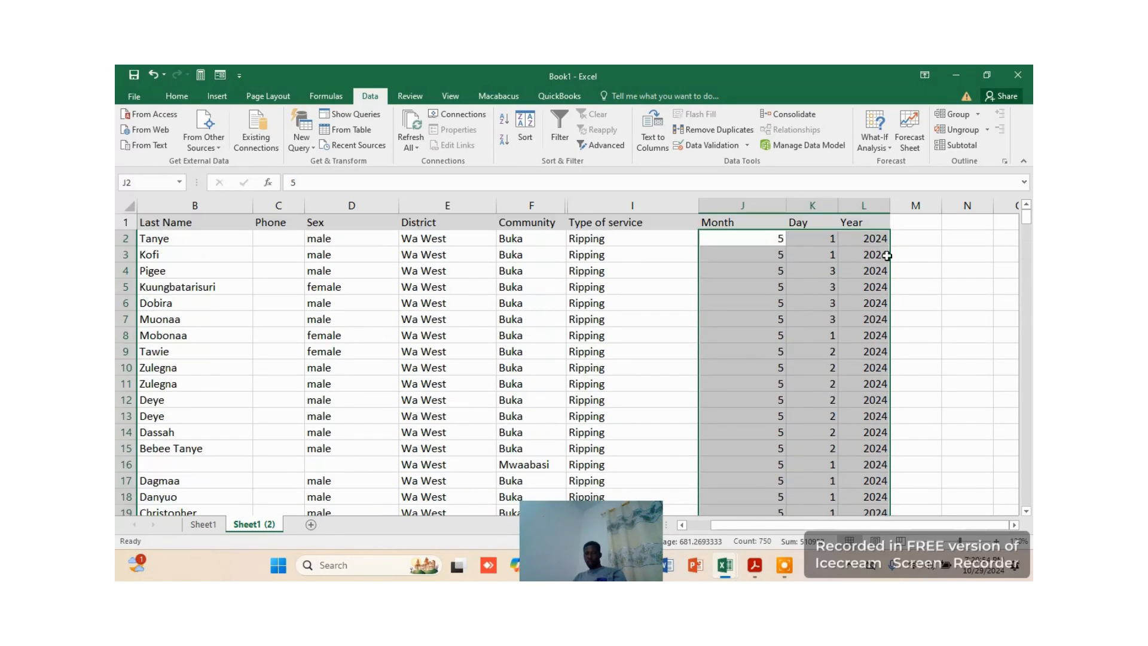
Fill the year 2024 from L2 down the Year column to L251
{"action": "left_click", "coordinate": [874, 239]}
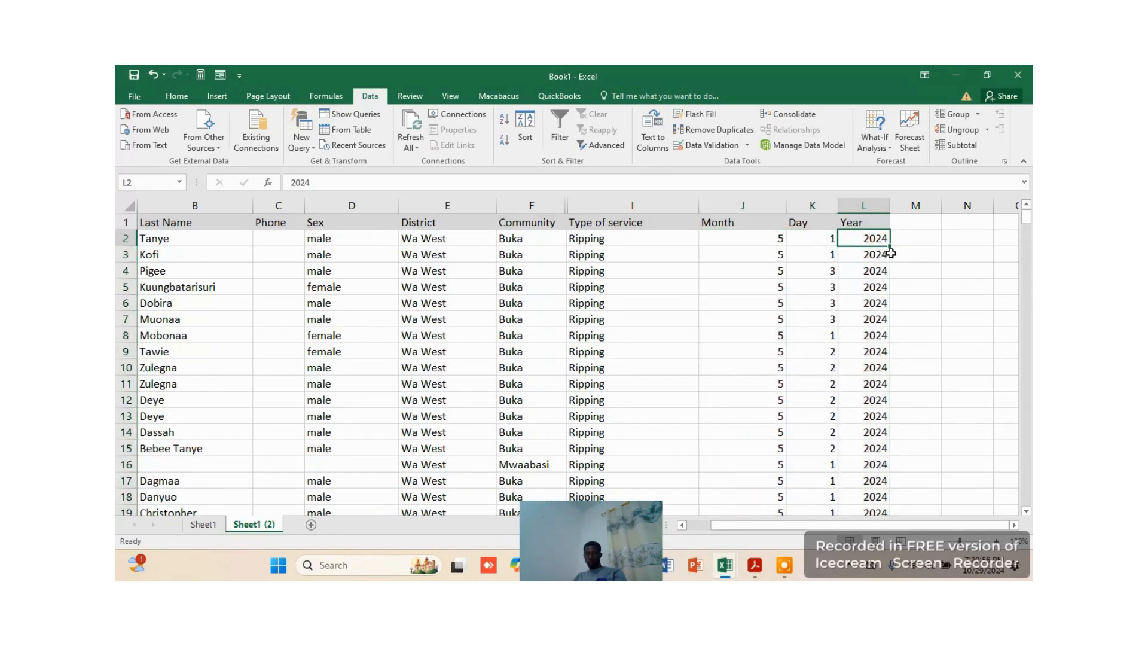
{"action": "mouse_move", "coordinate": [889, 246]}
{"action": "left_mouse_down"}
{"action": "mouse_move", "coordinate": [873, 336]}
{"action": "mouse_move", "coordinate": [865, 575]}
{"action": "mouse_move", "coordinate": [885, 470]}
{"action": "left_mouse_up"}
{"action": "scroll", "coordinate": [891, 293], "scroll_direction": "up", "scroll_amount": 10}
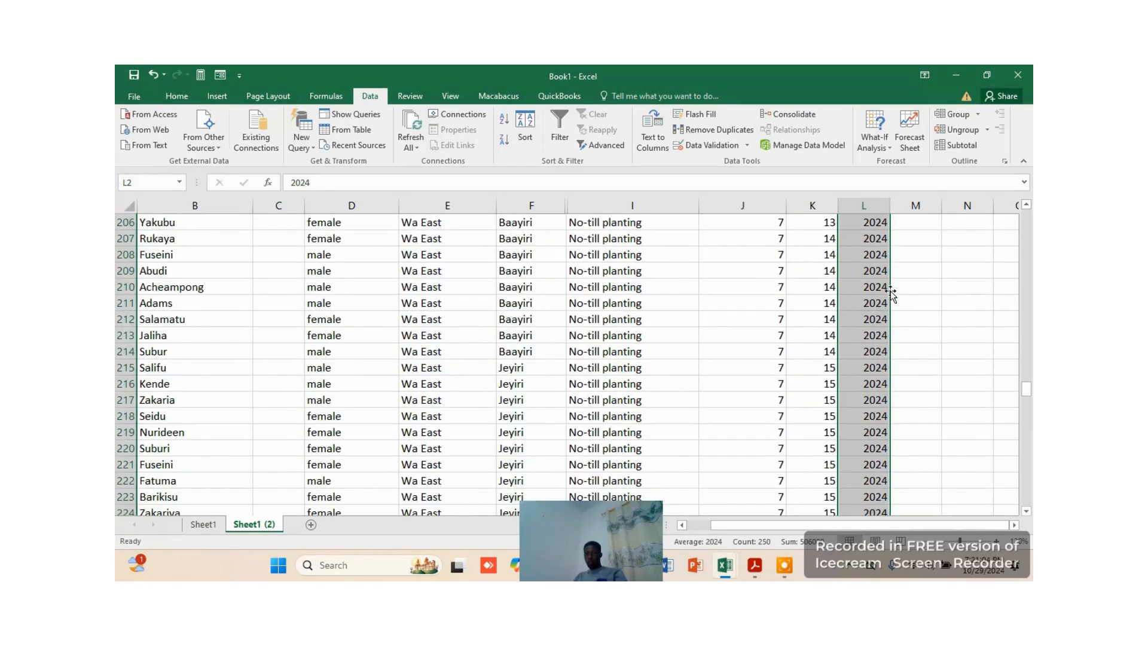
{"action": "scroll", "coordinate": [891, 292], "scroll_direction": "up", "scroll_amount": 20}
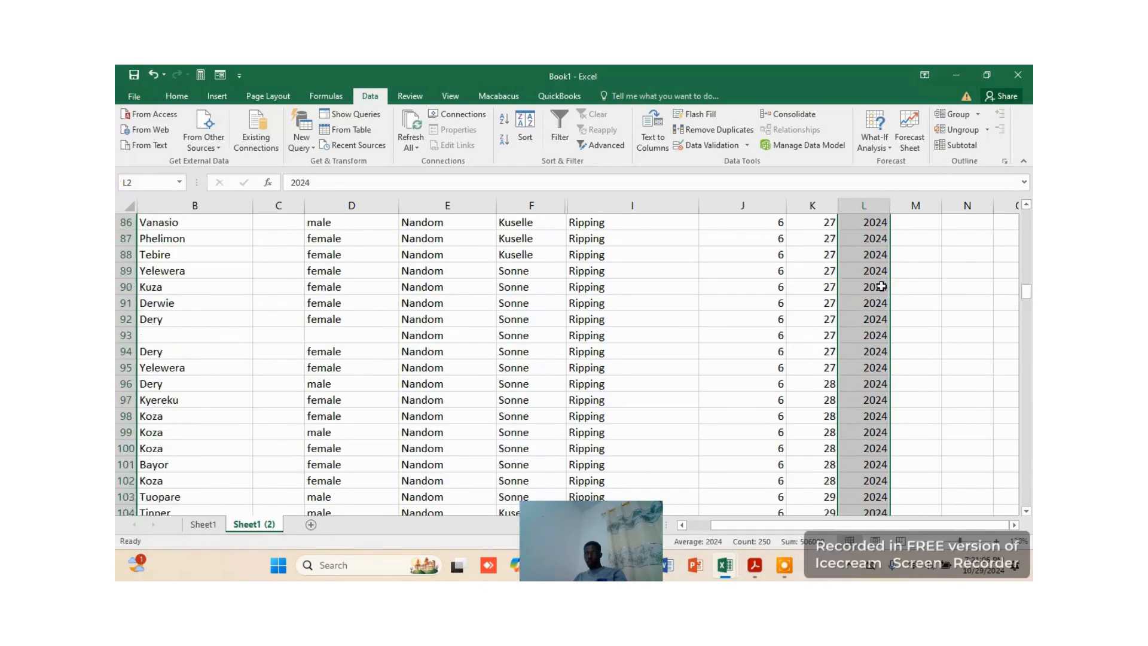
{"action": "scroll", "coordinate": [881, 286], "scroll_direction": "up", "scroll_amount": 20}
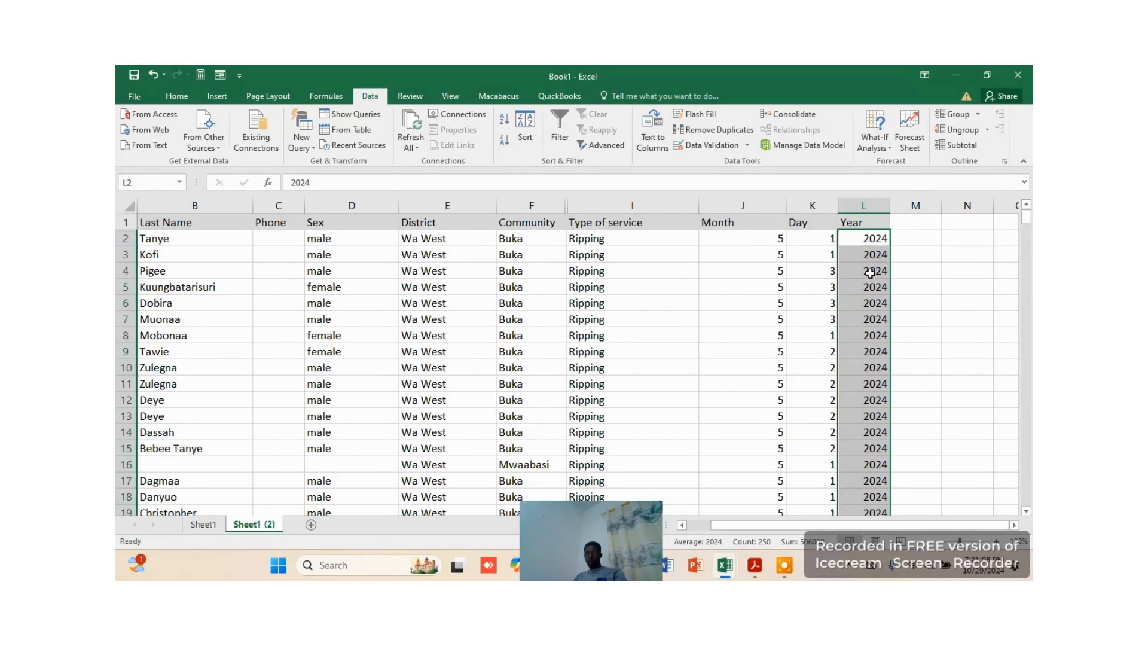
{"action": "left_click", "coordinate": [939, 287]}
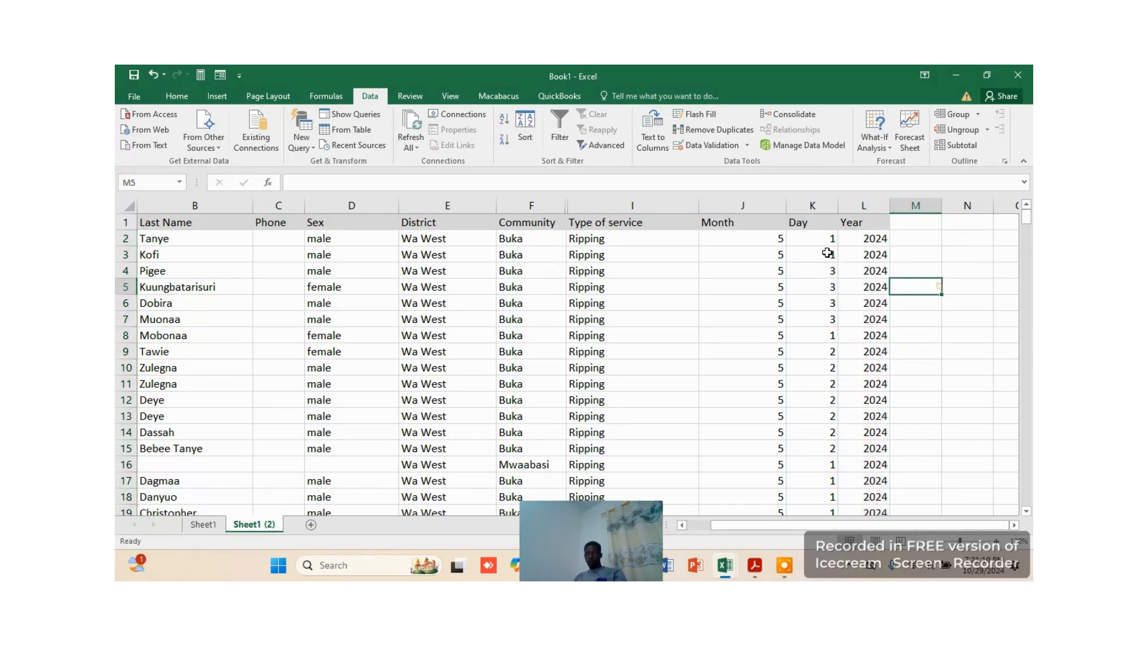
{"action": "left_click", "coordinate": [777, 241]}
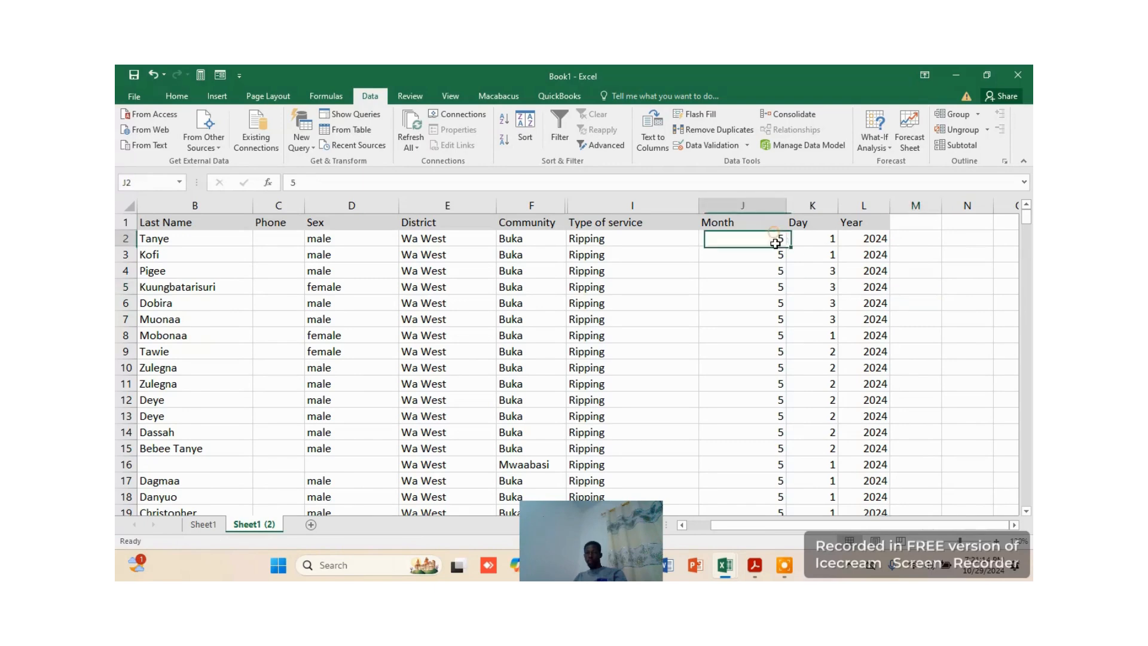
{"action": "left_click", "coordinate": [745, 299]}
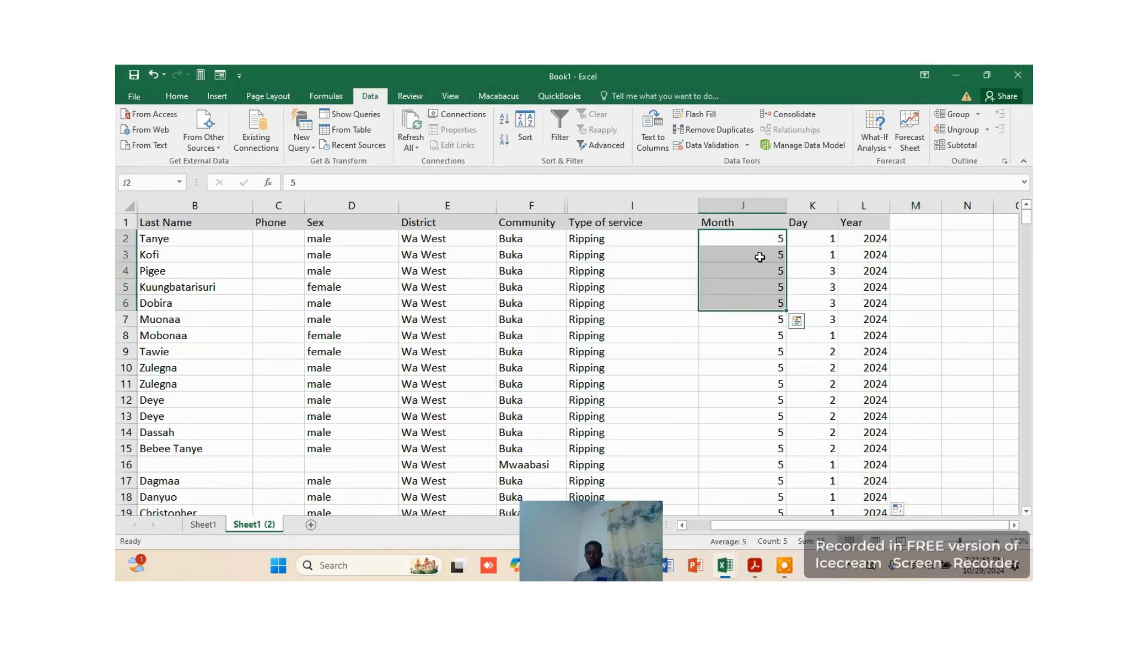
{"action": "left_click", "coordinate": [804, 270]}
{"action": "left_click_drag", "start_coordinate": [763, 238], "coordinate": [794, 333]}
{"action": "left_click", "coordinate": [812, 270]}
Sort the records by the Day values in K2:K251 from smallest to largest, expanding the selection to the adjacent data
{"action": "left_click", "coordinate": [817, 238]}
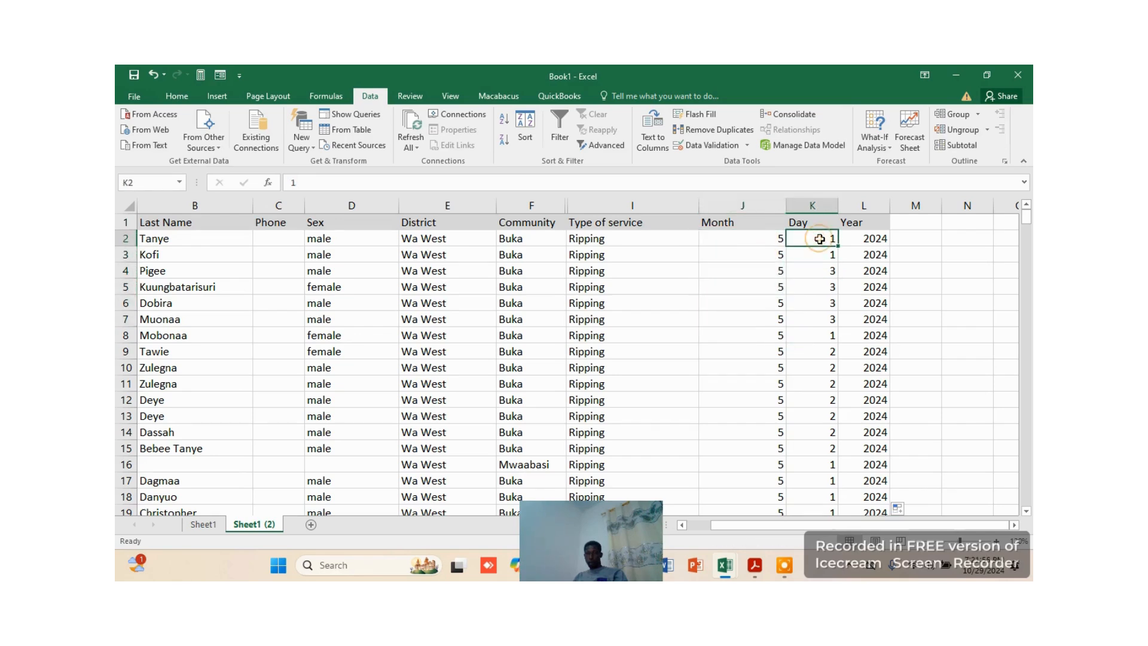
{"action": "left_click_drag", "start_coordinate": [827, 239], "coordinate": [833, 465]}
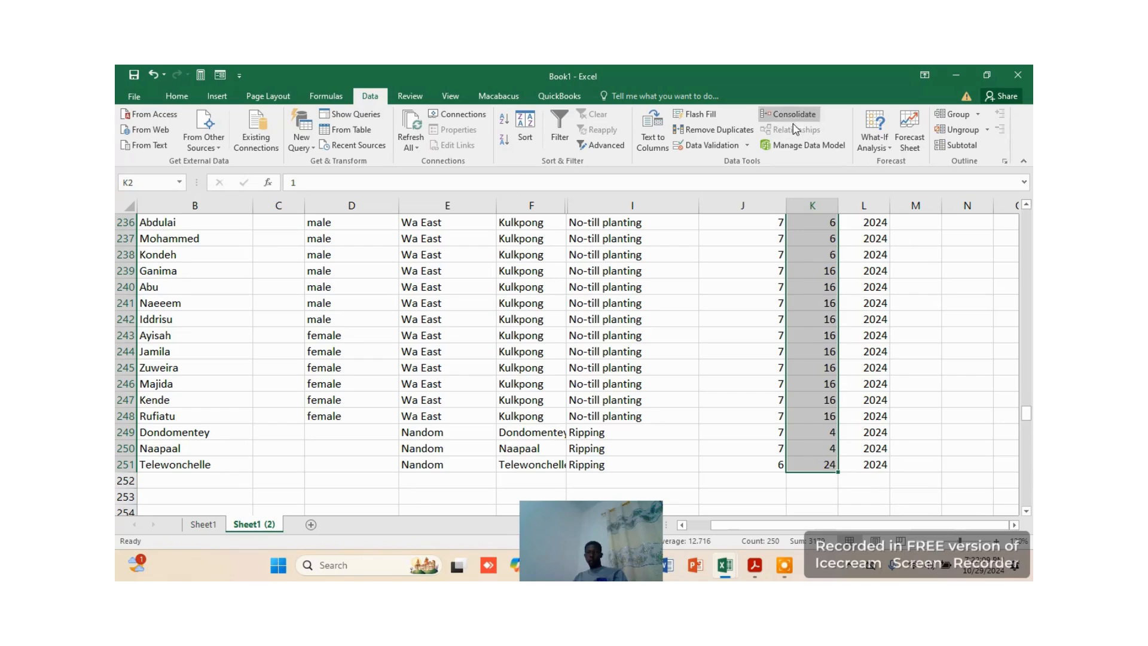
{"action": "left_click", "coordinate": [177, 96]}
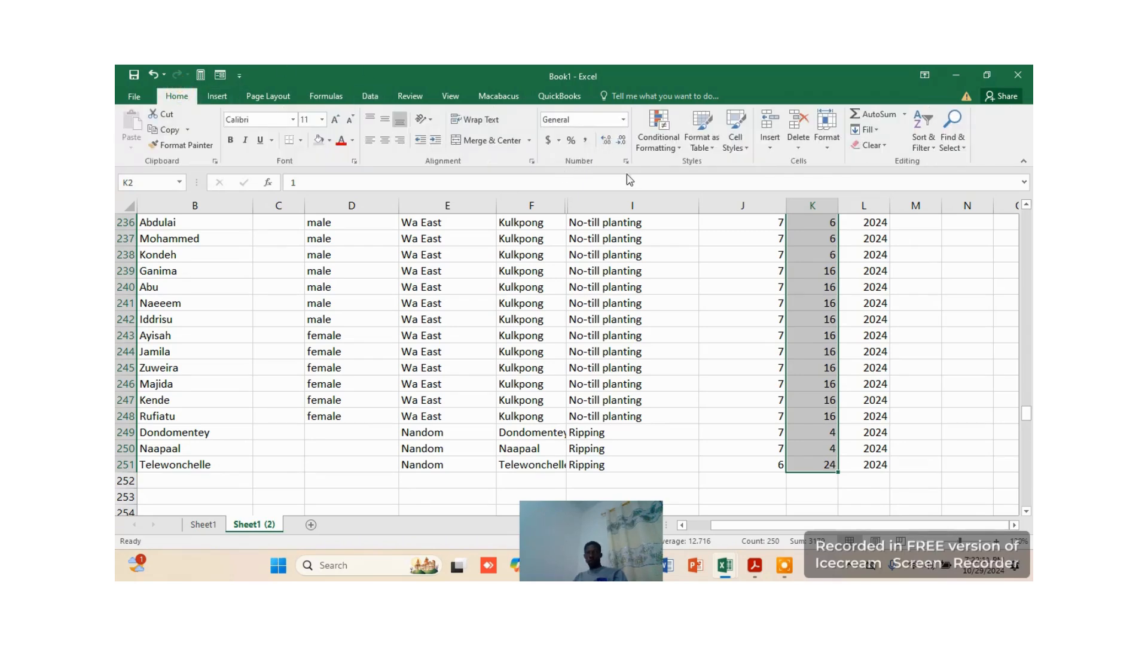
{"action": "left_click", "coordinate": [928, 143]}
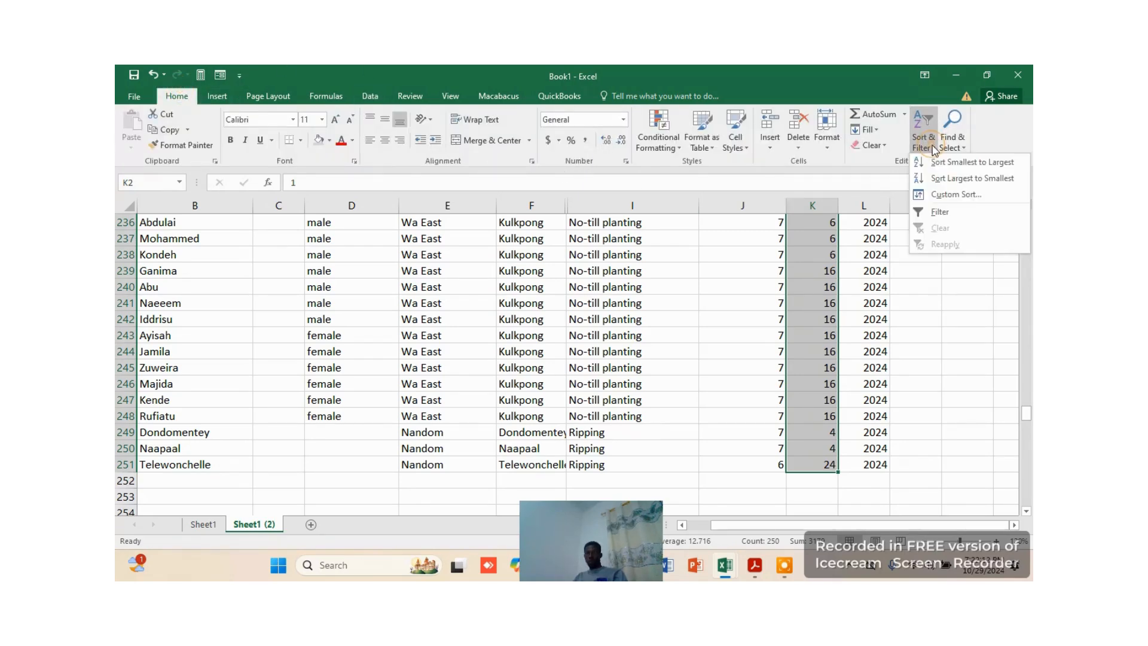
{"action": "left_click", "coordinate": [968, 163]}
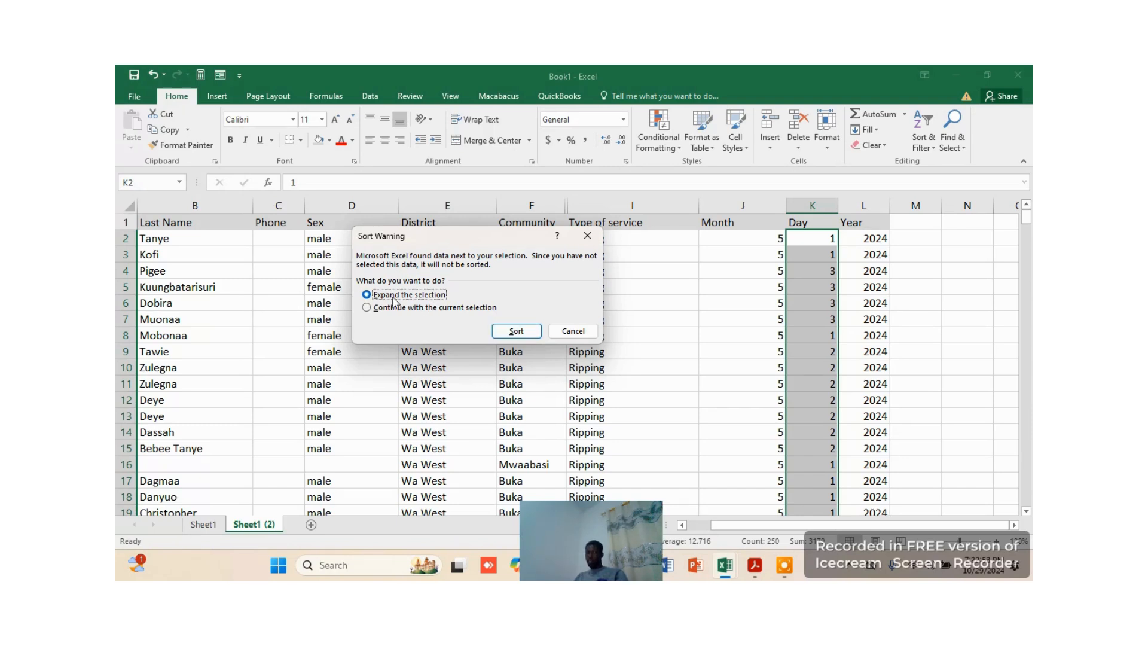
{"action": "left_click", "coordinate": [518, 331]}
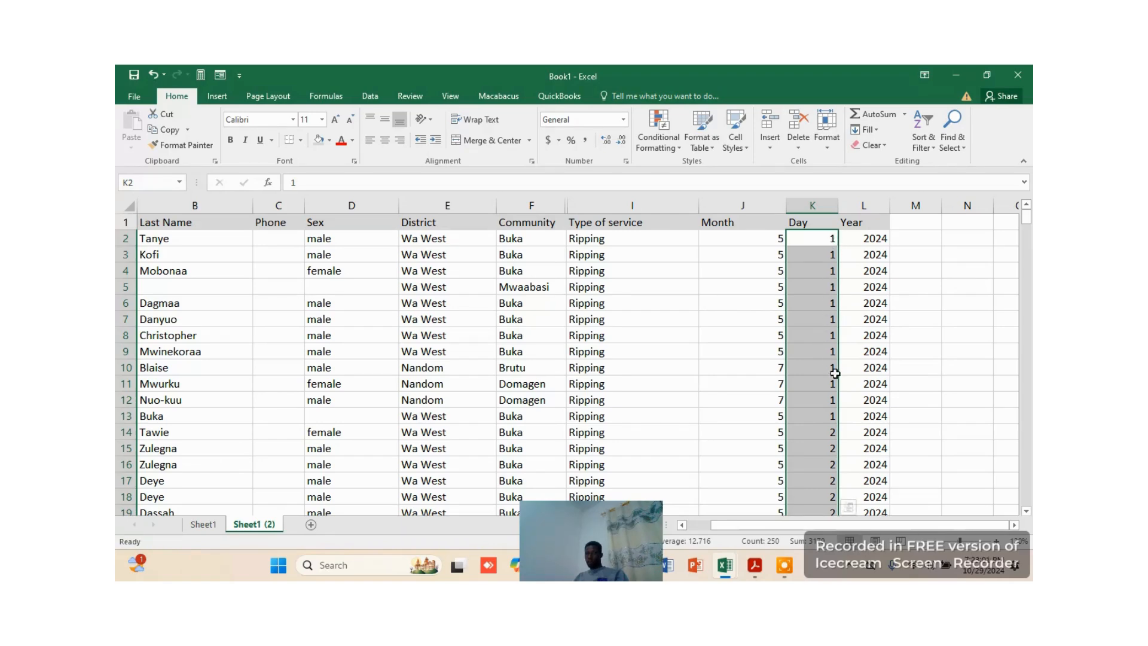
{"action": "scroll", "coordinate": [835, 388], "scroll_direction": "down", "scroll_amount": 17}
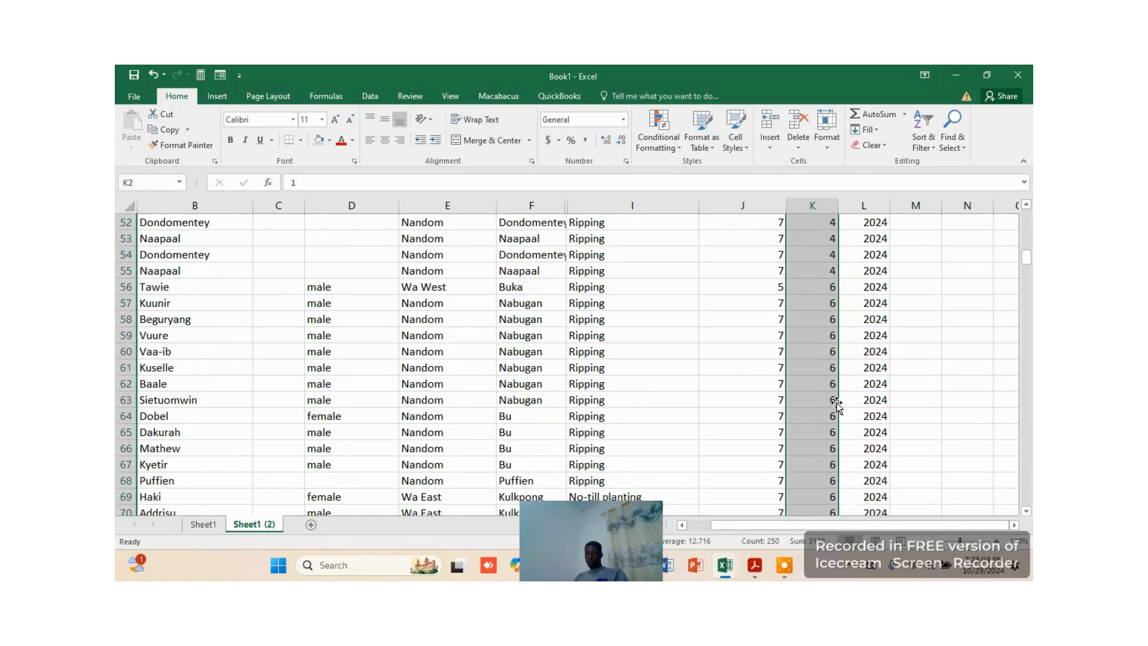
{"action": "scroll", "coordinate": [837, 400], "scroll_direction": "down", "scroll_amount": 17}
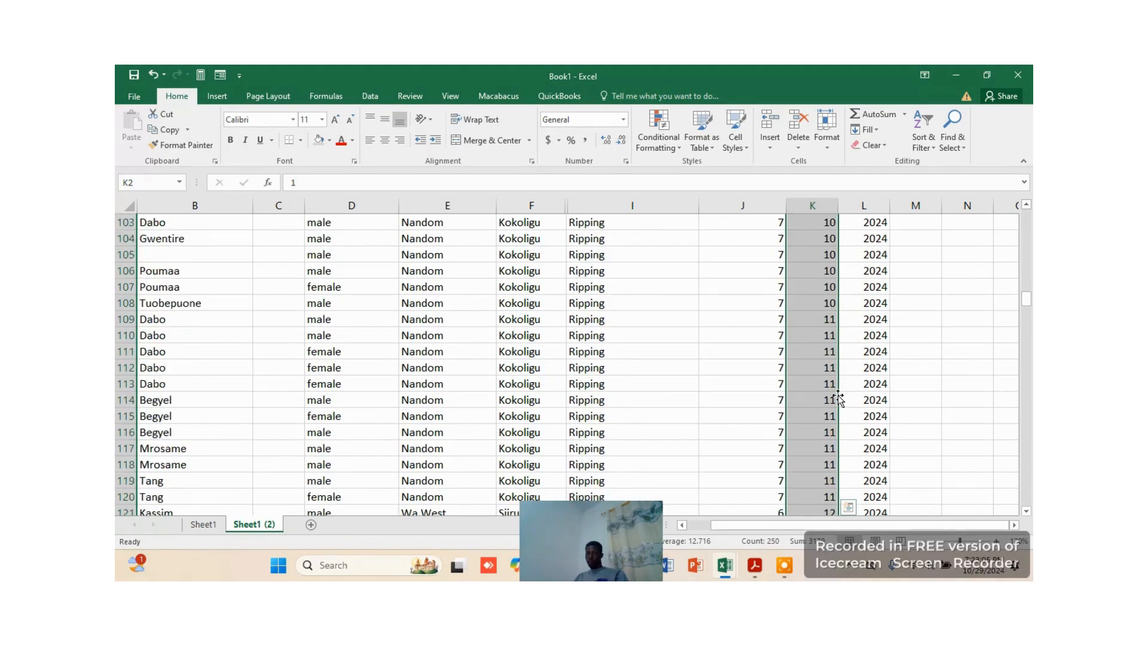
{"action": "scroll", "coordinate": [837, 394], "scroll_direction": "down", "scroll_amount": 14}
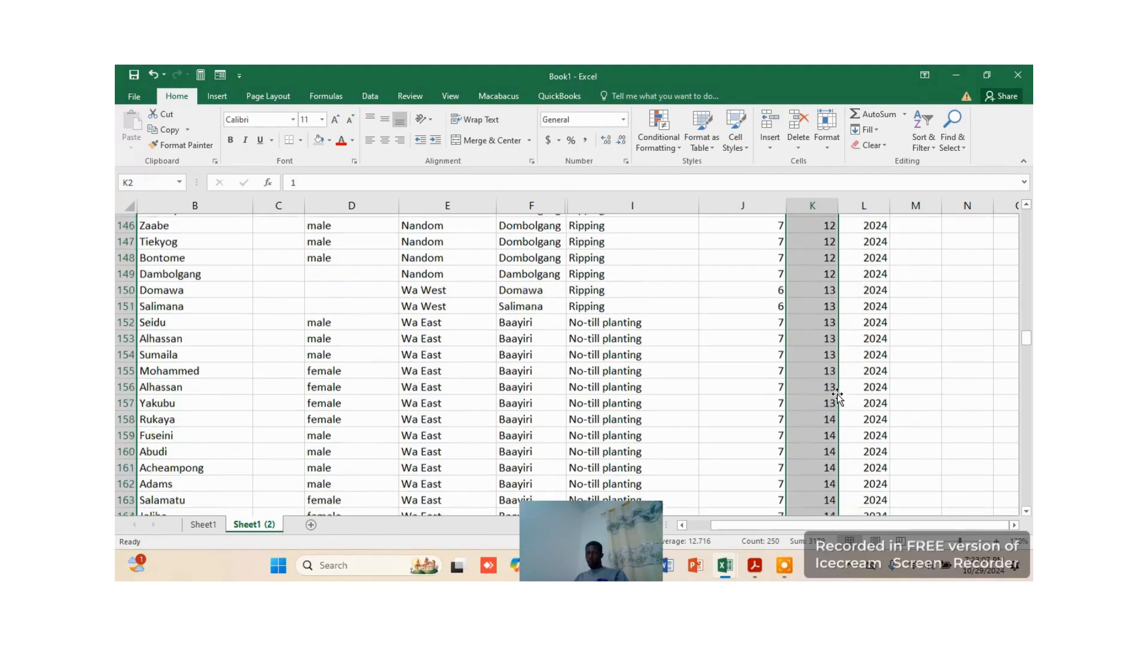
{"action": "scroll", "coordinate": [837, 393], "scroll_direction": "down", "scroll_amount": 13}
{"action": "scroll", "coordinate": [837, 389], "scroll_direction": "up", "scroll_amount": 15}
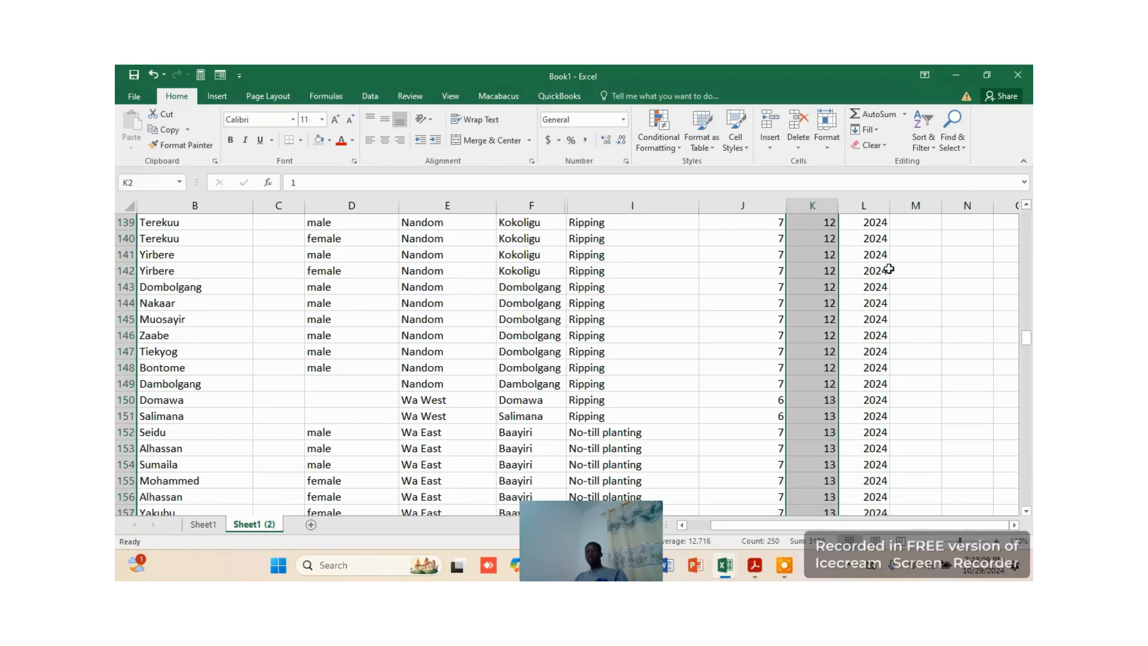
Sort the records by the Month values in J2:J251 from smallest to largest, expanding the selection to the adjacent data
{"action": "scroll", "coordinate": [889, 269], "scroll_direction": "up", "scroll_amount": 20}
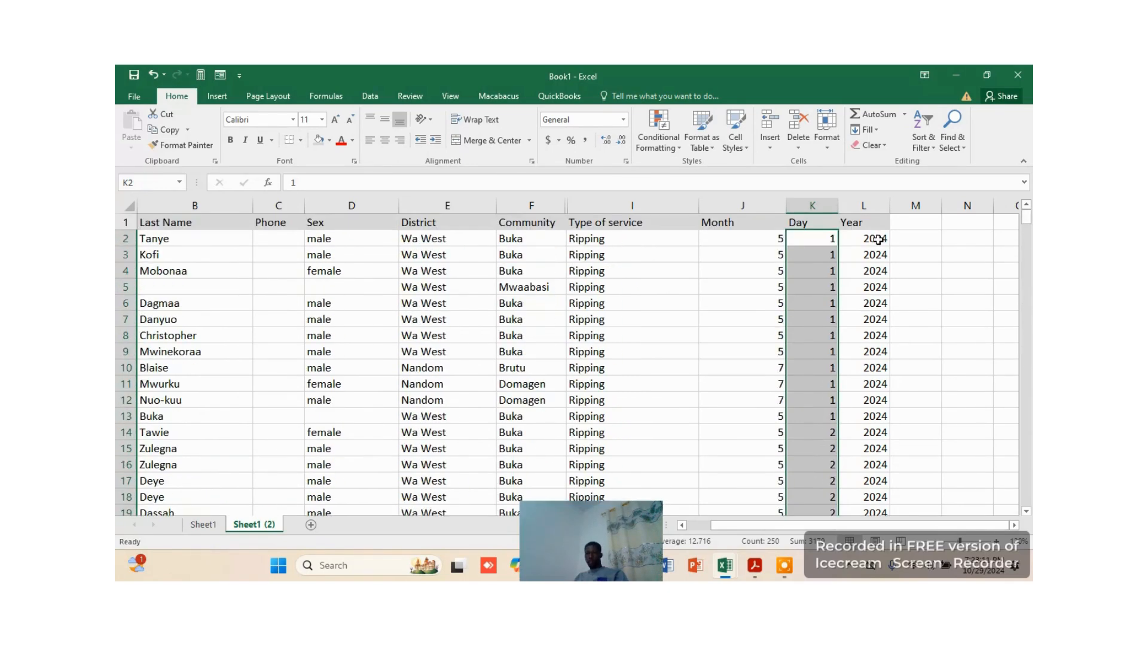
{"action": "left_click", "coordinate": [941, 256]}
{"action": "left_click", "coordinate": [774, 239]}
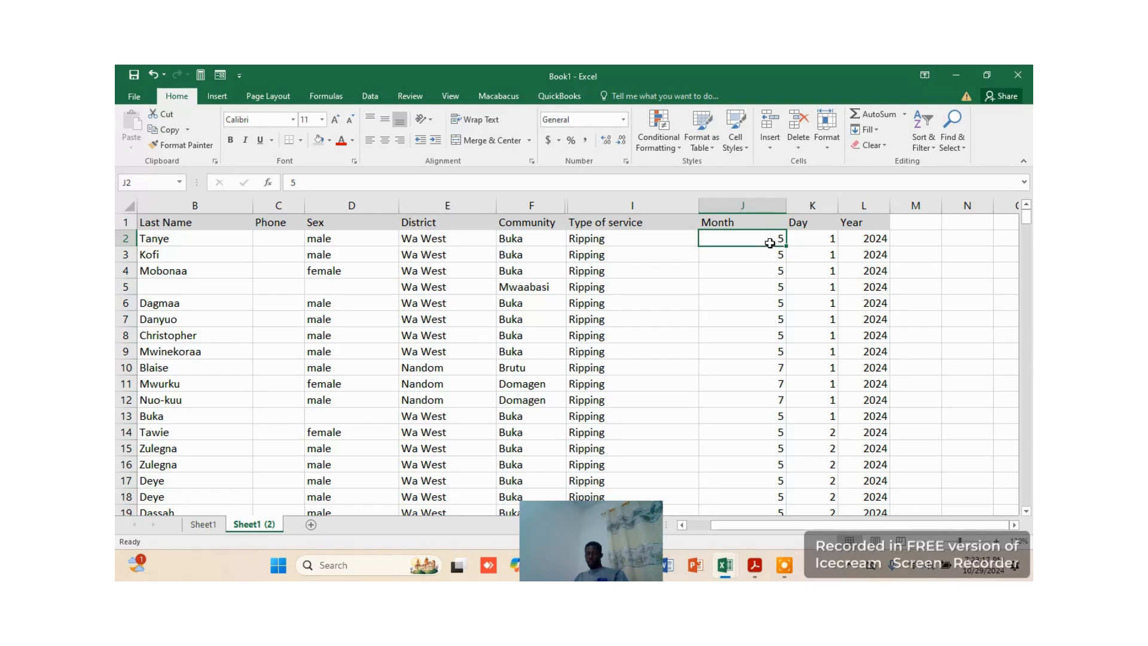
{"action": "left_click_drag", "start_coordinate": [769, 237], "coordinate": [787, 445]}
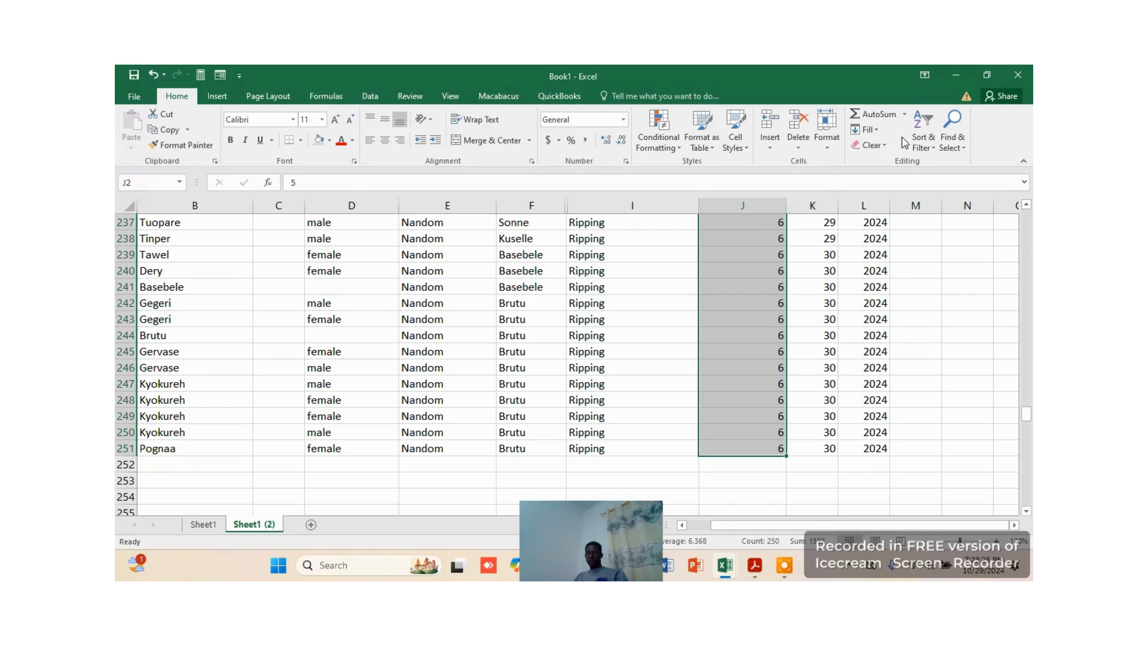
{"action": "left_click", "coordinate": [925, 142]}
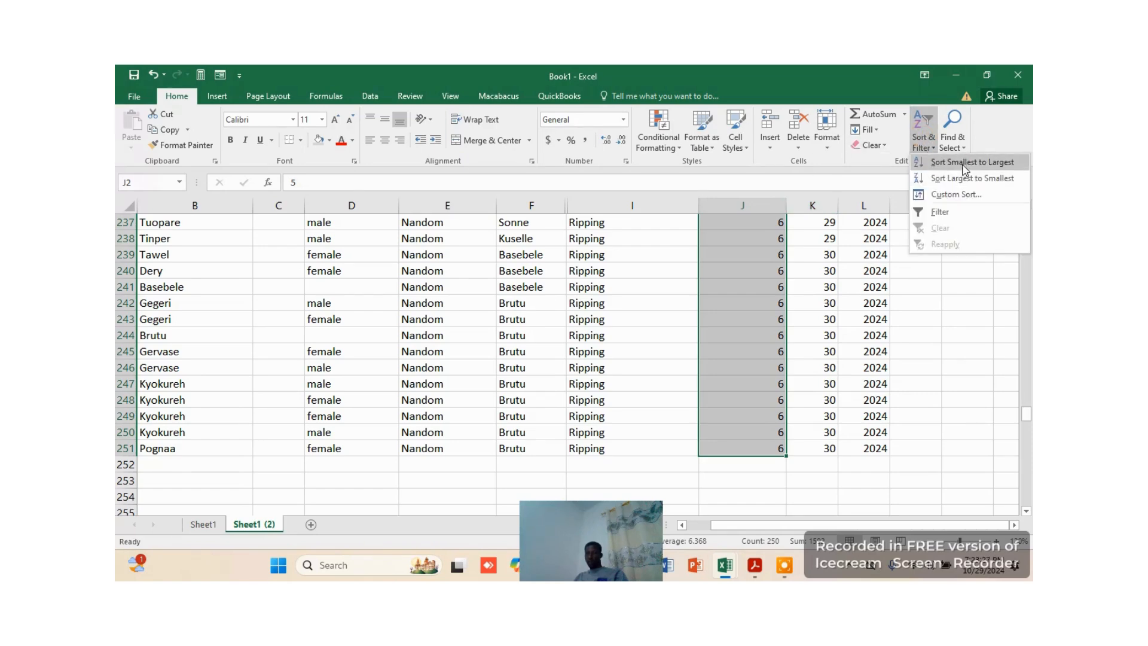
{"action": "left_click", "coordinate": [954, 178]}
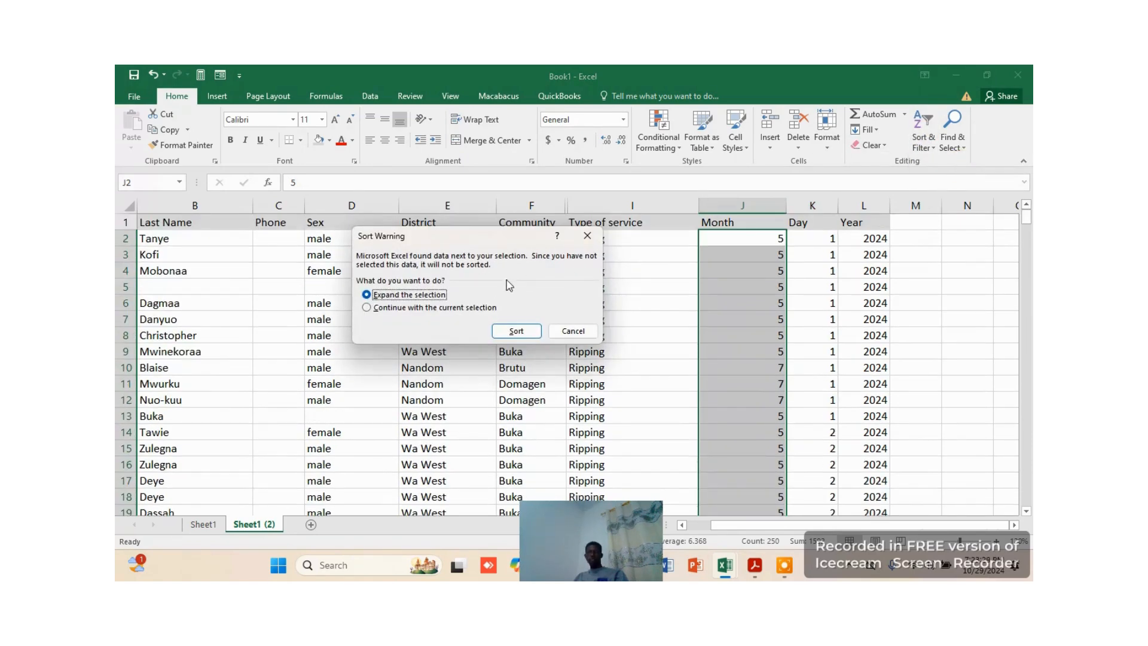
{"action": "left_click", "coordinate": [518, 332]}
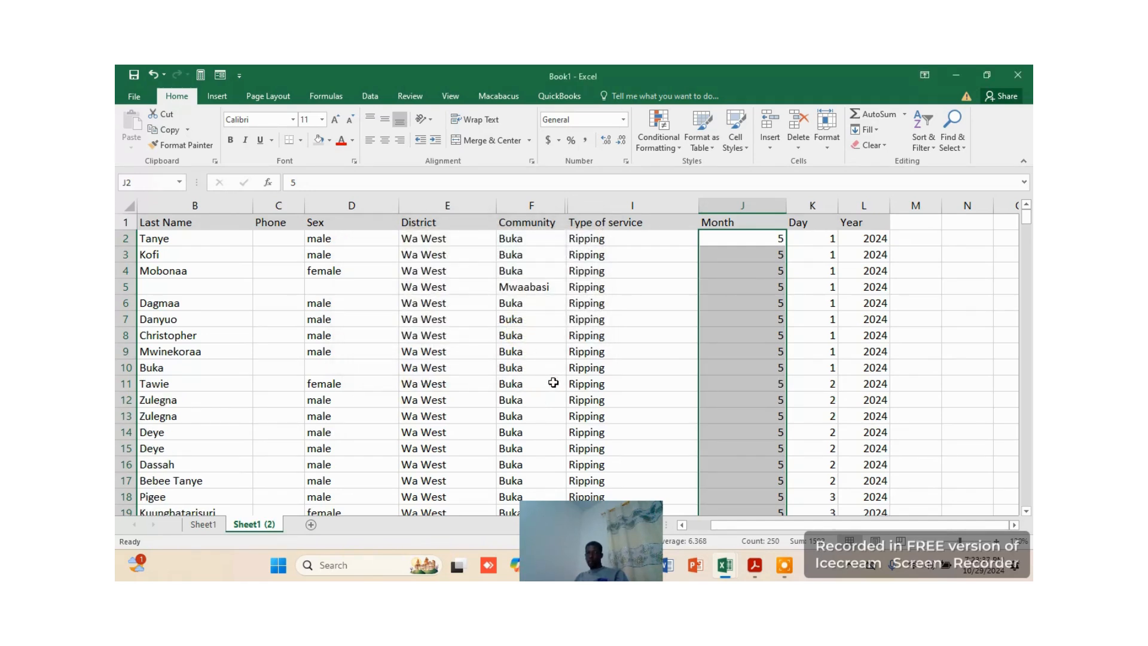
{"action": "left_click", "coordinate": [644, 361]}
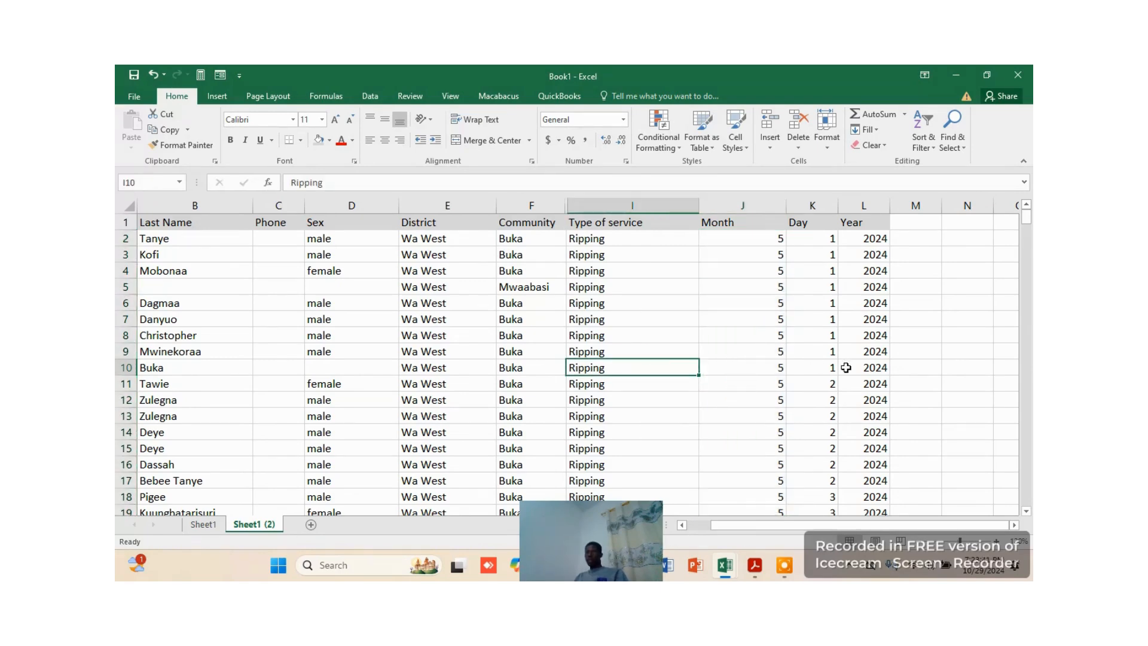
Examine the order of the Month, Day and Year values throughout the sorted records
{"action": "left_click", "coordinate": [873, 223]}
{"action": "left_click", "coordinate": [875, 238]}
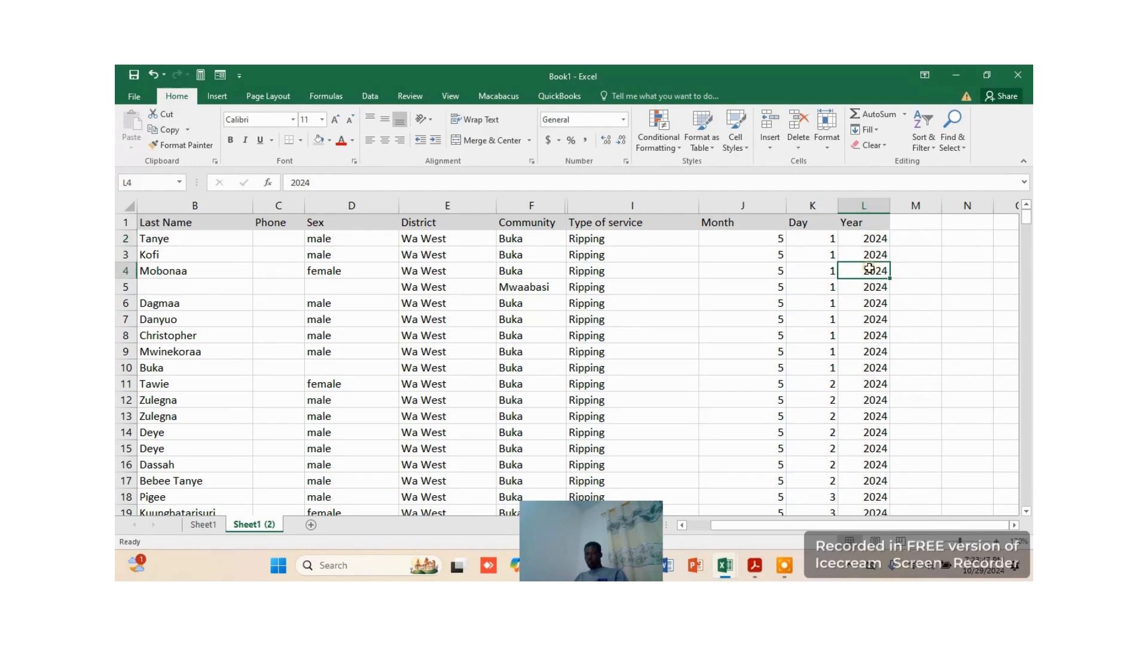
{"action": "left_click_drag", "start_coordinate": [871, 238], "coordinate": [874, 472]}
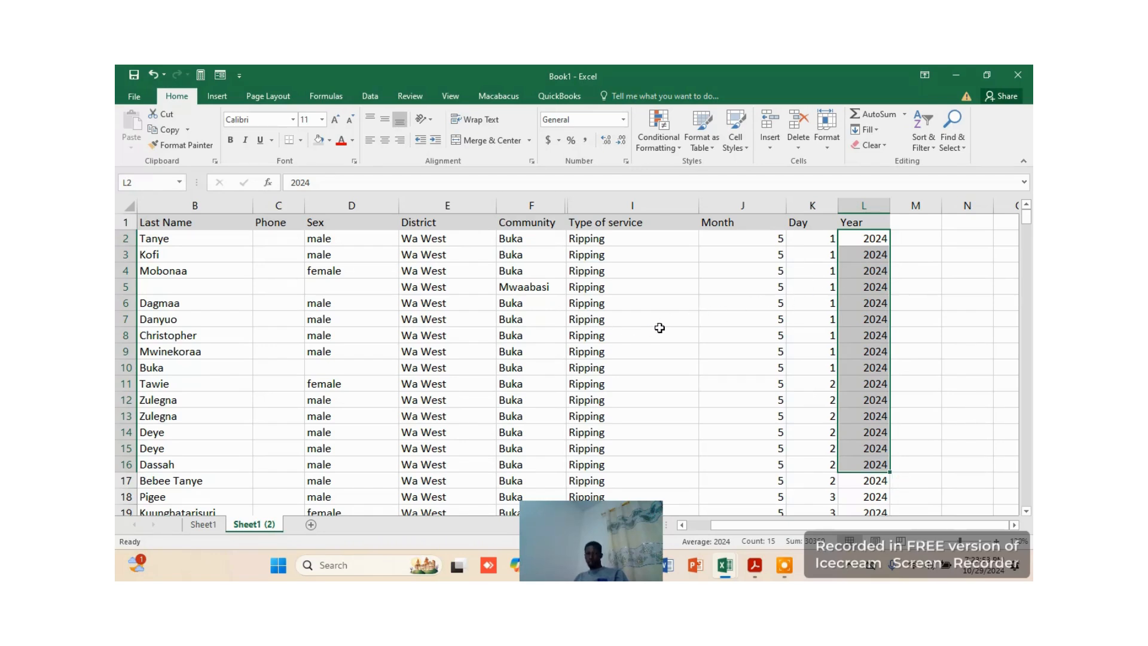
{"action": "scroll", "coordinate": [634, 343], "scroll_direction": "down", "scroll_amount": 2}
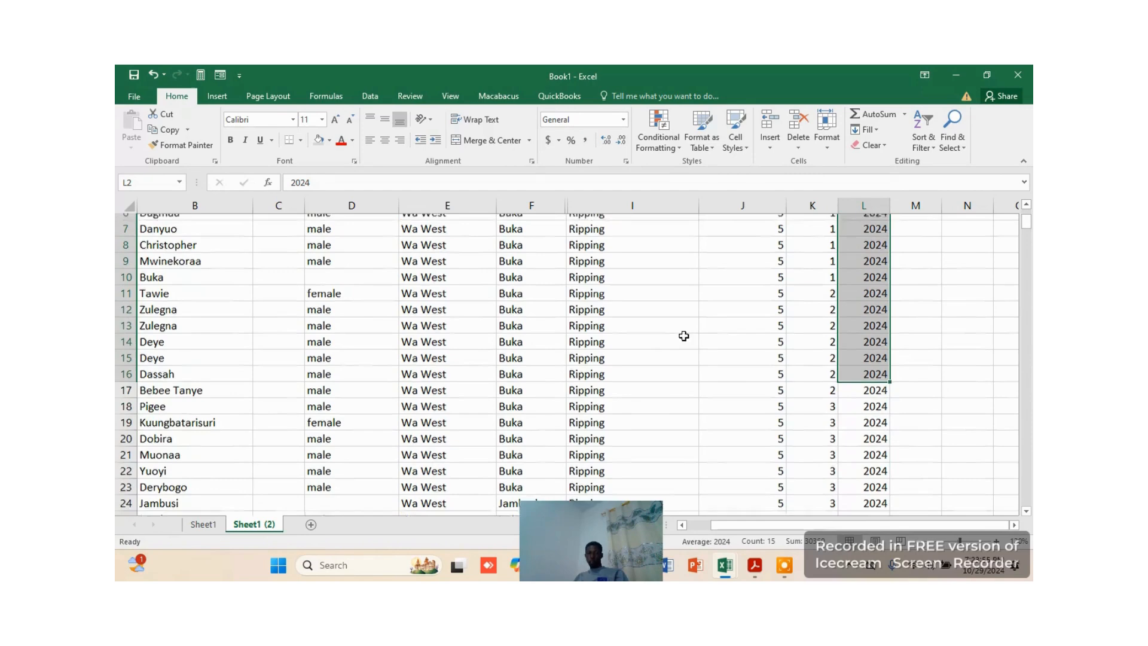
{"action": "scroll", "coordinate": [699, 330], "scroll_direction": "up", "scroll_amount": 2}
{"action": "left_click", "coordinate": [736, 363]}
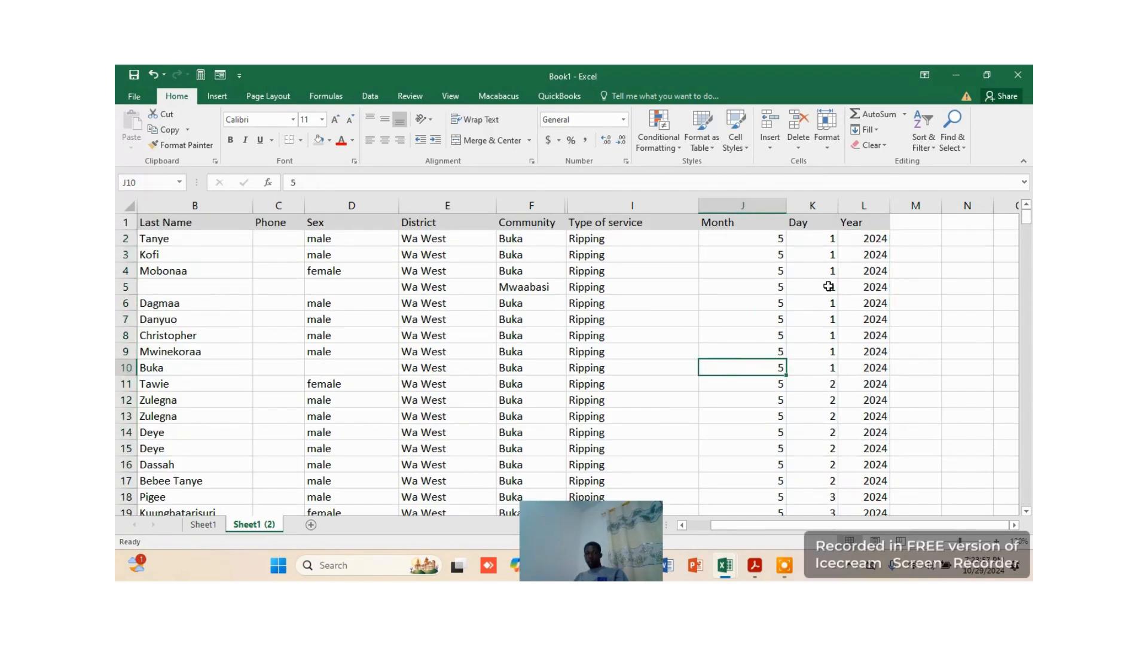
{"action": "scroll", "coordinate": [720, 312], "scroll_direction": "down", "scroll_amount": 4}
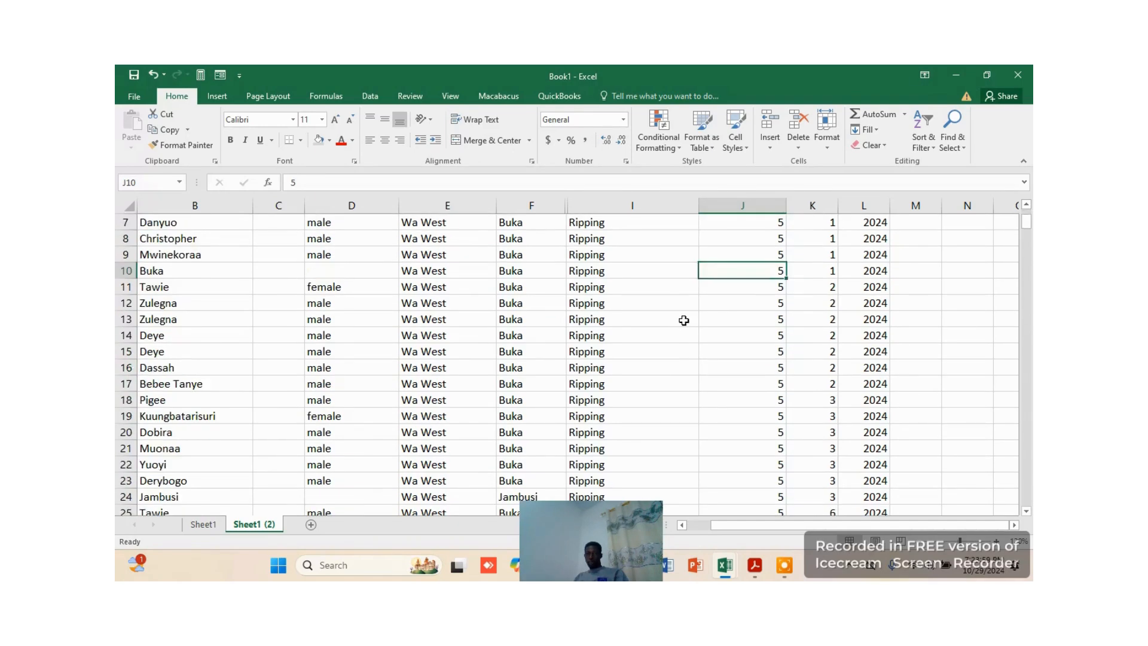
{"action": "scroll", "coordinate": [699, 313], "scroll_direction": "up", "scroll_amount": 4}
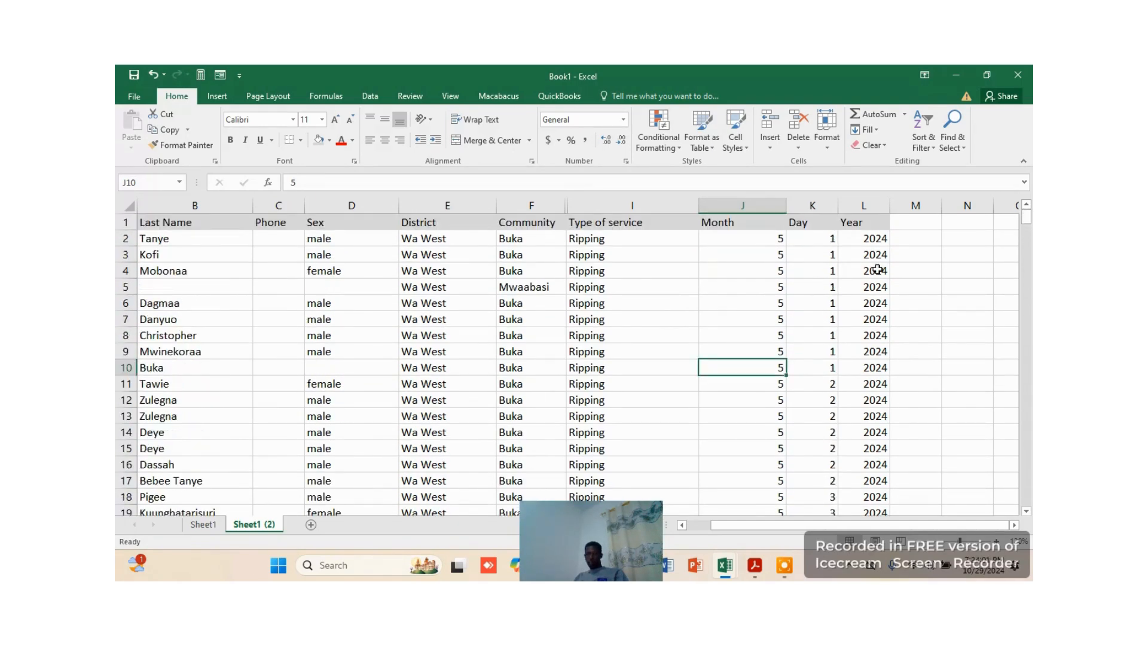
{"action": "scroll", "coordinate": [877, 270], "scroll_direction": "down", "scroll_amount": 3}
{"action": "scroll", "coordinate": [877, 270], "scroll_direction": "up", "scroll_amount": 3}
{"action": "scroll", "coordinate": [846, 376], "scroll_direction": "down", "scroll_amount": 6}
{"action": "scroll", "coordinate": [847, 343], "scroll_direction": "up", "scroll_amount": 3}
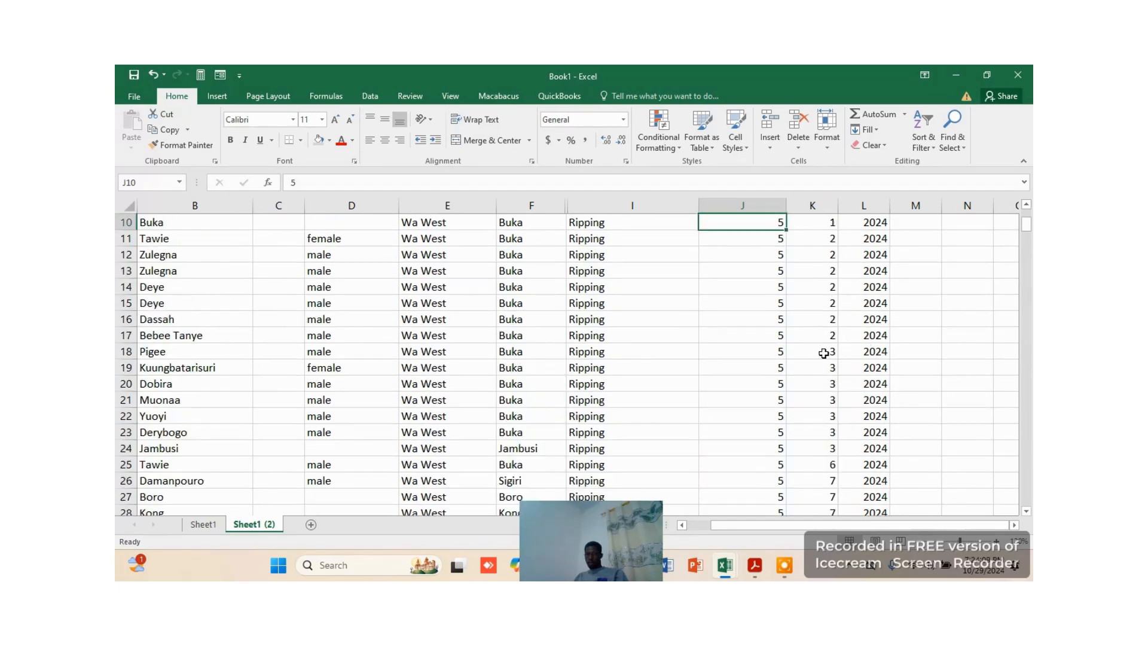
{"action": "scroll", "coordinate": [835, 366], "scroll_direction": "down", "scroll_amount": 3}
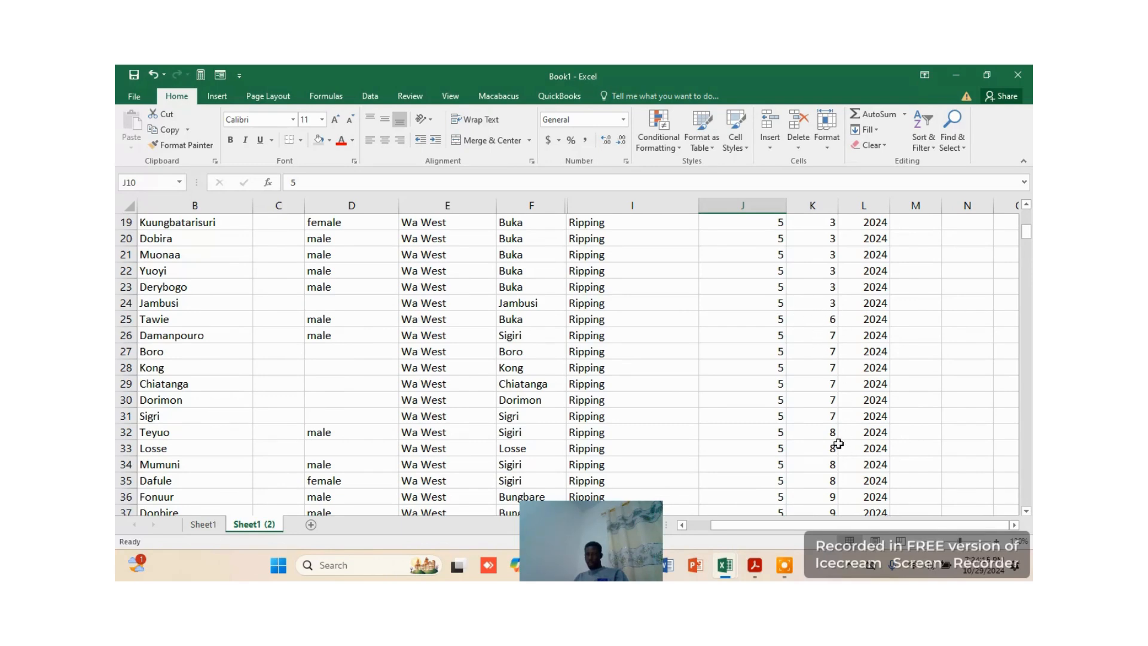
{"action": "scroll", "coordinate": [841, 478], "scroll_direction": "down", "scroll_amount": 2}
{"action": "scroll", "coordinate": [845, 472], "scroll_direction": "down", "scroll_amount": 1}
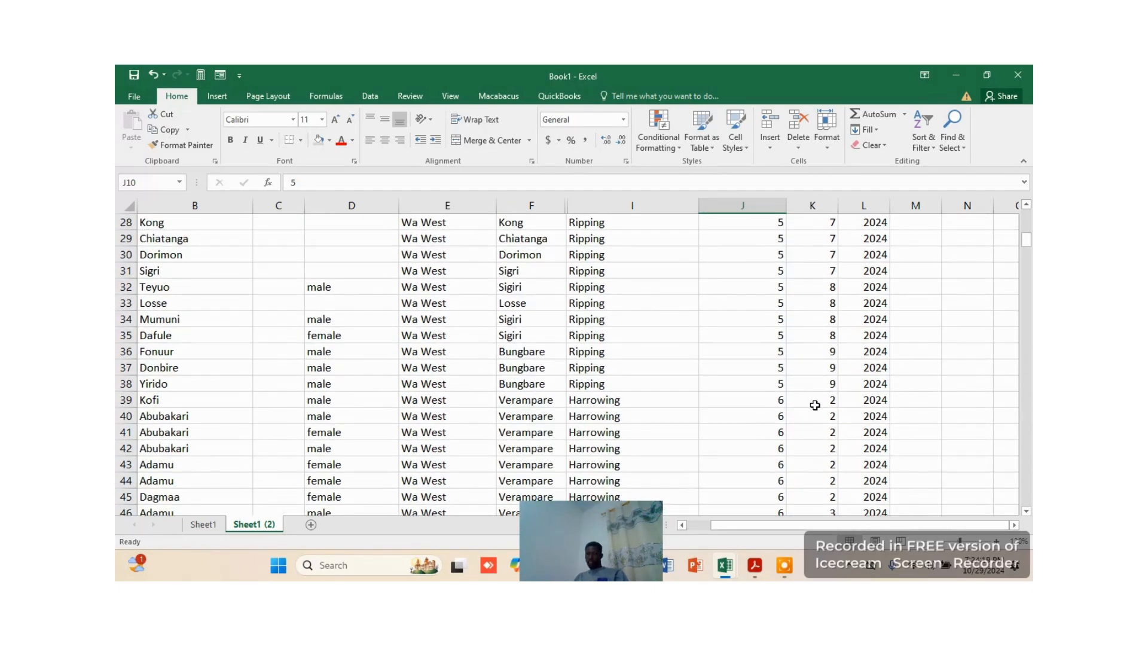
{"action": "scroll", "coordinate": [825, 424], "scroll_direction": "down", "scroll_amount": 2}
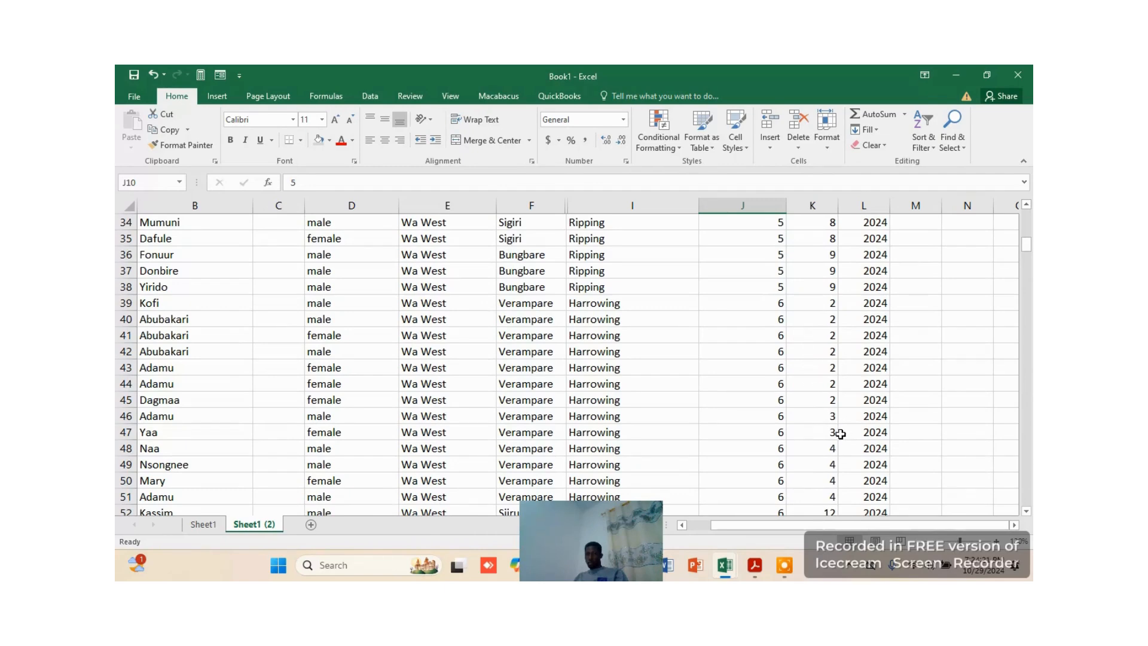
{"action": "scroll", "coordinate": [779, 466], "scroll_direction": "down", "scroll_amount": 2}
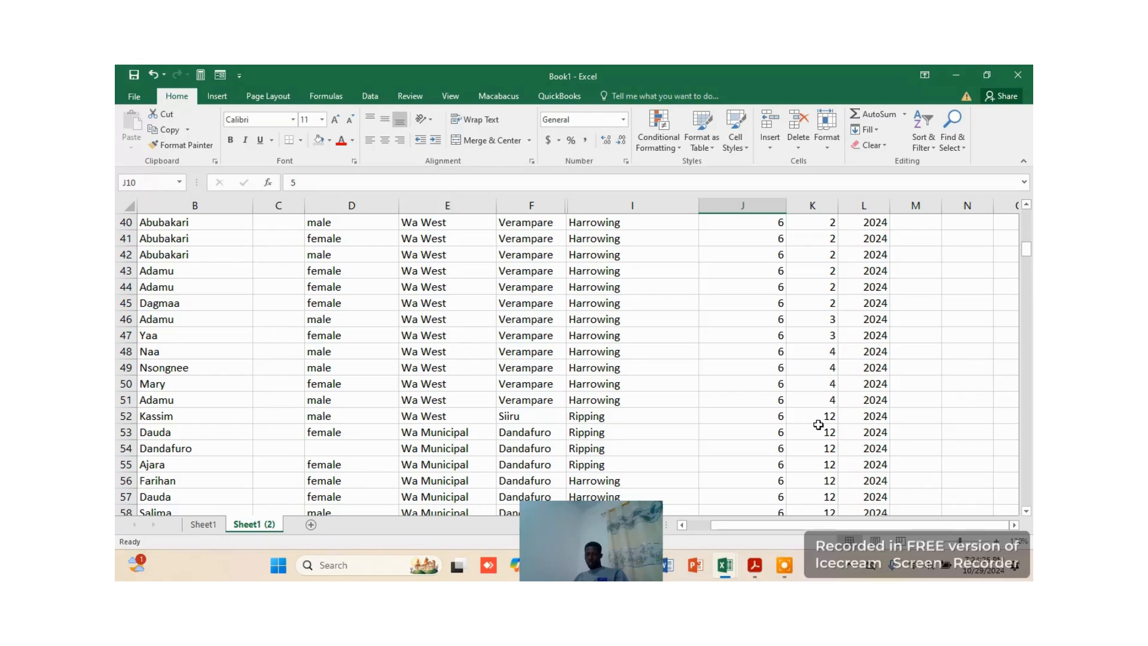
{"action": "scroll", "coordinate": [836, 423], "scroll_direction": "down", "scroll_amount": 6}
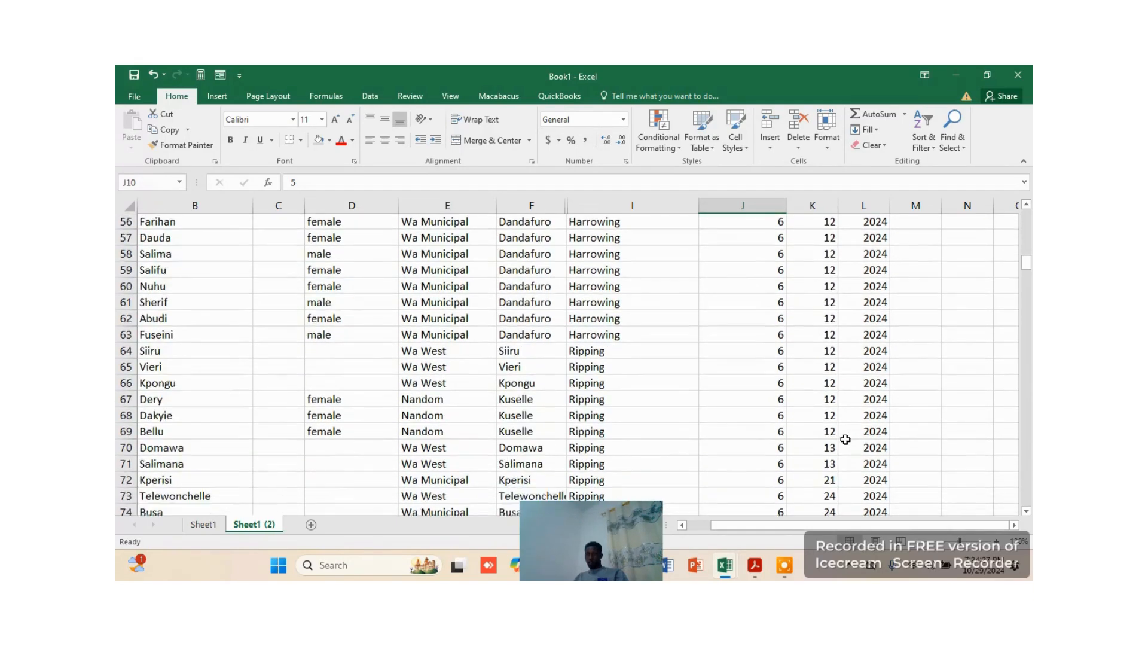
{"action": "scroll", "coordinate": [839, 419], "scroll_direction": "down", "scroll_amount": 1}
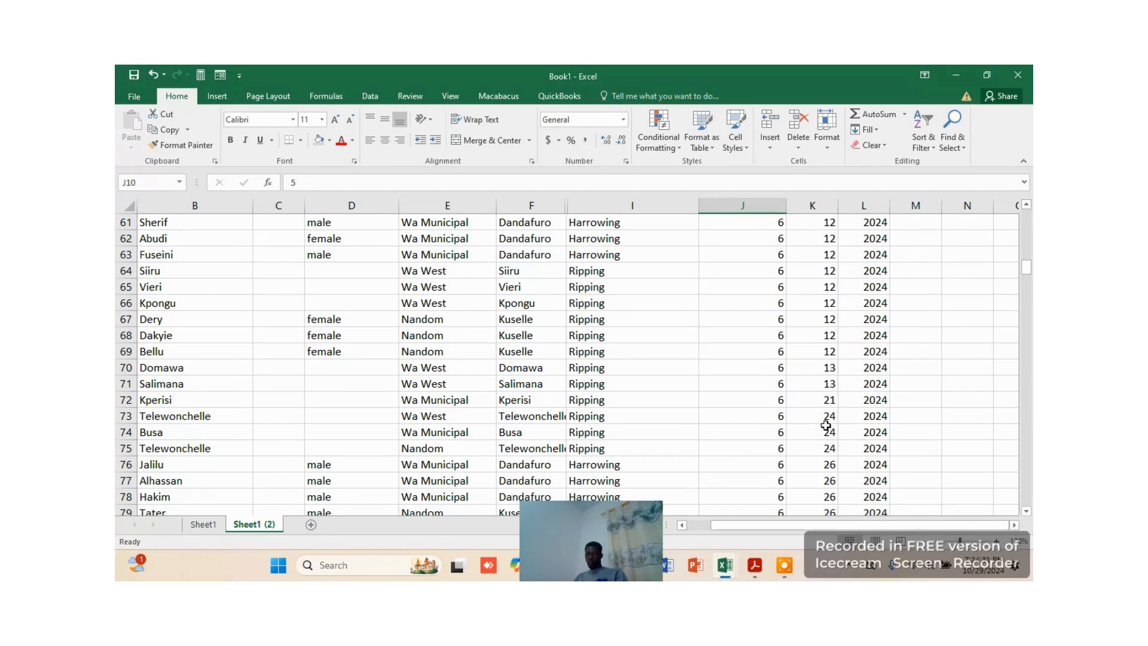
{"action": "scroll", "coordinate": [835, 495], "scroll_direction": "down", "scroll_amount": 2}
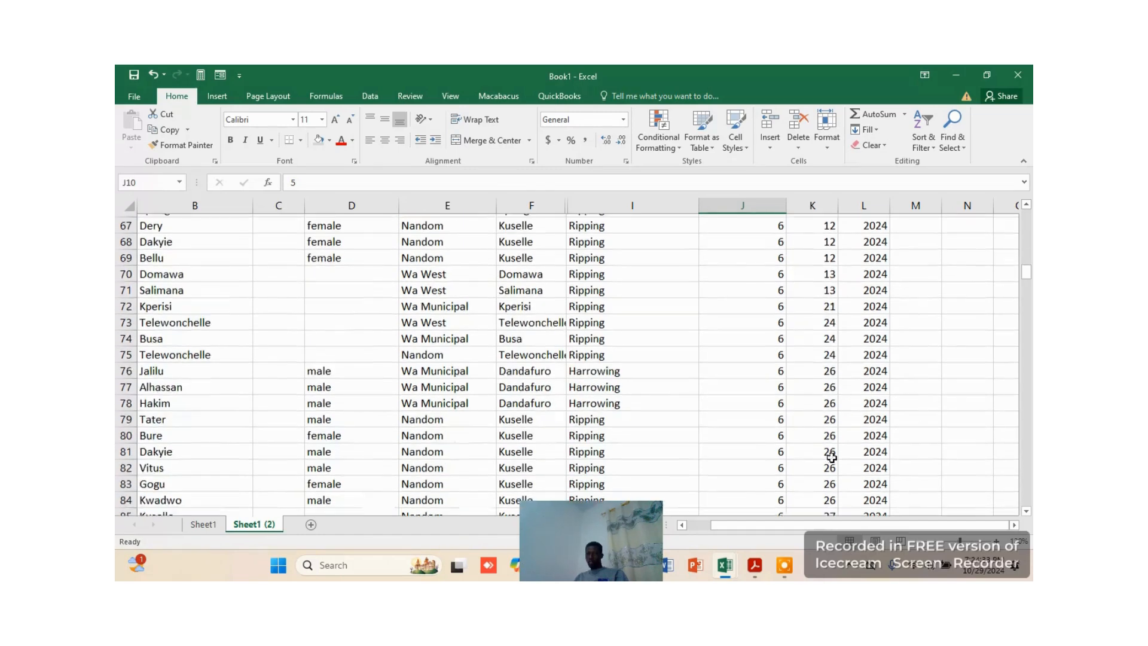
{"action": "scroll", "coordinate": [832, 485], "scroll_direction": "down", "scroll_amount": 3}
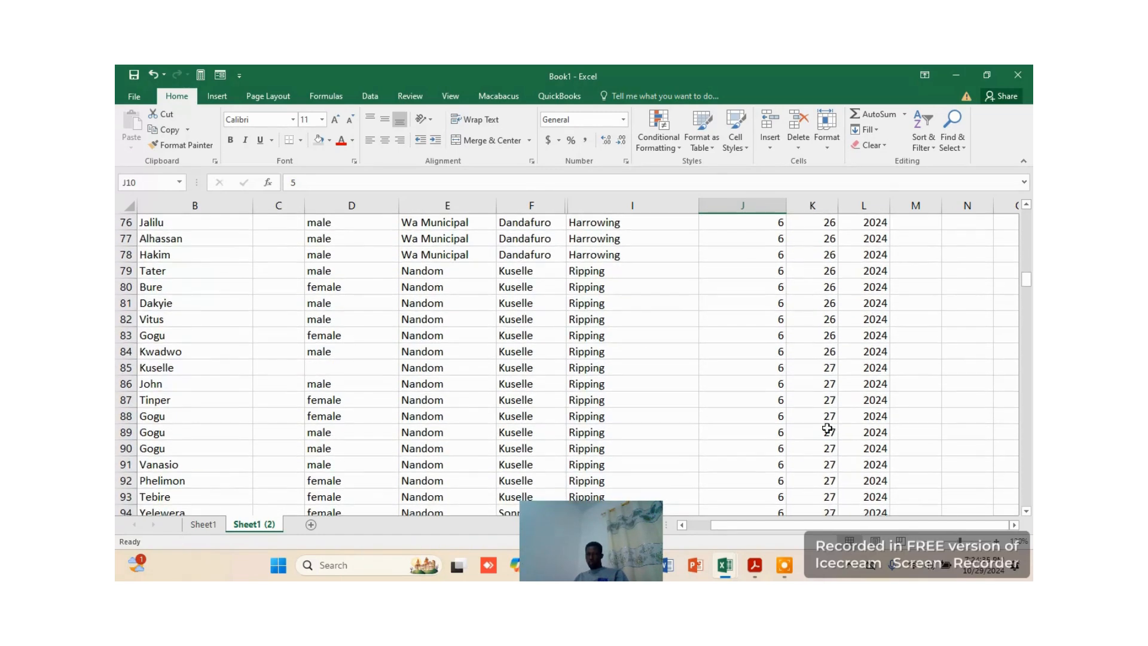
{"action": "scroll", "coordinate": [837, 432], "scroll_direction": "down", "scroll_amount": 6}
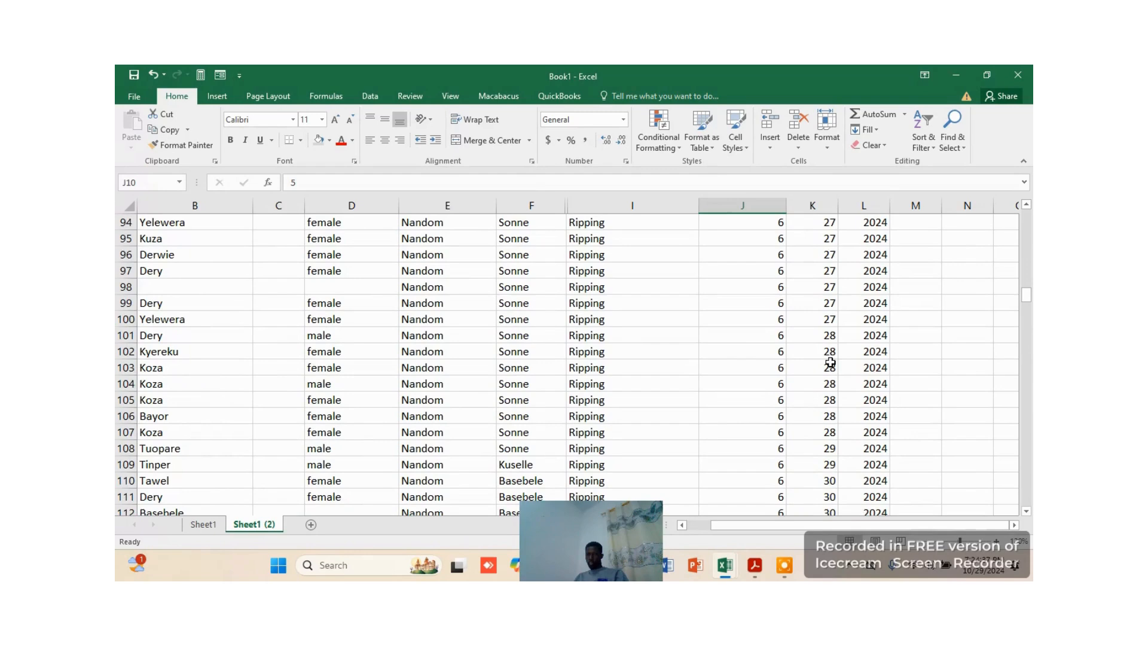
{"action": "scroll", "coordinate": [830, 362], "scroll_direction": "down", "scroll_amount": 3}
{"action": "scroll", "coordinate": [830, 394], "scroll_direction": "down", "scroll_amount": 3}
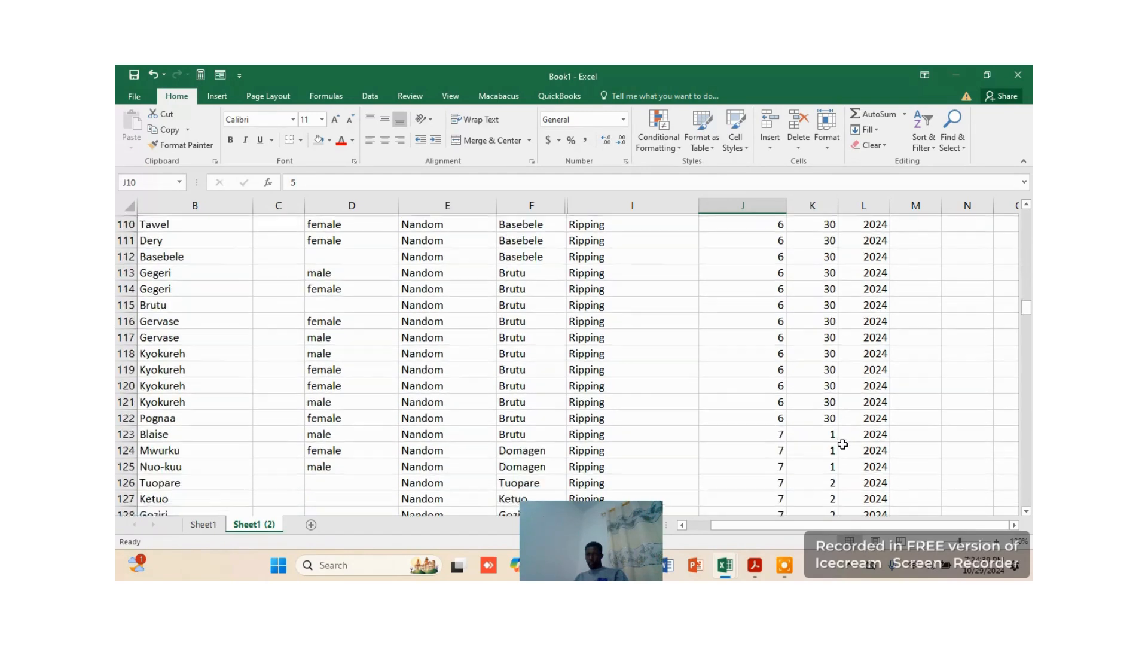
{"action": "scroll", "coordinate": [828, 432], "scroll_direction": "down", "scroll_amount": 3}
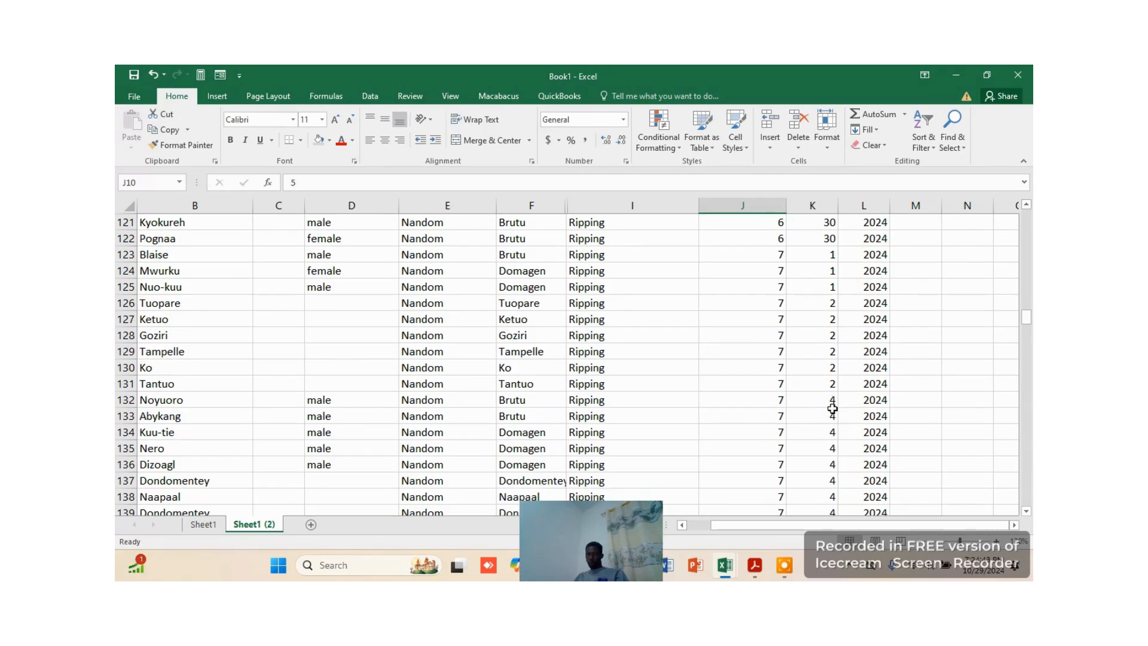
{"action": "scroll", "coordinate": [845, 477], "scroll_direction": "down", "scroll_amount": 4}
{"action": "scroll", "coordinate": [826, 422], "scroll_direction": "down", "scroll_amount": 10}
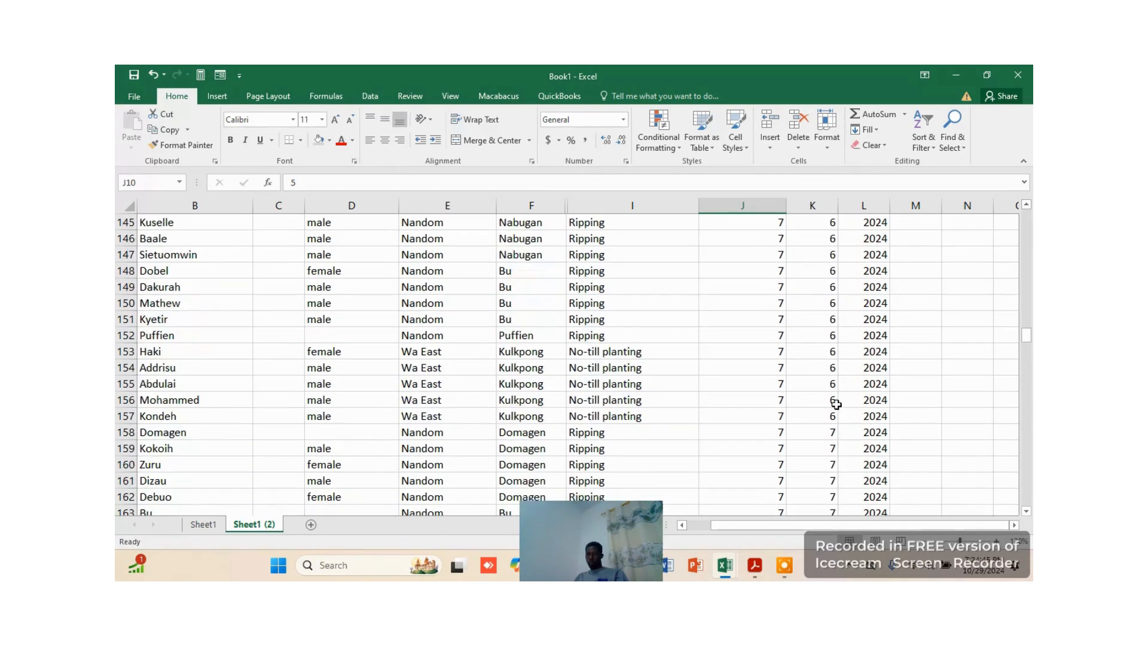
{"action": "scroll", "coordinate": [833, 391], "scroll_direction": "down", "scroll_amount": 9}
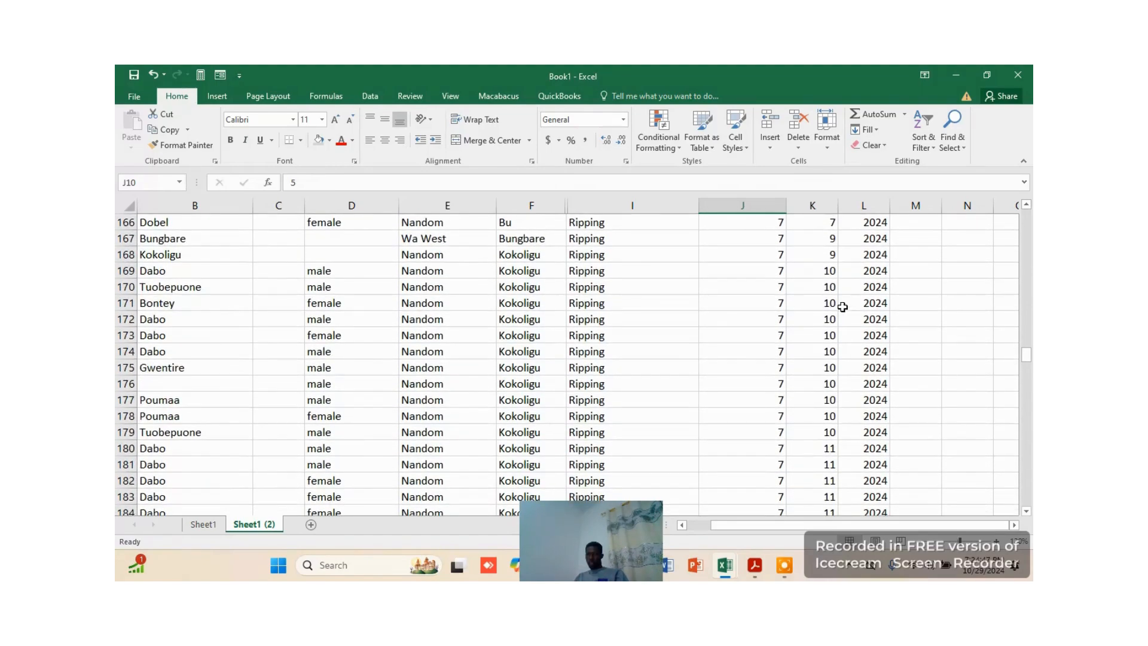
{"action": "scroll", "coordinate": [835, 332], "scroll_direction": "down", "scroll_amount": 1}
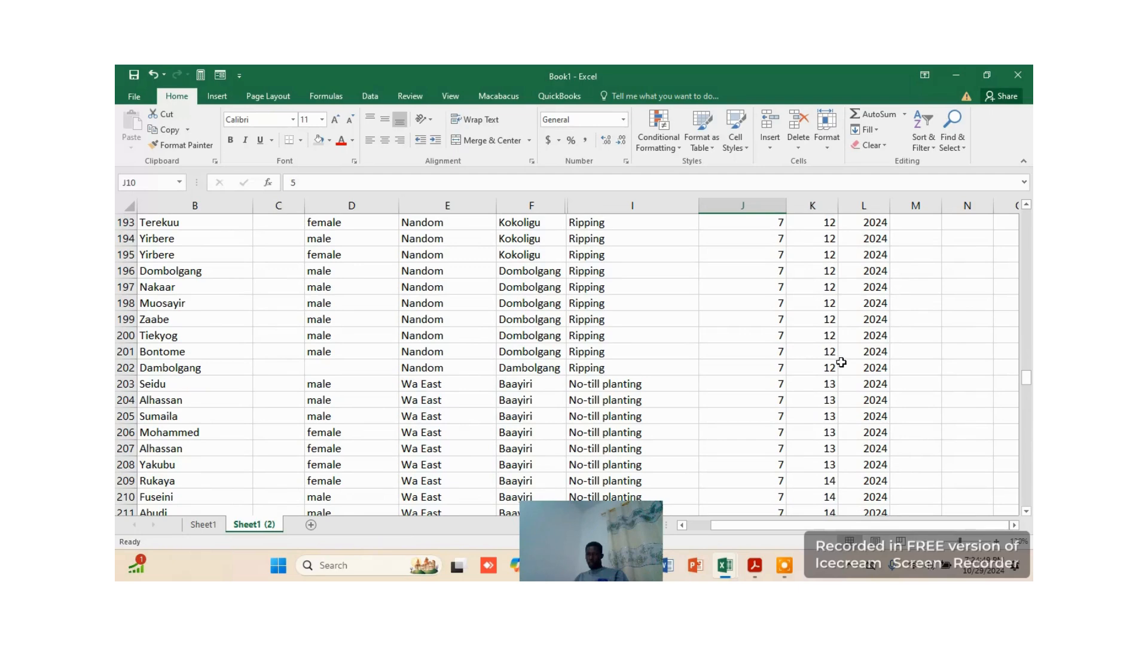
{"action": "scroll", "coordinate": [837, 425], "scroll_direction": "down", "scroll_amount": 2}
{"action": "scroll", "coordinate": [837, 442], "scroll_direction": "down", "scroll_amount": 17}
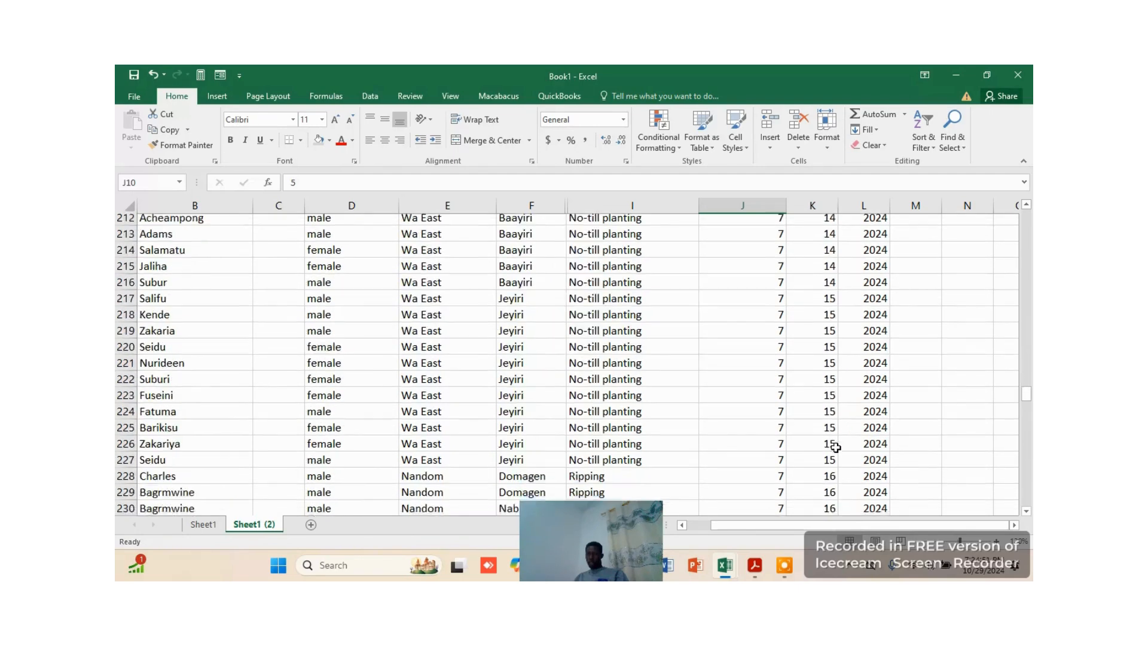
{"action": "scroll", "coordinate": [839, 439], "scroll_direction": "up", "scroll_amount": 15}
{"action": "scroll", "coordinate": [825, 318], "scroll_direction": "up", "scroll_amount": 20}
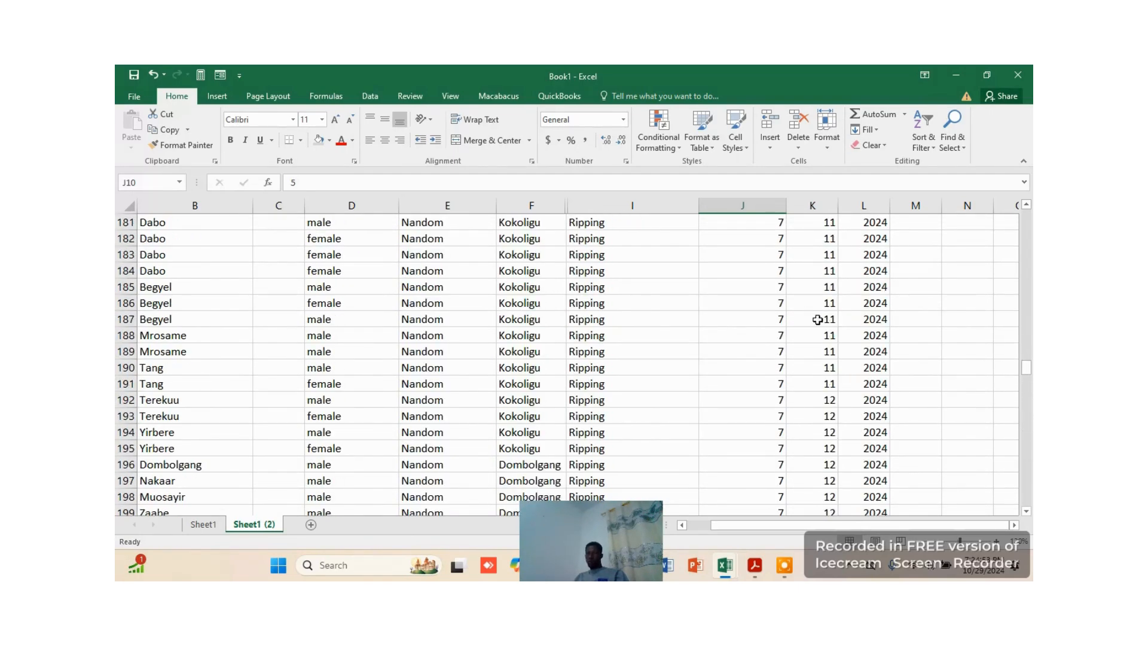
{"action": "scroll", "coordinate": [849, 321], "scroll_direction": "up", "scroll_amount": 20}
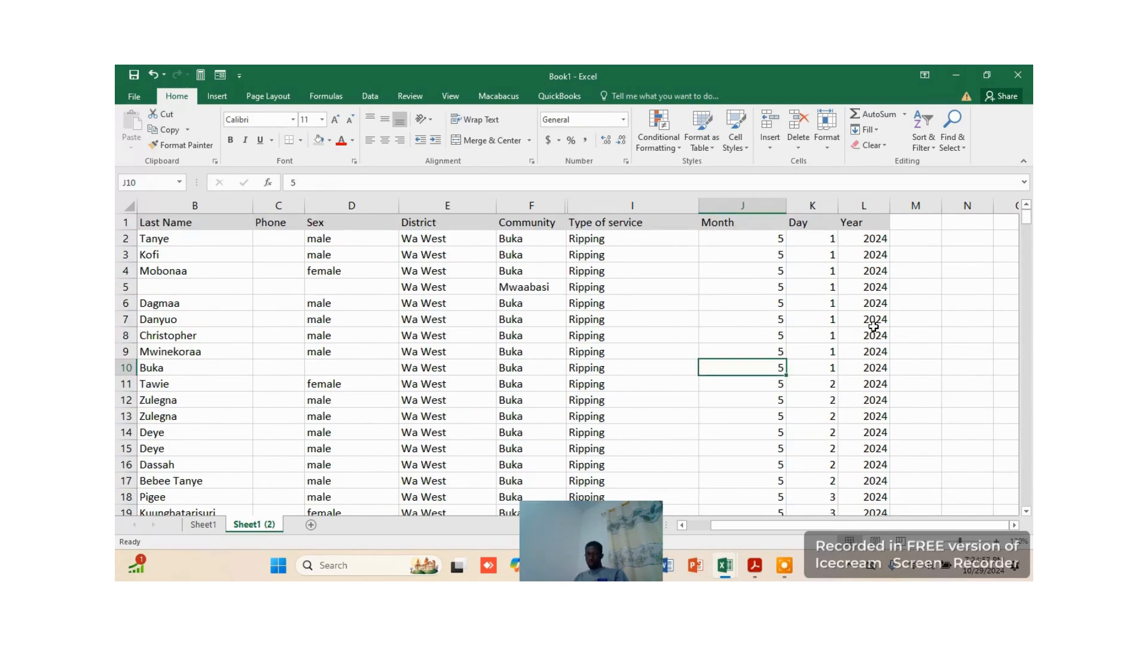
Enter the formula =DATE(L2,J2,K2) in M2 to combine the Year, Month and Day values into a date
{"action": "left_click", "coordinate": [912, 236]}
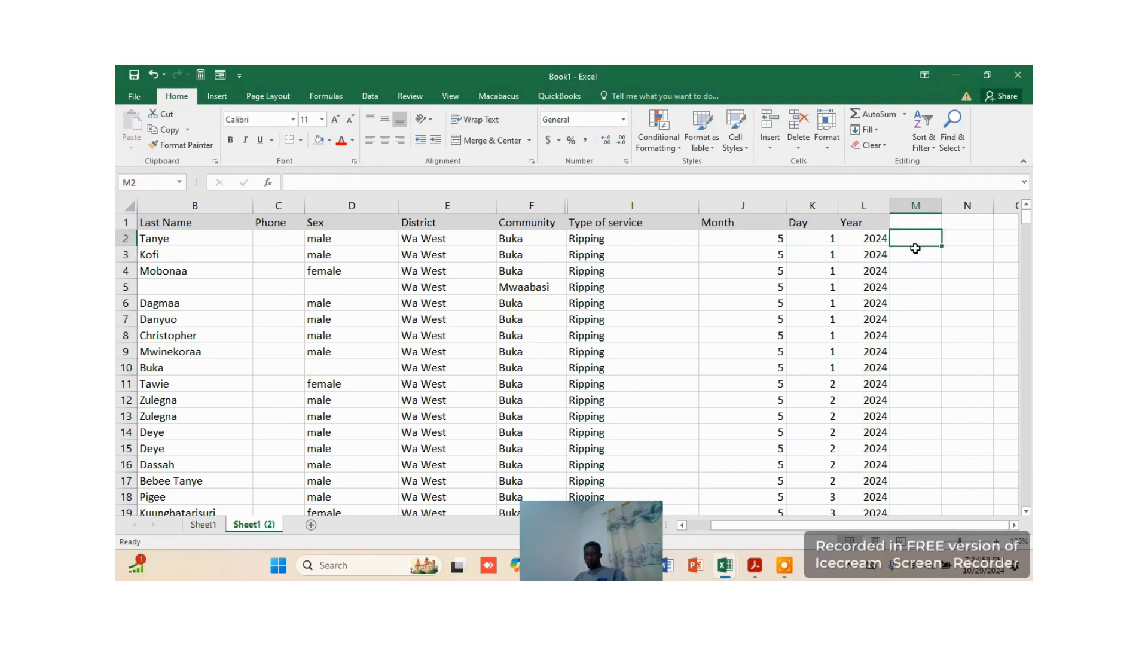
{"action": "type", "text": "=DAT"}
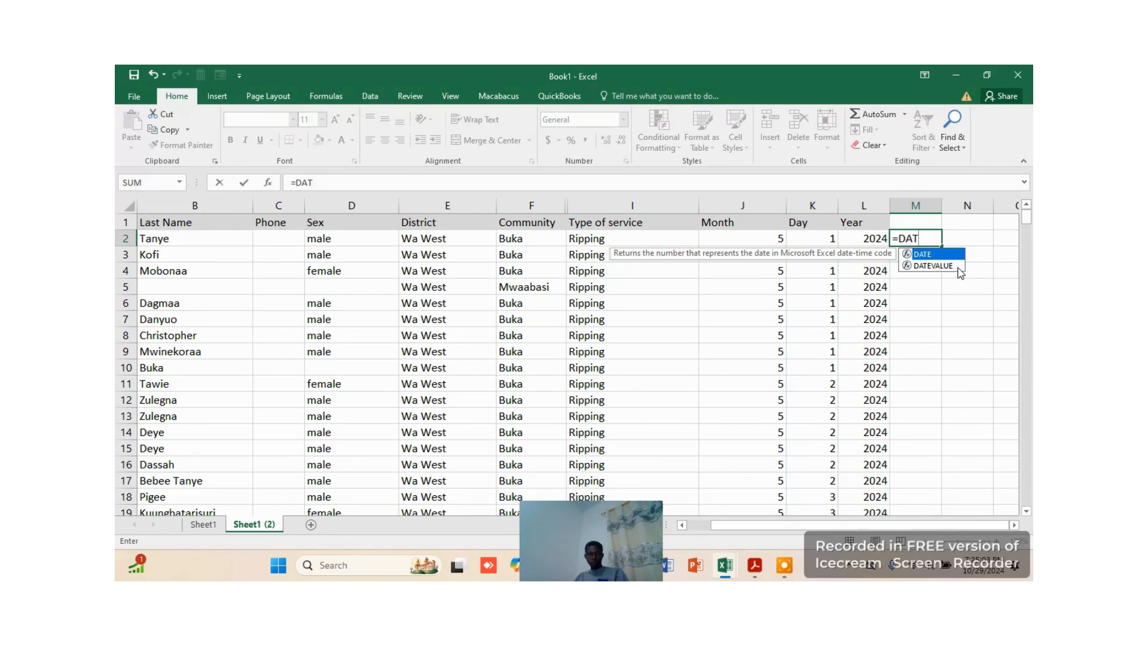
{"action": "key", "text": "Tab"}
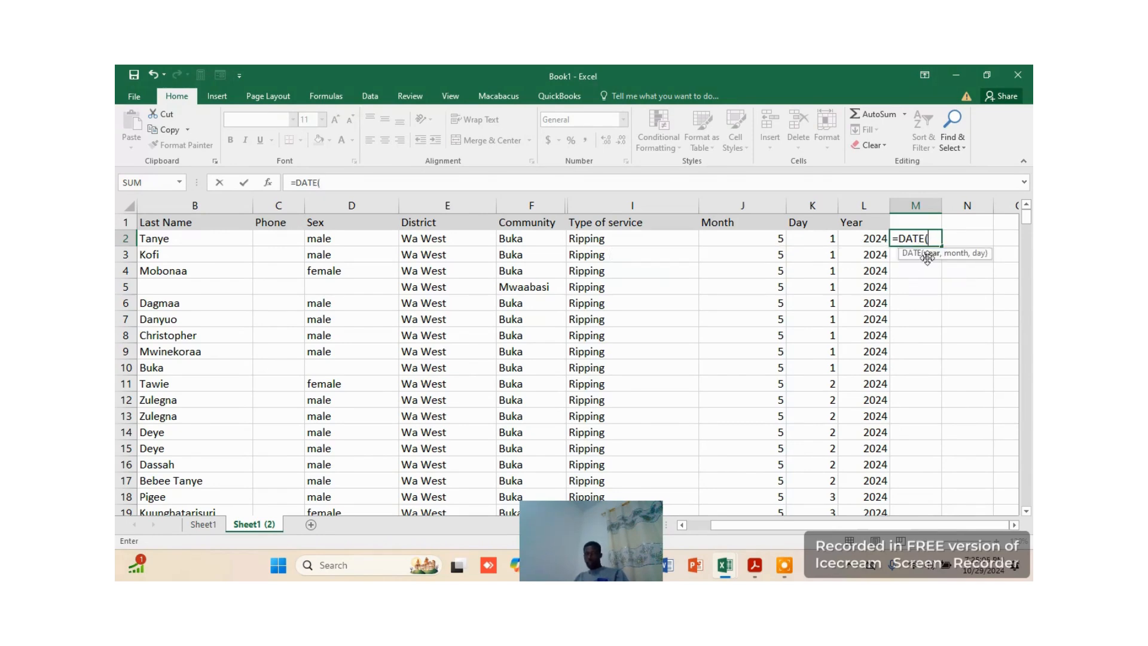
{"action": "left_click", "coordinate": [870, 238]}
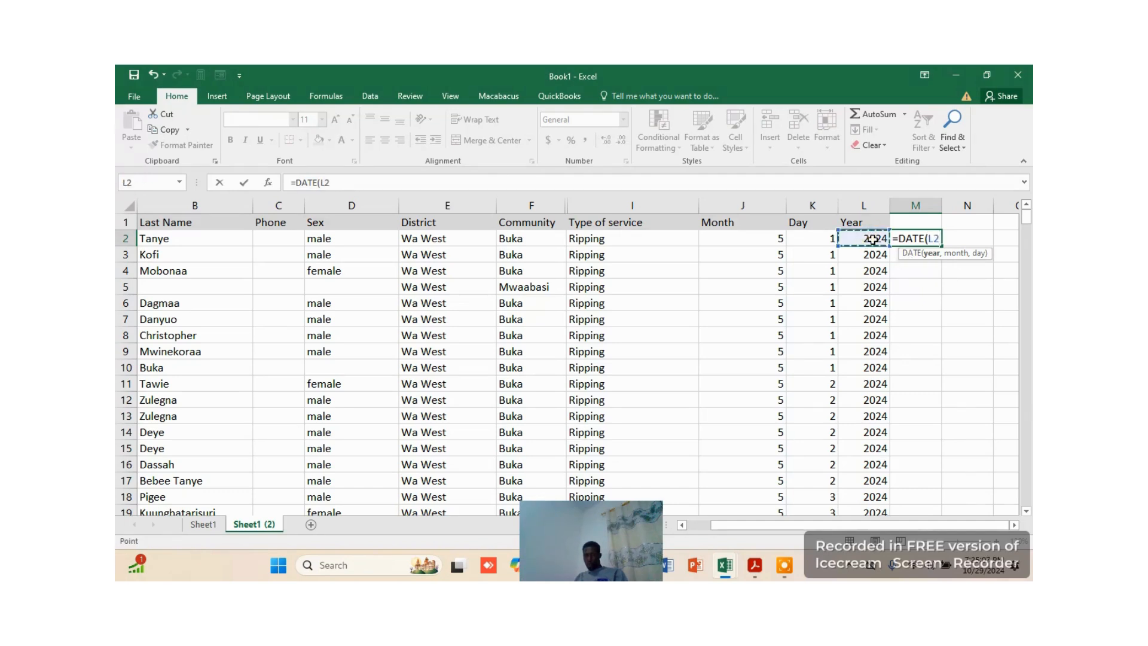
{"action": "type", "text": ","}
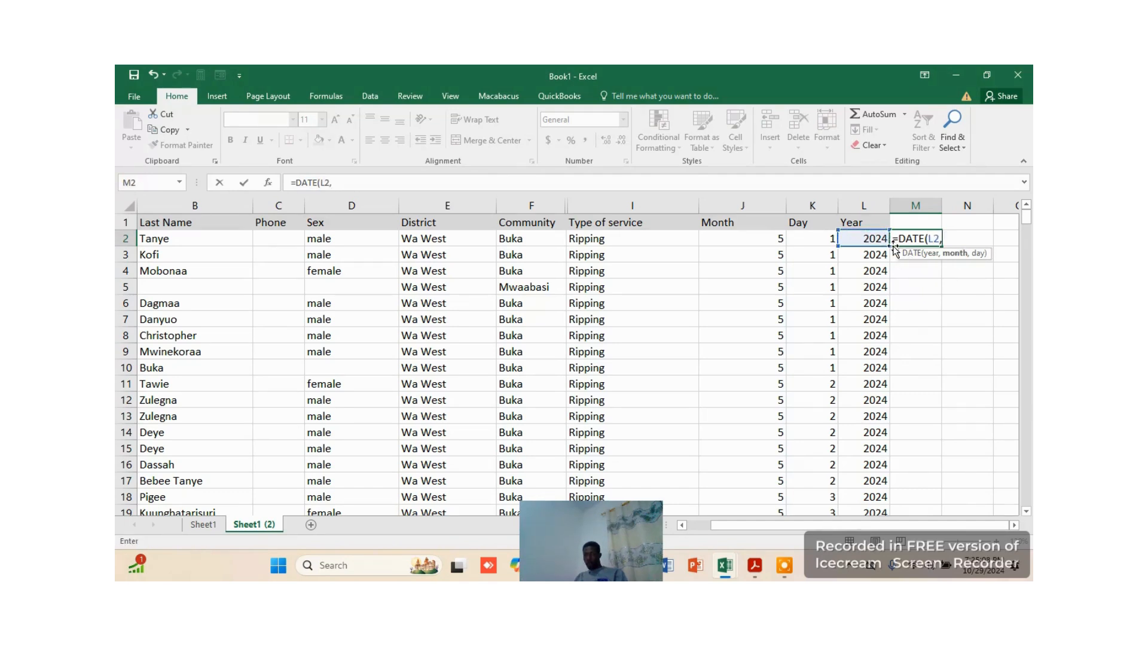
{"action": "left_click", "coordinate": [777, 240]}
{"action": "type", "text": ","}
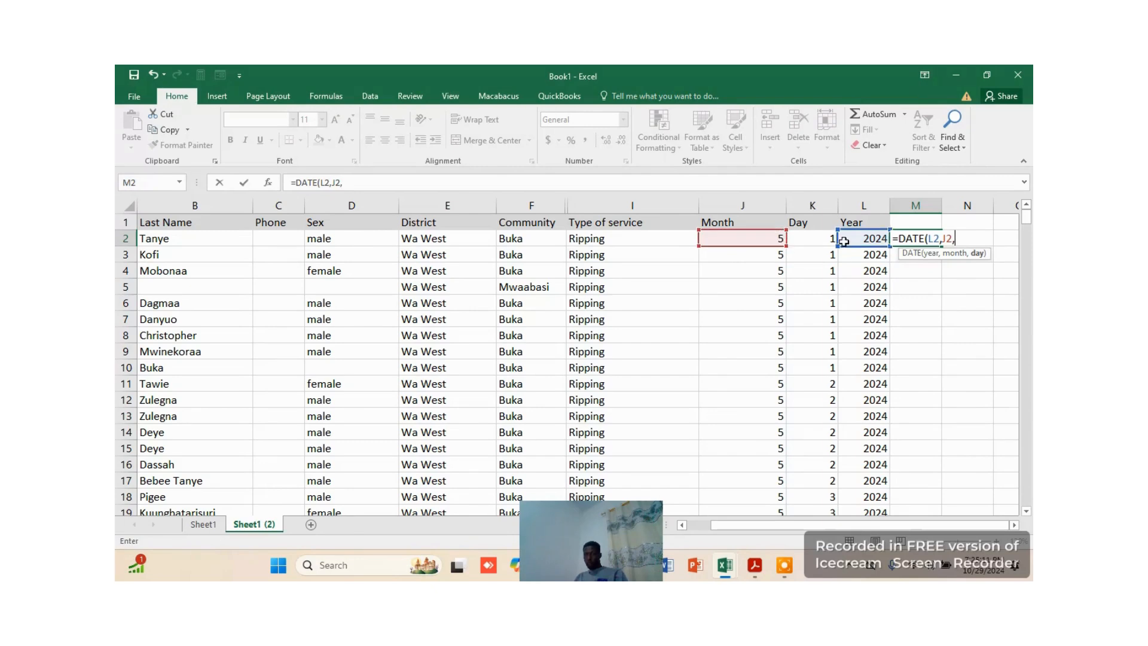
{"action": "left_click", "coordinate": [821, 239]}
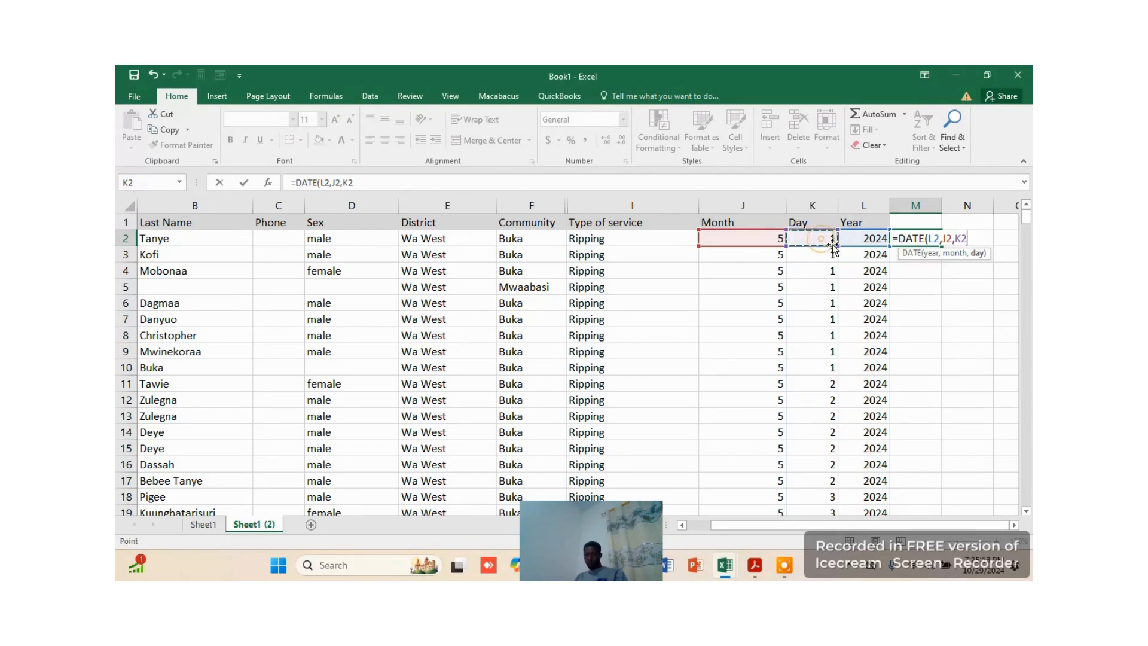
{"action": "key", "text": "Return"}
{"action": "left_click", "coordinate": [914, 239]}
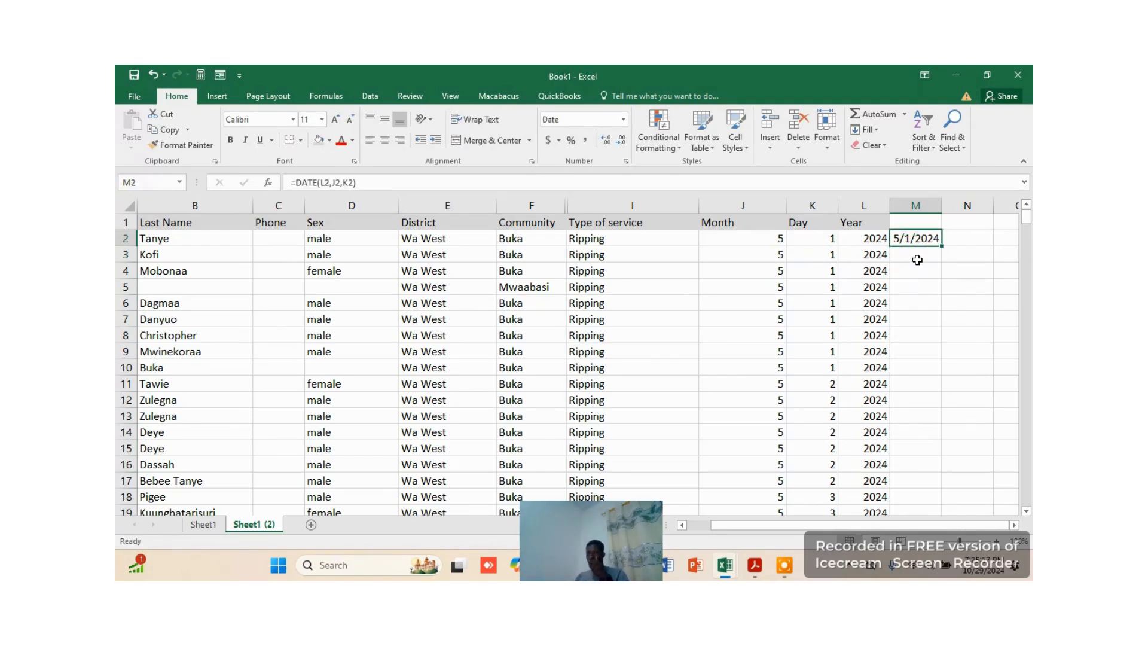
Enter the header "Date :MMDDYYYY" in M1 and widen column M to fit it
{"action": "left_click", "coordinate": [920, 226]}
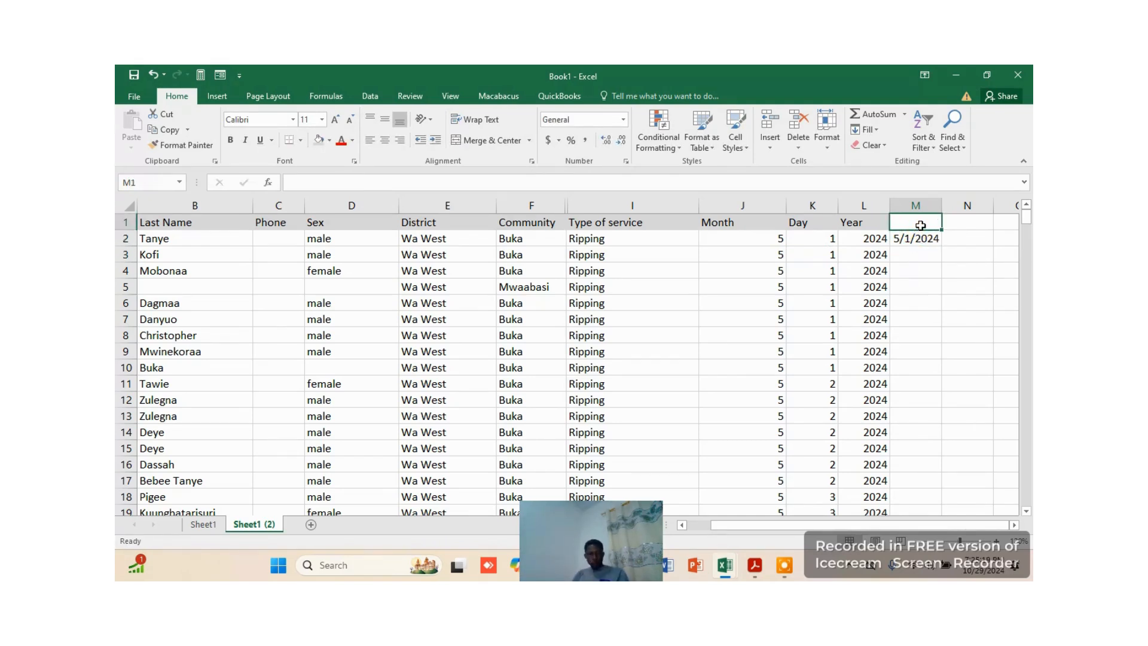
{"action": "type", "text": "Date :"}
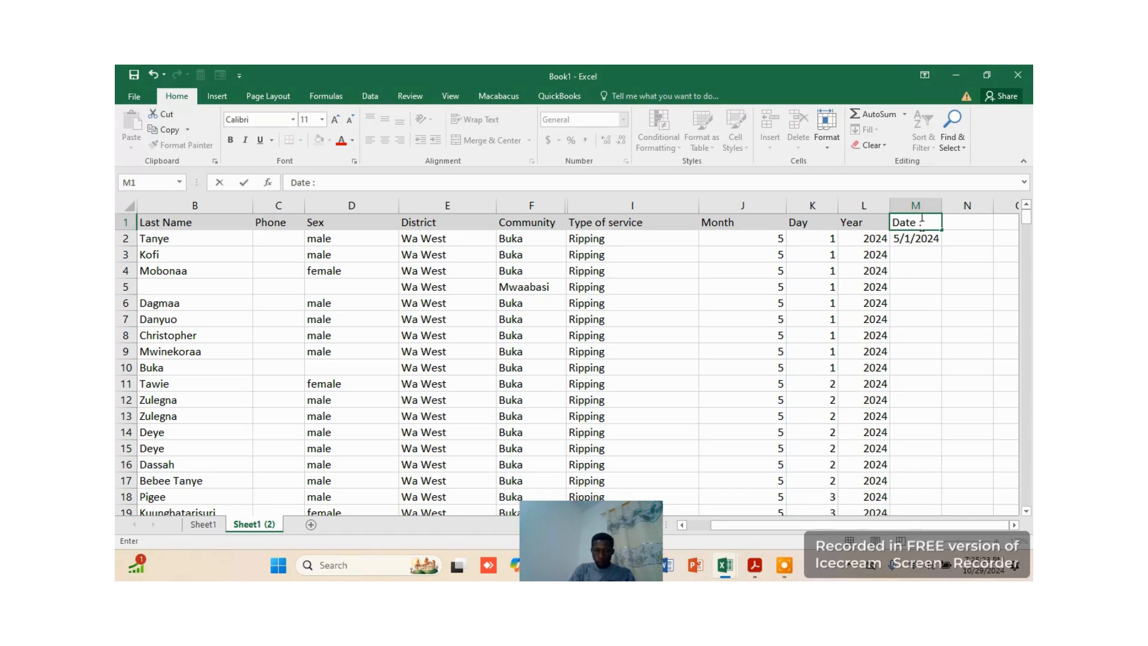
{"action": "type", "text": "MMDDYYYY"}
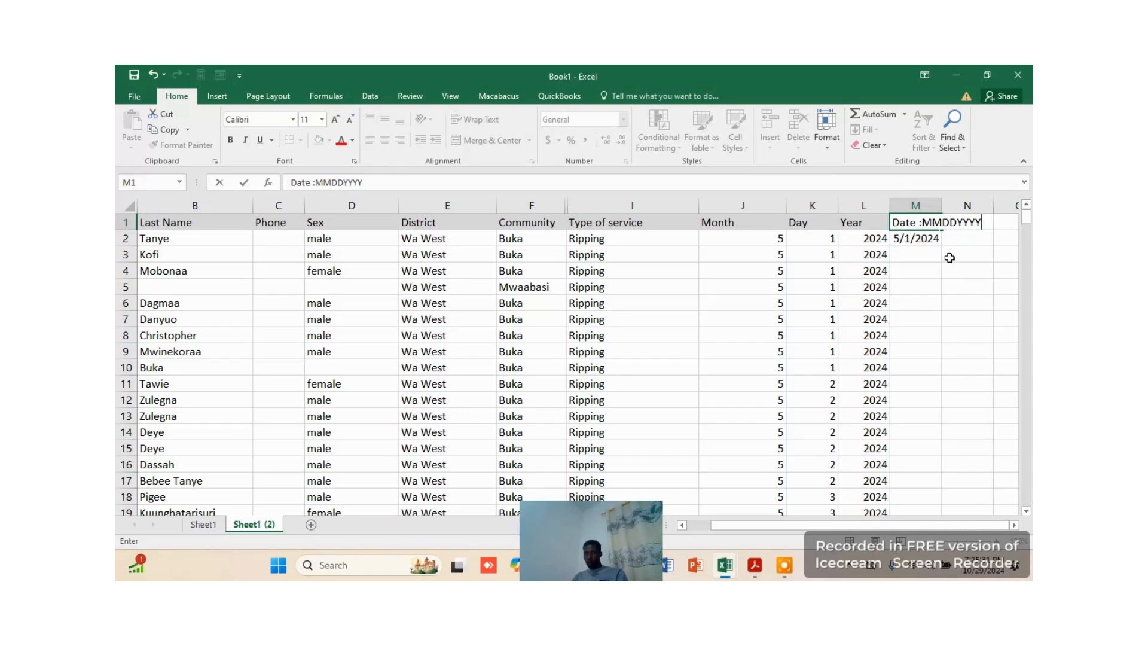
{"action": "left_click", "coordinate": [949, 257]}
{"action": "left_click", "coordinate": [926, 291]}
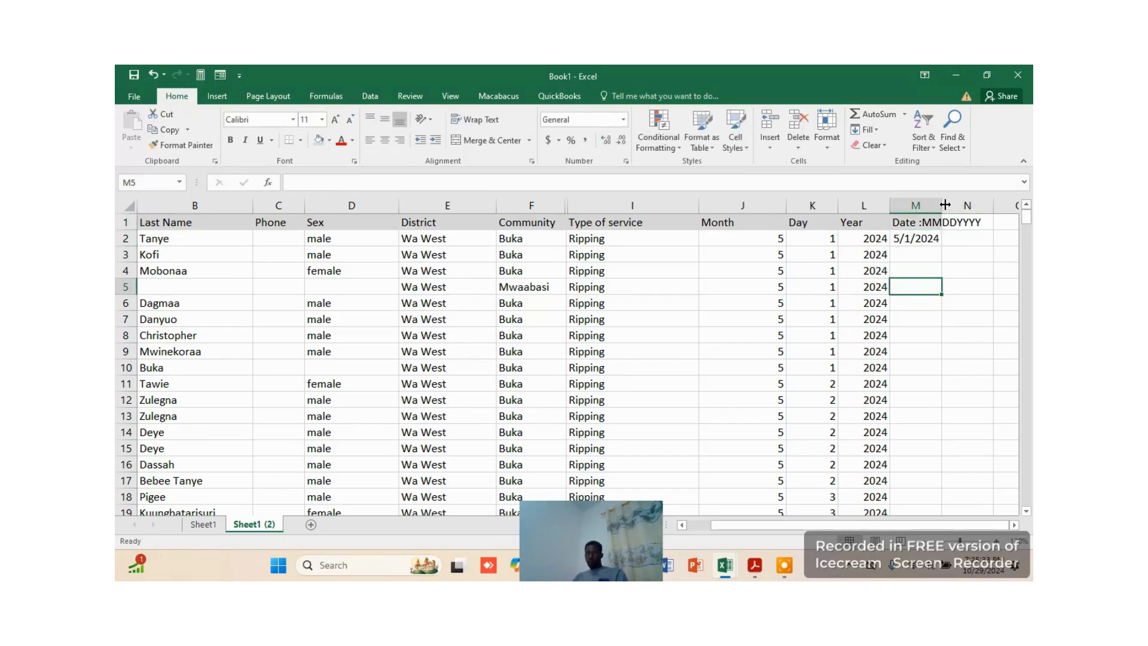
{"action": "left_click_drag", "start_coordinate": [944, 205], "coordinate": [990, 204]}
Fill the DATE formula from M2 down column M to M251
{"action": "left_click", "coordinate": [954, 238]}
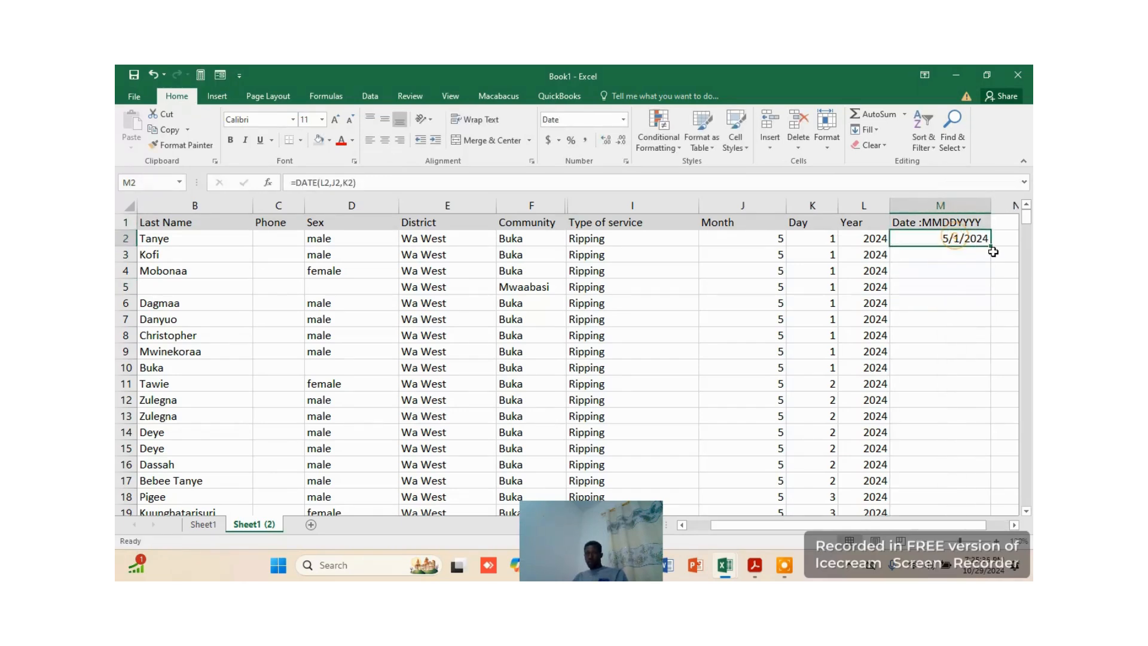
{"action": "left_click_drag", "start_coordinate": [993, 251], "coordinate": [968, 444]}
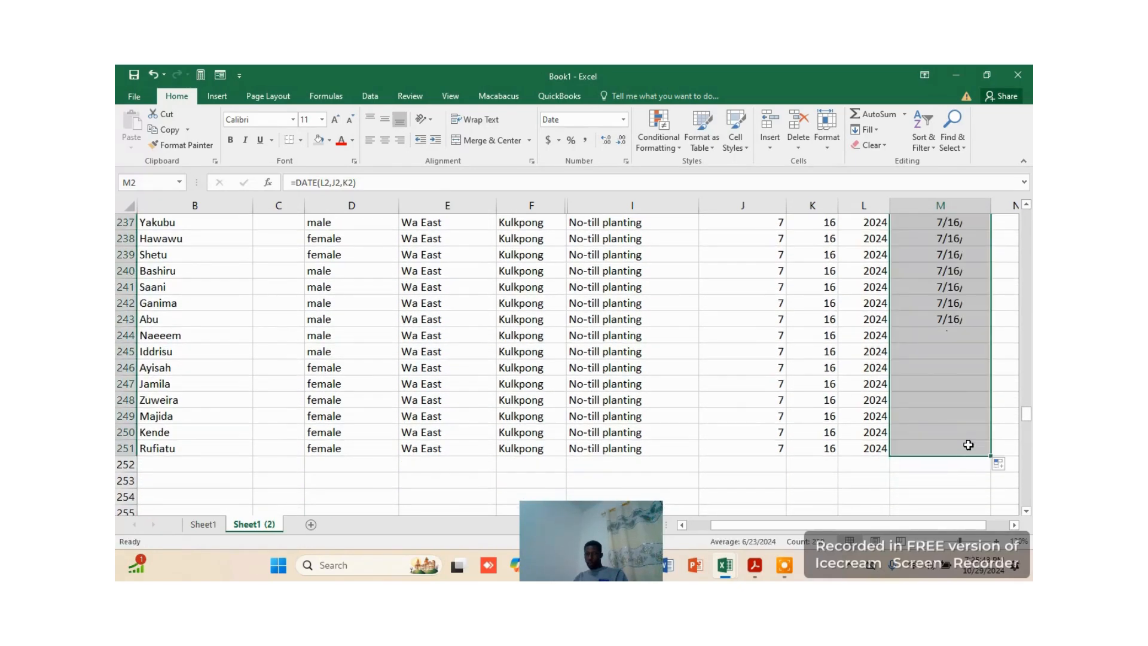
{"action": "scroll", "coordinate": [919, 295], "scroll_direction": "up", "scroll_amount": 20}
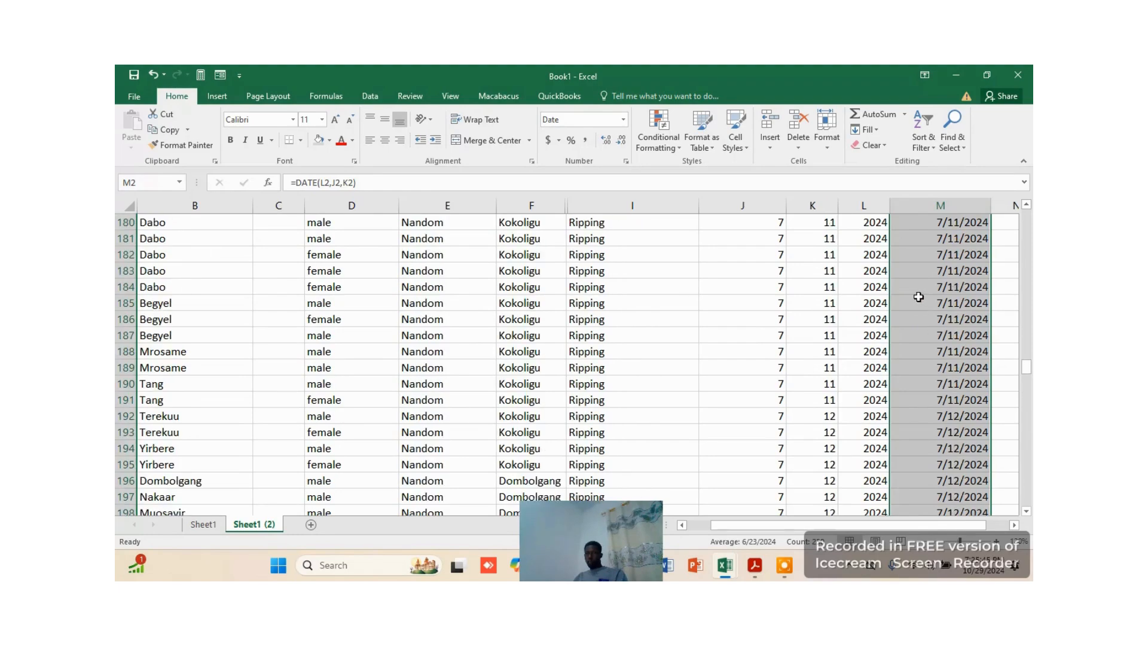
{"action": "scroll", "coordinate": [919, 294], "scroll_direction": "up", "scroll_amount": 20}
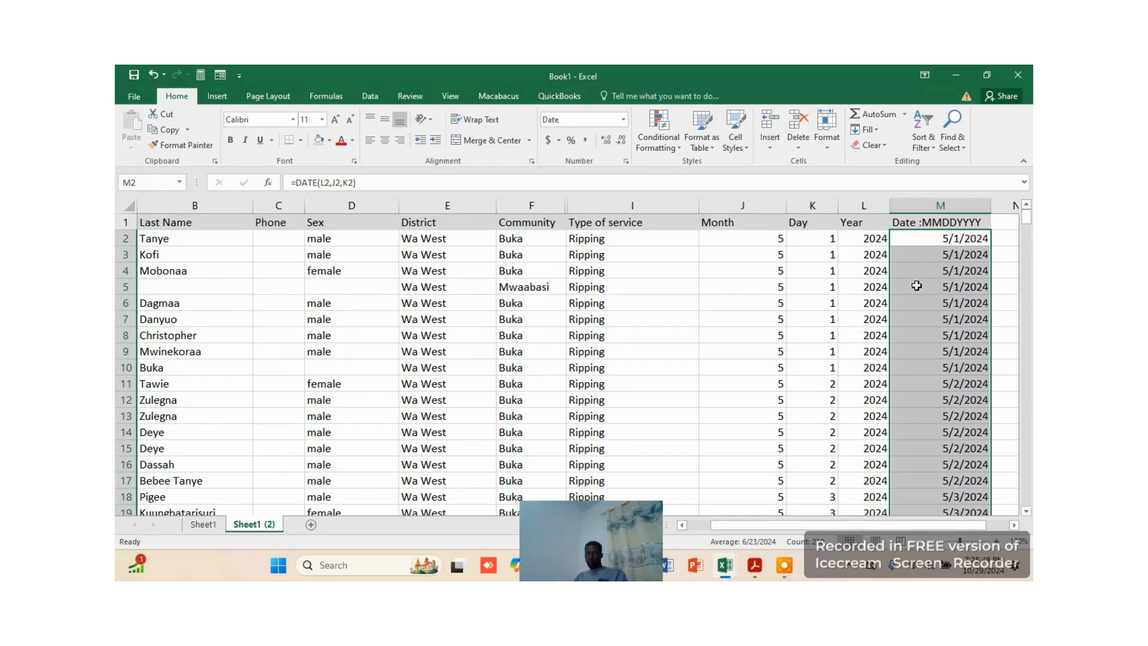
{"action": "left_click", "coordinate": [916, 286]}
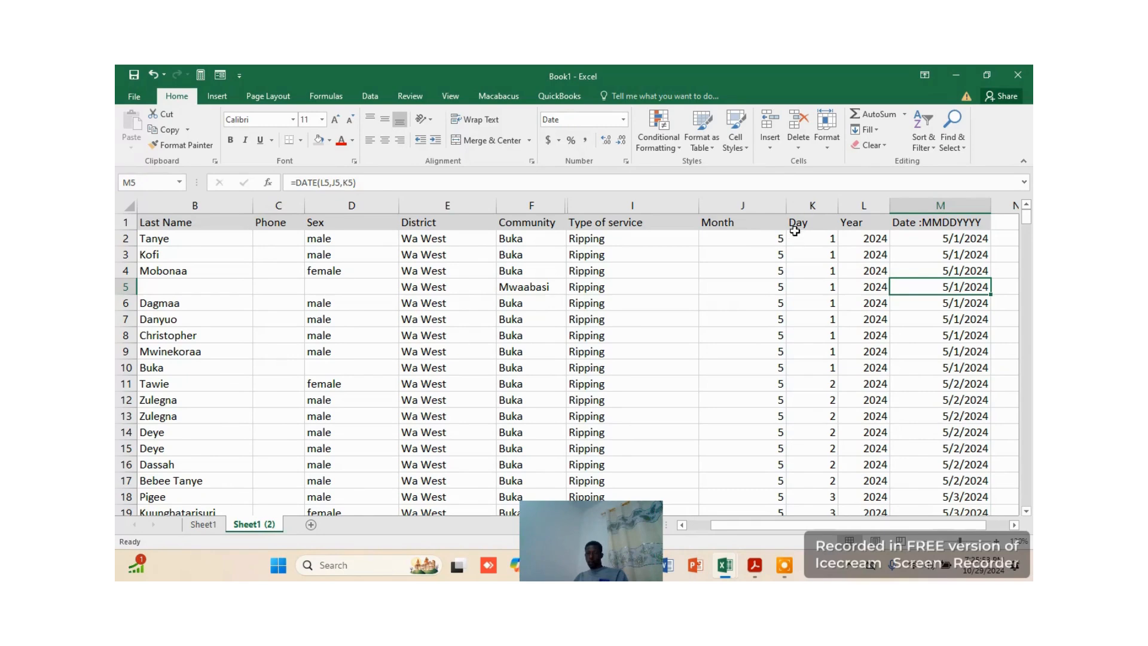
Try to delete the Month, Day and Year columns J to L, and undo the deletion
{"action": "left_click_drag", "start_coordinate": [746, 204], "coordinate": [842, 203]}
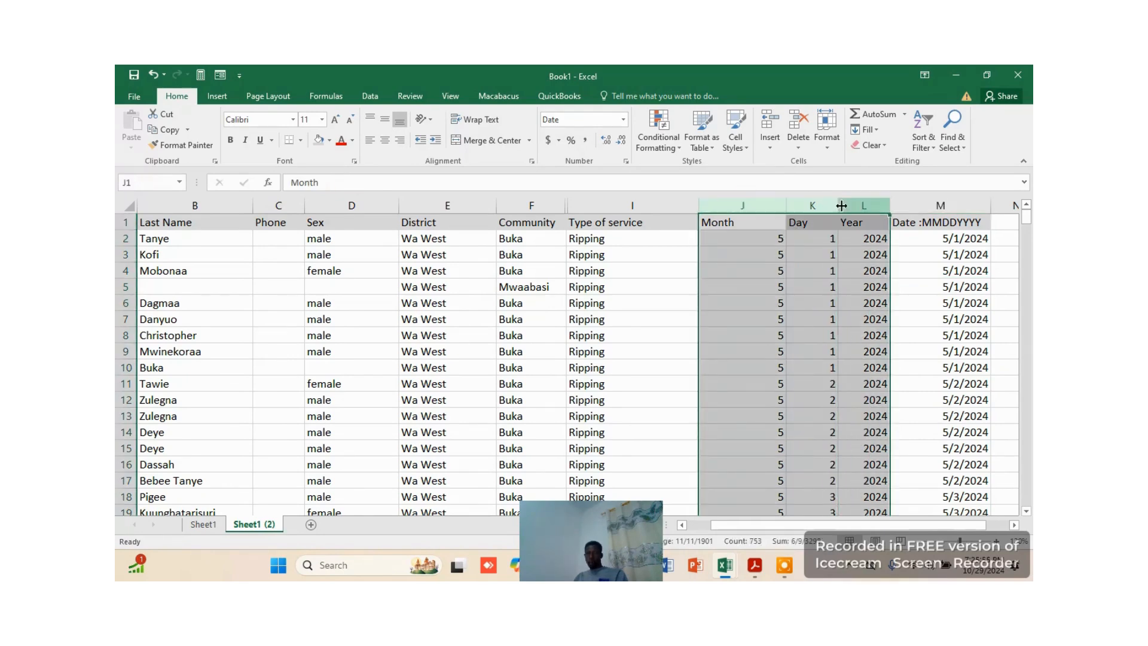
{"action": "right_click", "coordinate": [801, 205]}
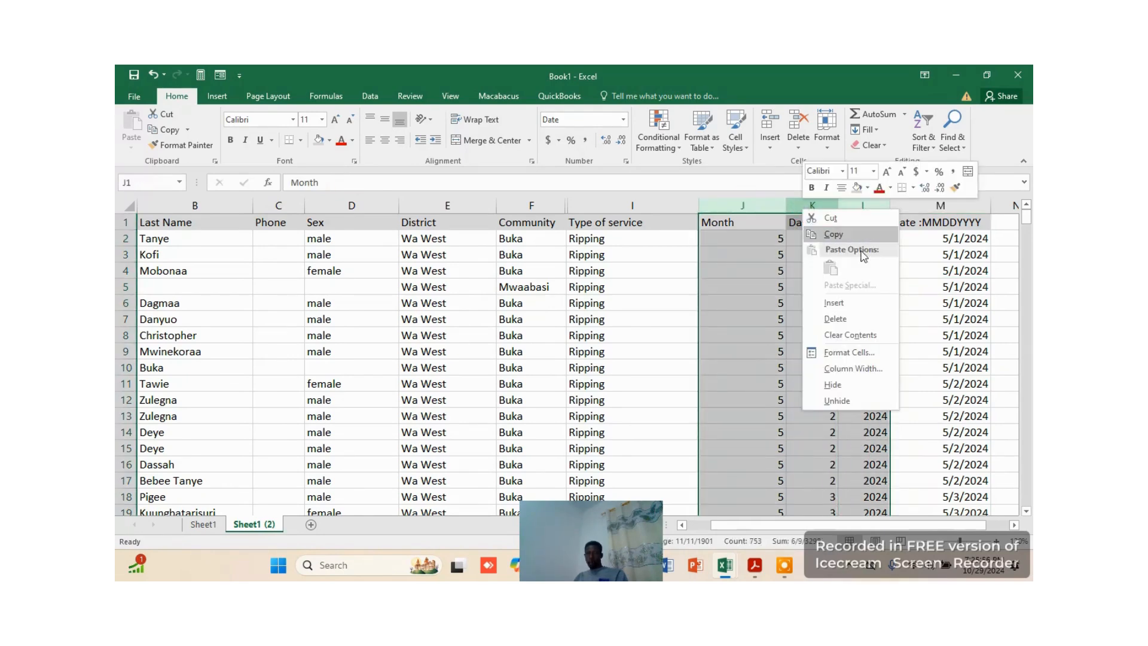
{"action": "left_click", "coordinate": [859, 327]}
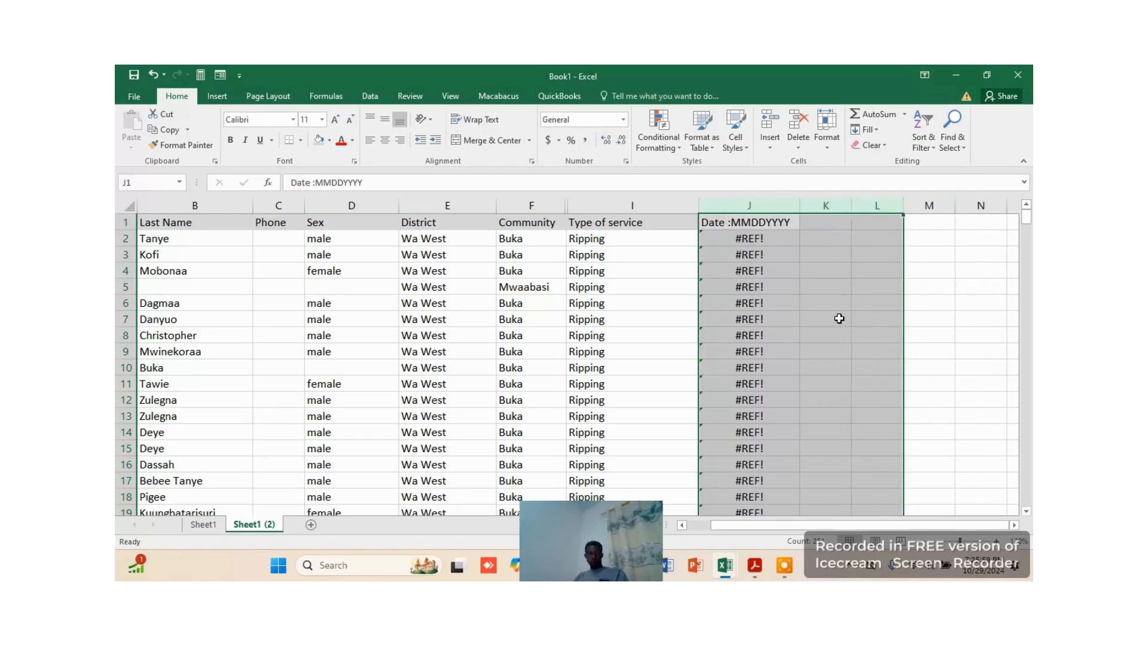
{"action": "key", "text": "ctrl+z"}
{"action": "left_click", "coordinate": [834, 271]}
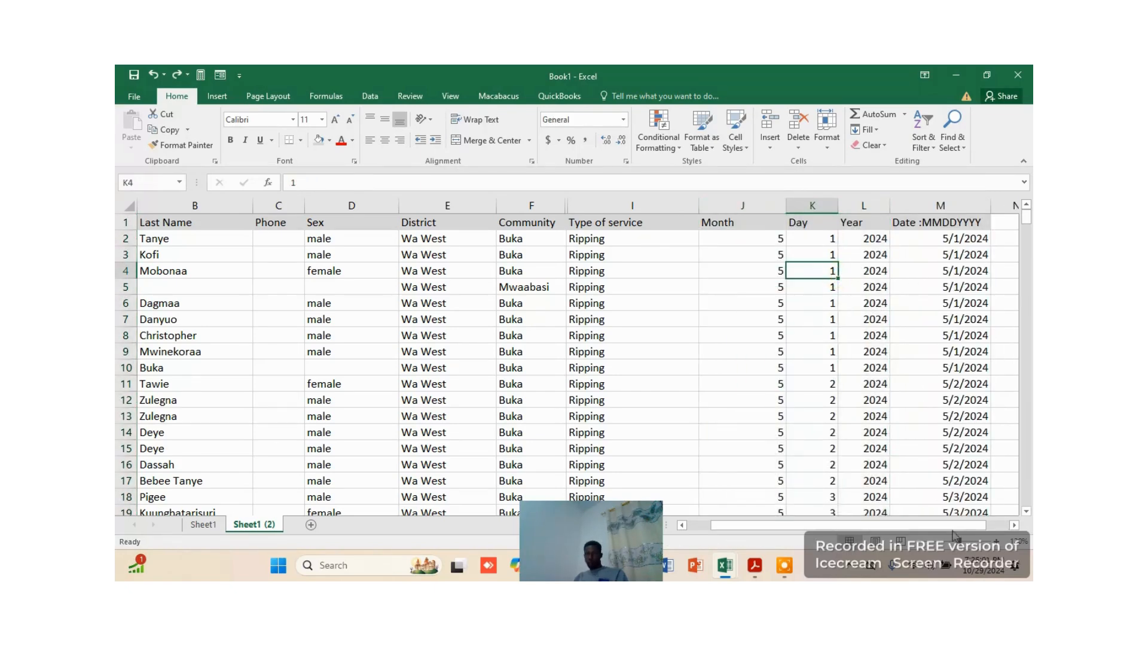
Copy the date formulas in M2:M251 and paste them as values only into column N starting at N2
{"action": "scroll", "coordinate": [877, 356], "scroll_direction": "right", "scroll_amount": 1}
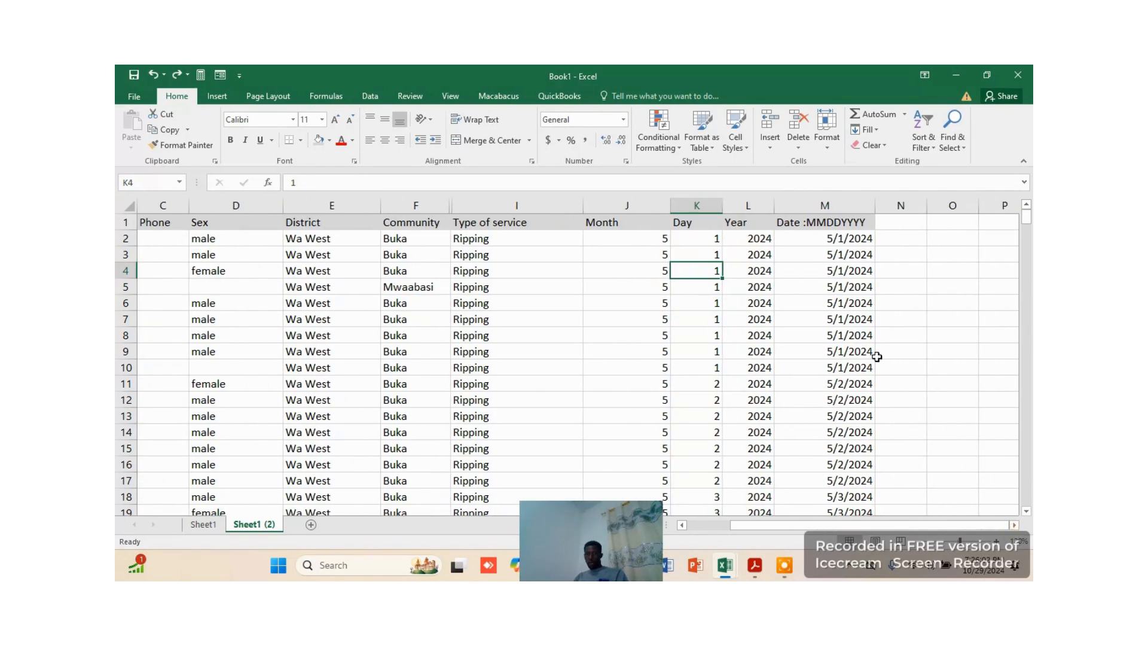
{"action": "left_click", "coordinate": [847, 238]}
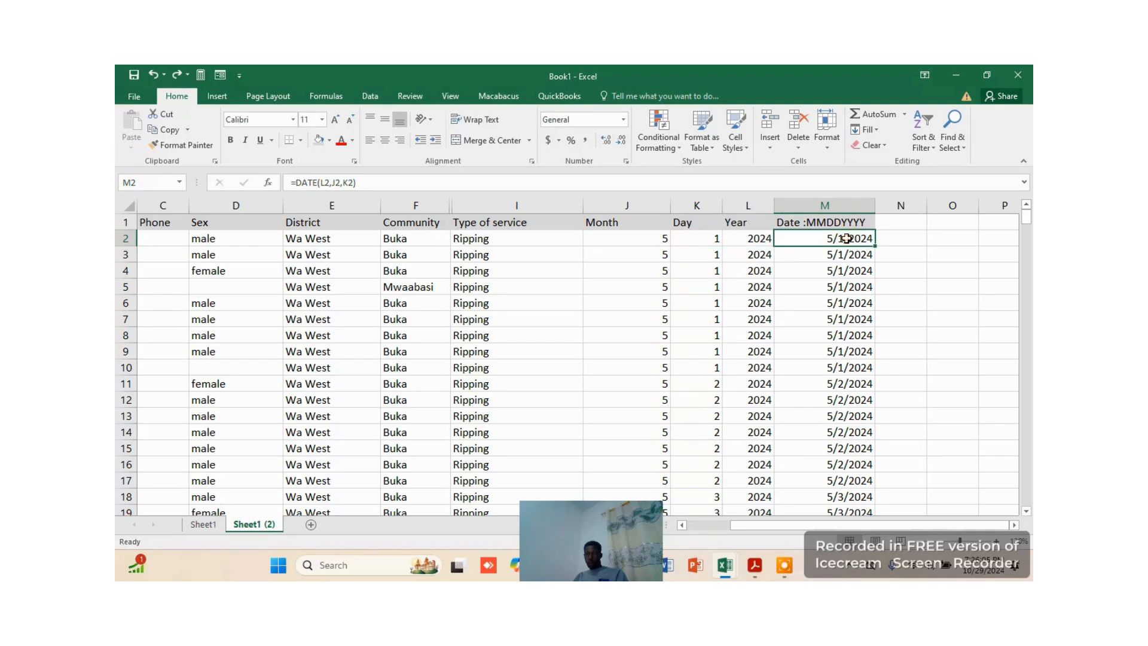
{"action": "left_click", "coordinate": [862, 253]}
{"action": "left_click_drag", "start_coordinate": [850, 238], "coordinate": [867, 464]}
{"action": "key", "text": "ctrl+c"}
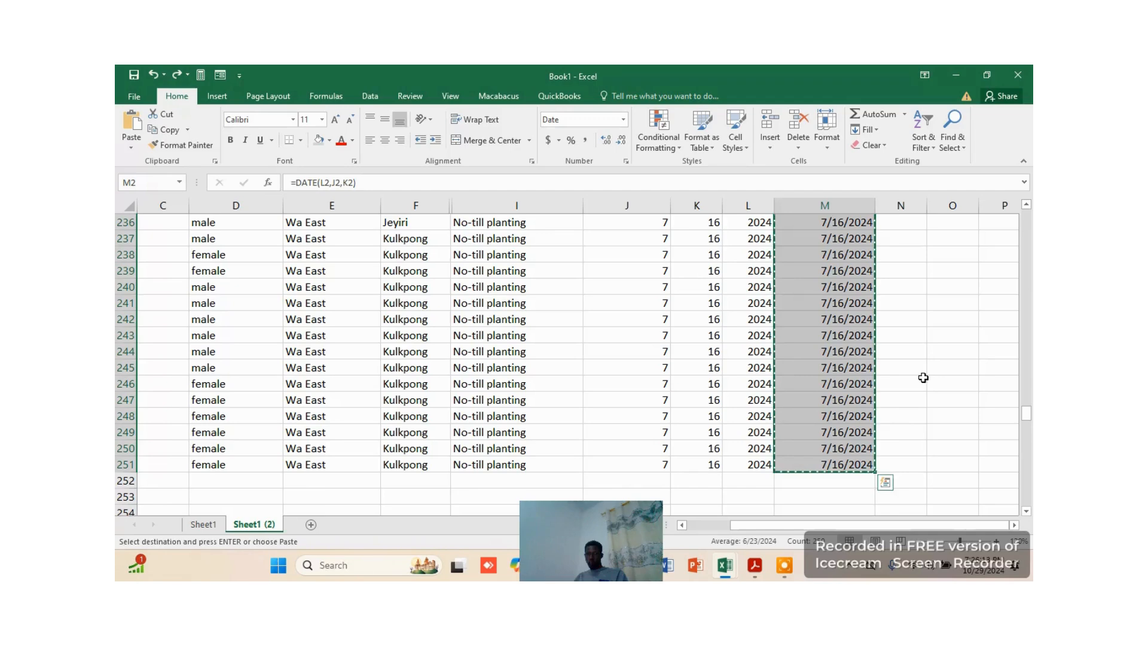
{"action": "scroll", "coordinate": [932, 322], "scroll_direction": "up", "scroll_amount": 20}
{"action": "scroll", "coordinate": [904, 240], "scroll_direction": "up", "scroll_amount": 20}
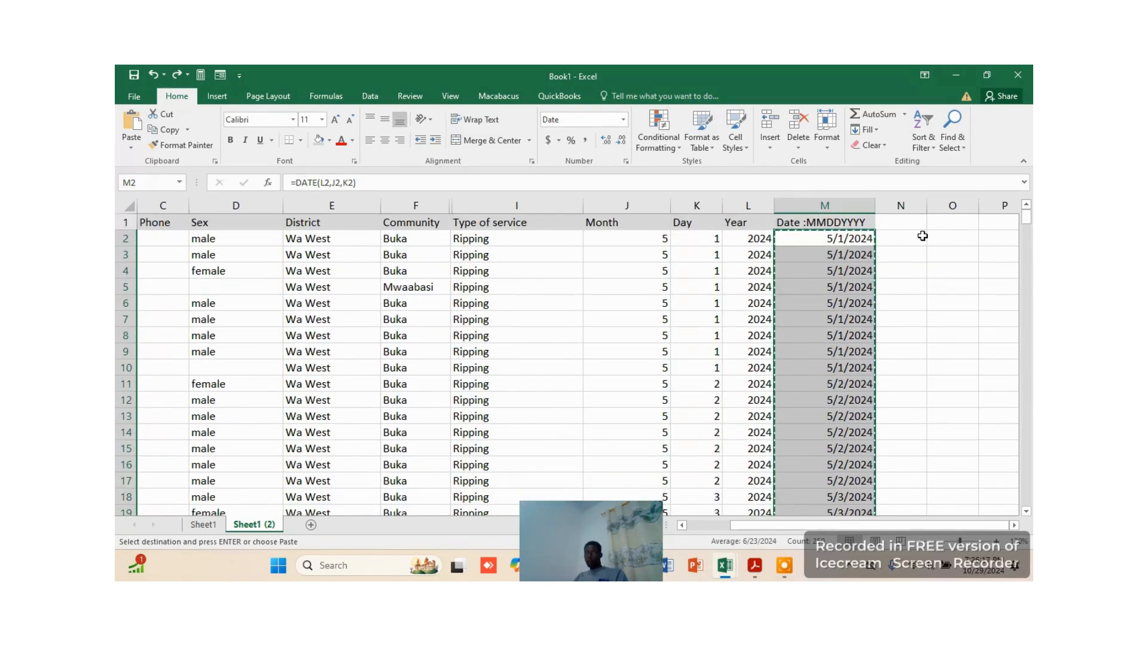
{"action": "left_click", "coordinate": [900, 239]}
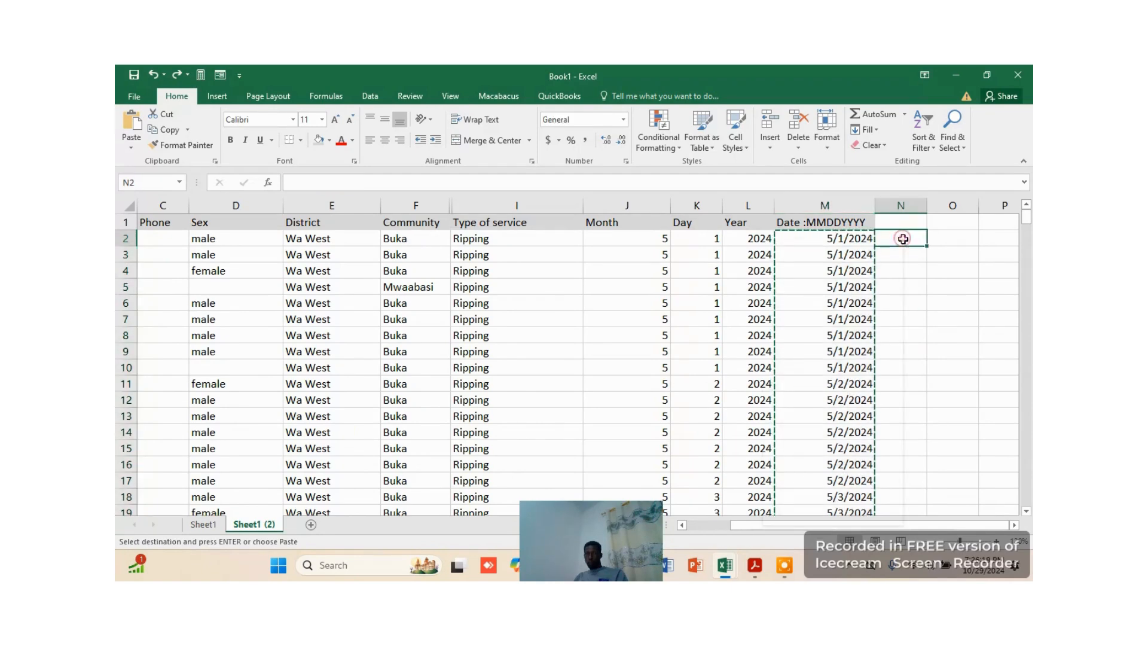
{"action": "right_click", "coordinate": [901, 238]}
{"action": "left_click", "coordinate": [831, 297]}
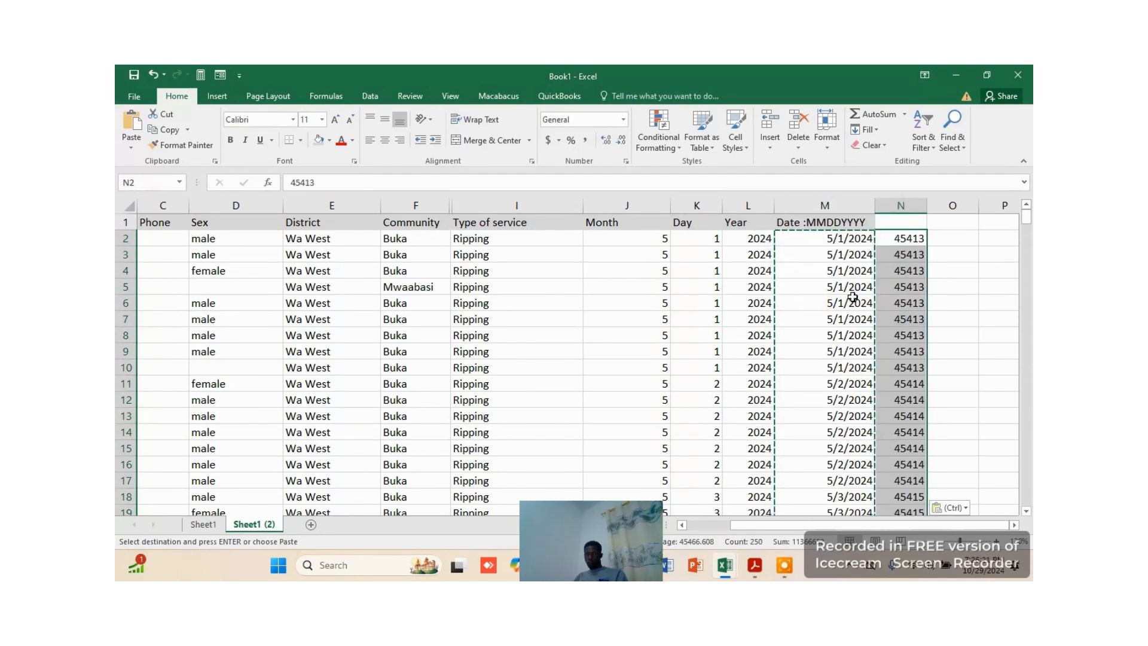
{"action": "left_click", "coordinate": [953, 271]}
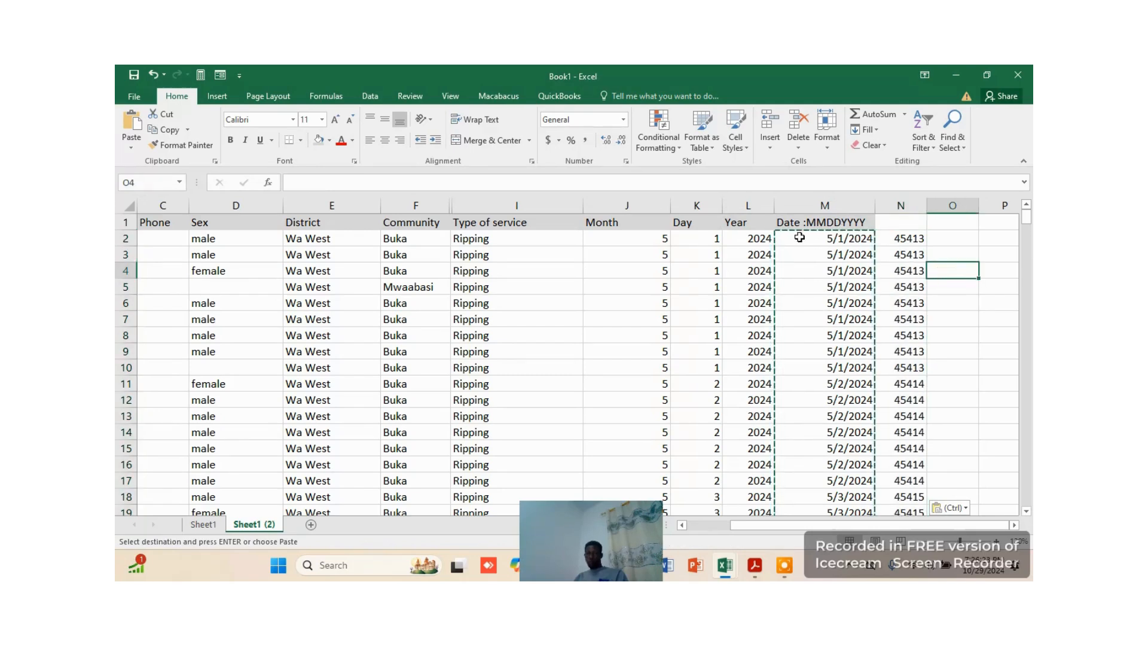
Delete the Month, Day, Year and formula date columns J to M
{"action": "left_click_drag", "start_coordinate": [627, 203], "coordinate": [830, 203]}
{"action": "right_click", "coordinate": [830, 204]}
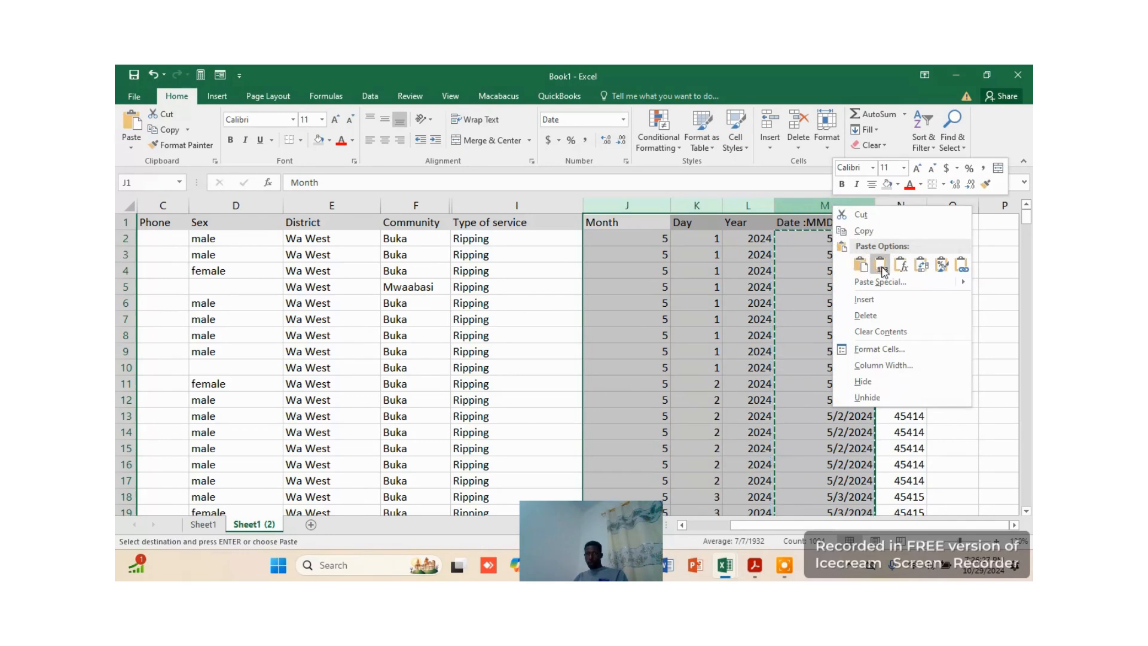
{"action": "left_click", "coordinate": [866, 315]}
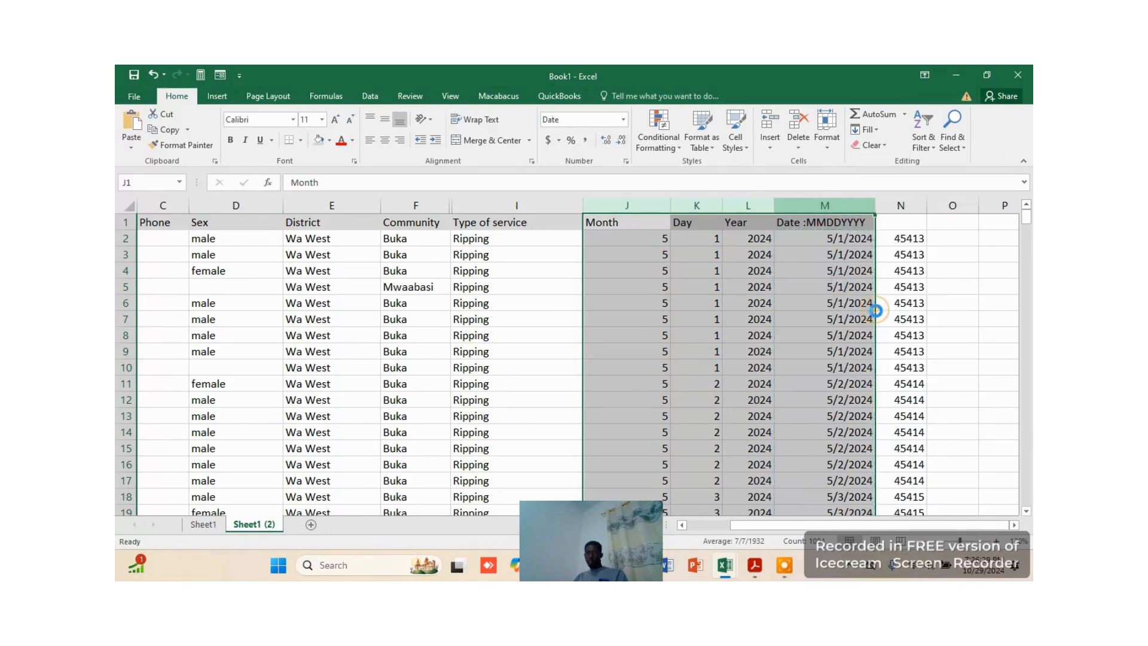
Enter the header "Date: MMDDYYYY" in J1 and widen column J to fit it
{"action": "left_click", "coordinate": [607, 221]}
{"action": "type", "text": "Date MM"}
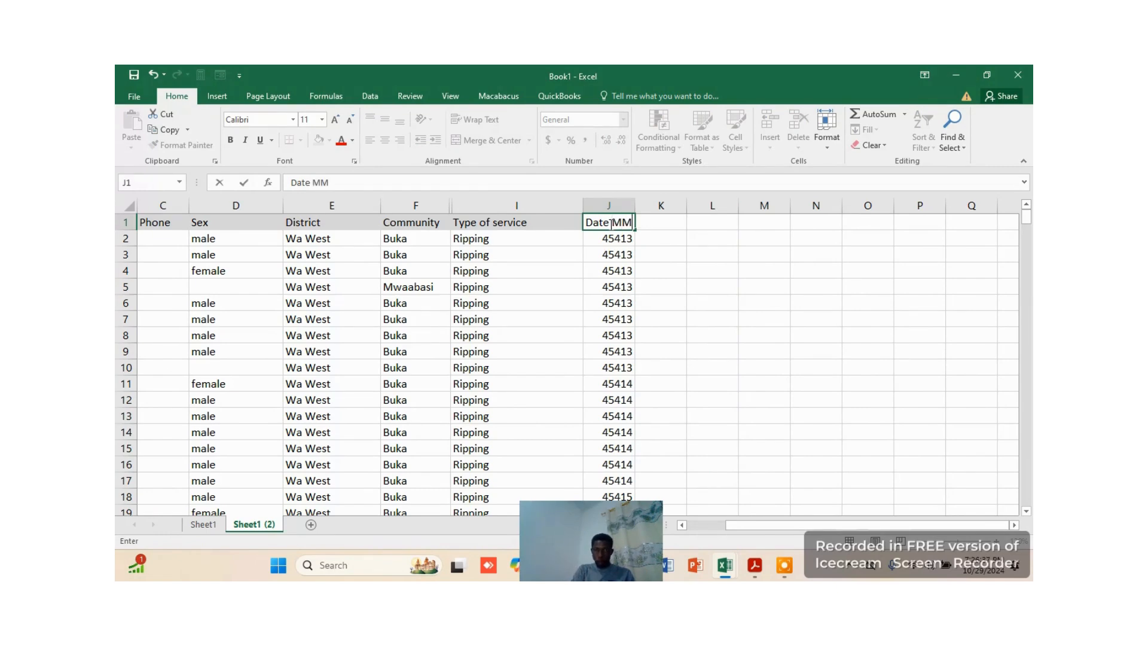
{"action": "type", "text": "DDYYYY"}
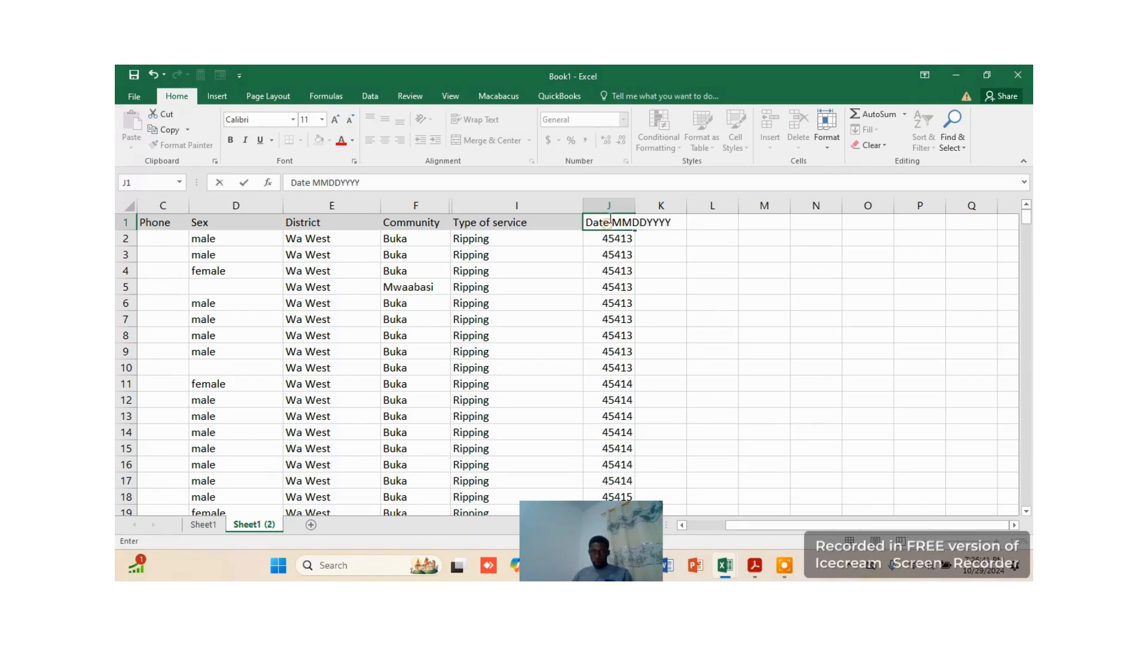
{"action": "left_click", "coordinate": [609, 223]}
{"action": "type", "text": ":"}
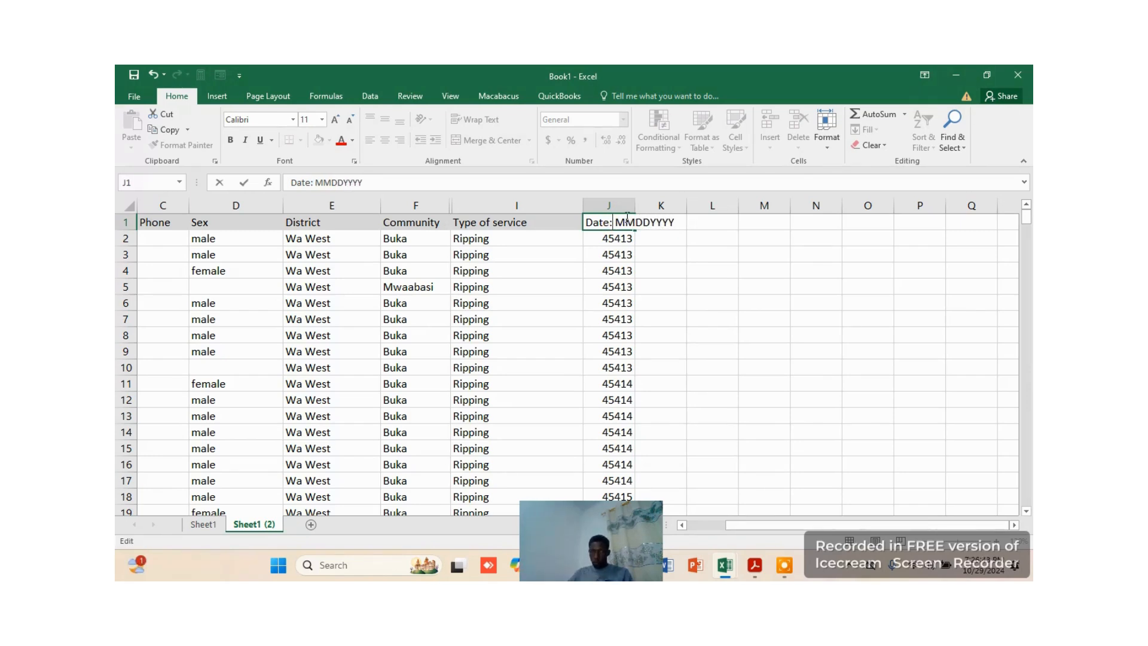
{"action": "left_click", "coordinate": [666, 251]}
{"action": "left_click", "coordinate": [721, 266]}
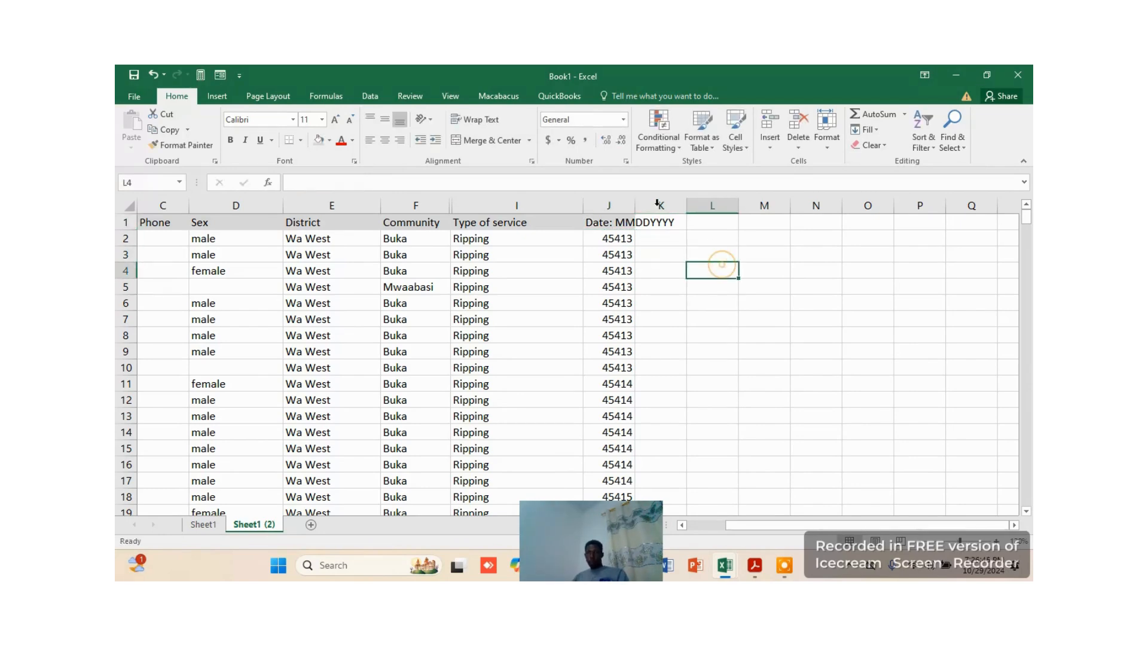
{"action": "left_click_drag", "start_coordinate": [635, 205], "coordinate": [725, 205]}
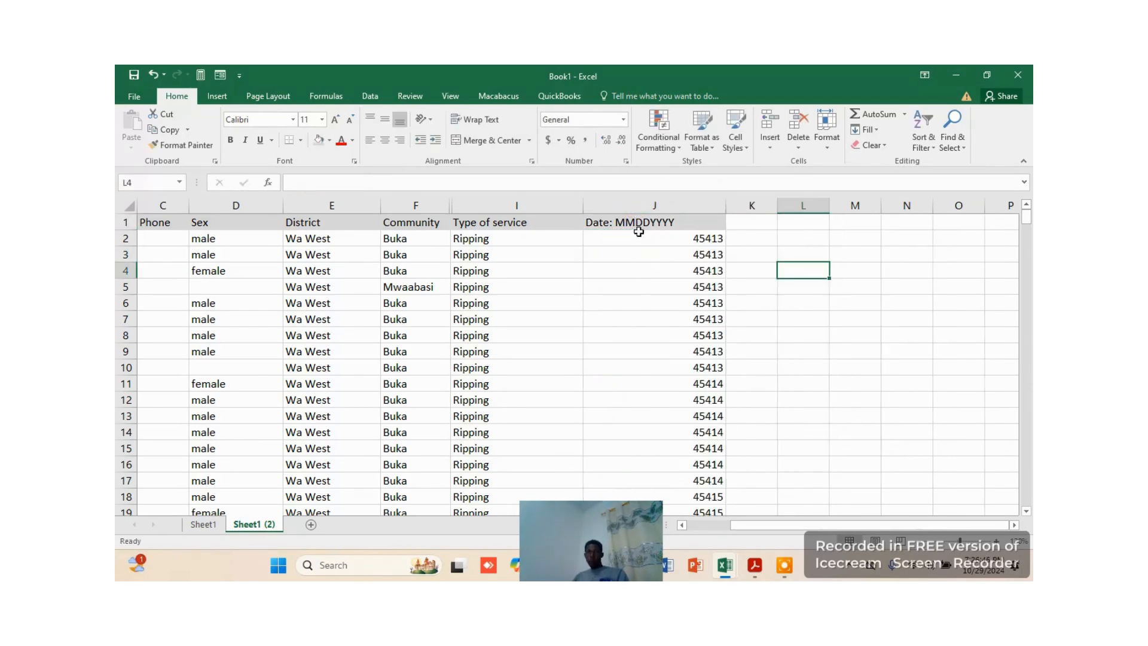
Examine the values in the Date column J from the header to row 251
{"action": "left_click", "coordinate": [699, 206]}
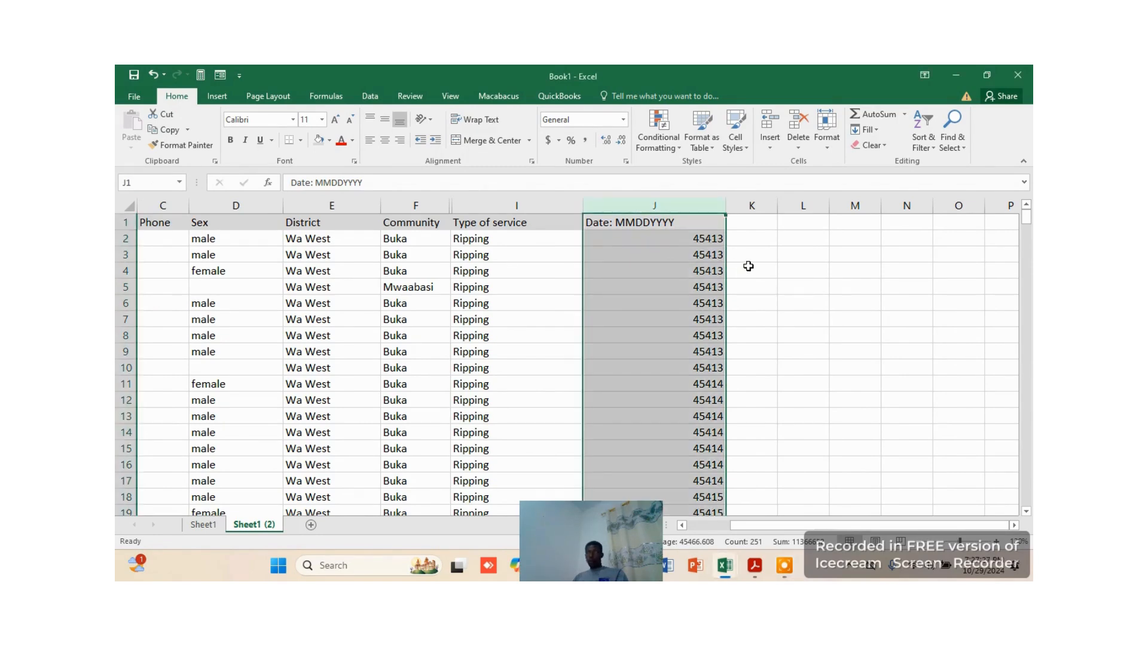
{"action": "scroll", "coordinate": [723, 261], "scroll_direction": "down", "scroll_amount": 2}
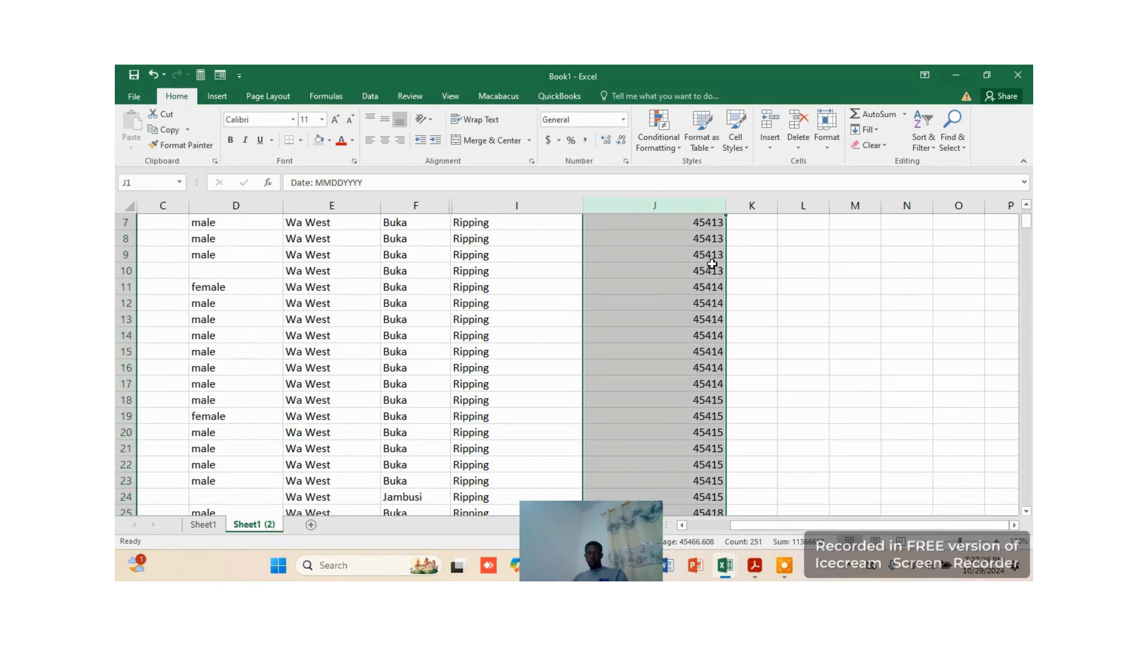
{"action": "scroll", "coordinate": [688, 263], "scroll_direction": "up", "scroll_amount": 2}
{"action": "left_click", "coordinate": [807, 254]}
{"action": "left_click", "coordinate": [680, 229]}
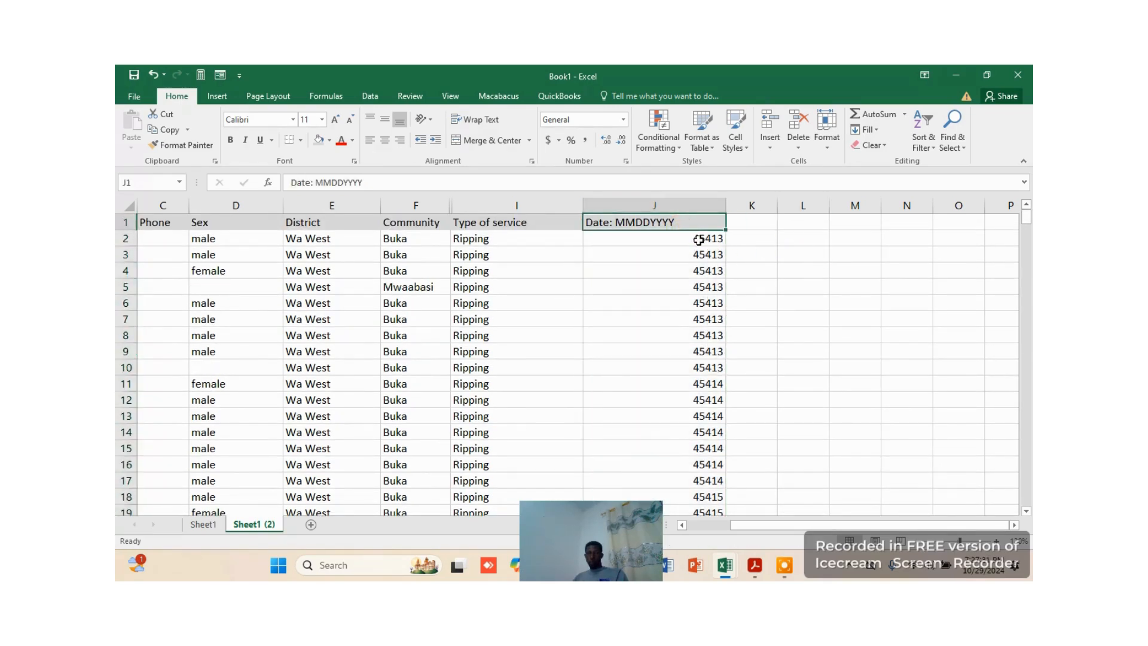
{"action": "left_click_drag", "start_coordinate": [695, 239], "coordinate": [637, 579]}
{"action": "left_click_drag", "start_coordinate": [636, 578], "coordinate": [698, 434]}
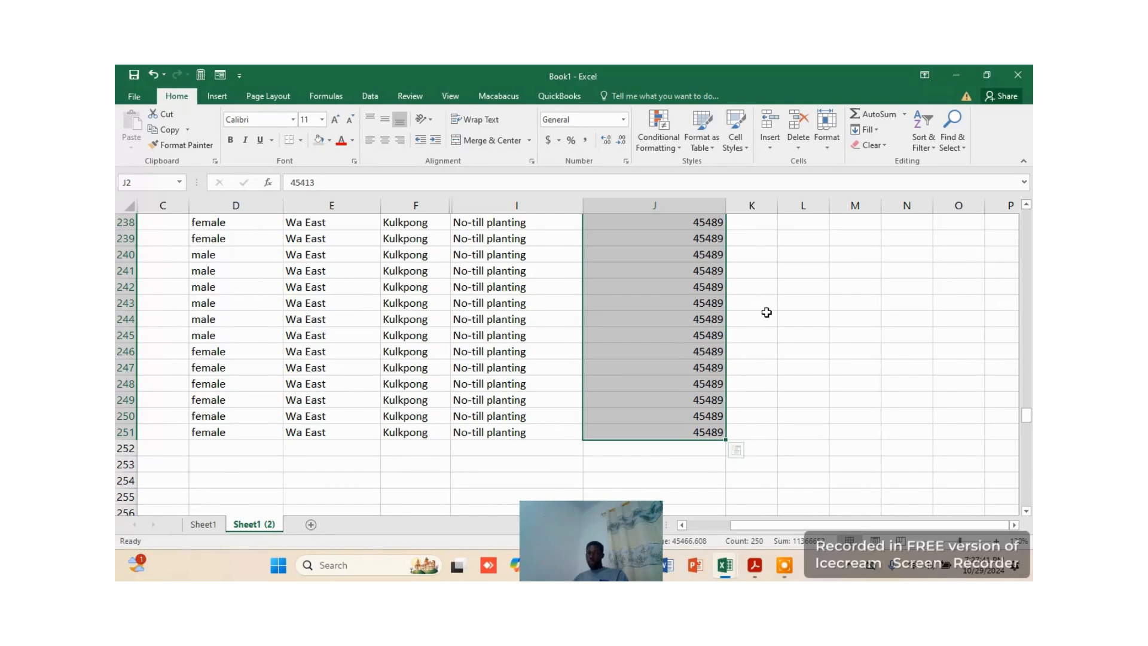
{"action": "scroll", "coordinate": [768, 315], "scroll_direction": "up", "scroll_amount": 2}
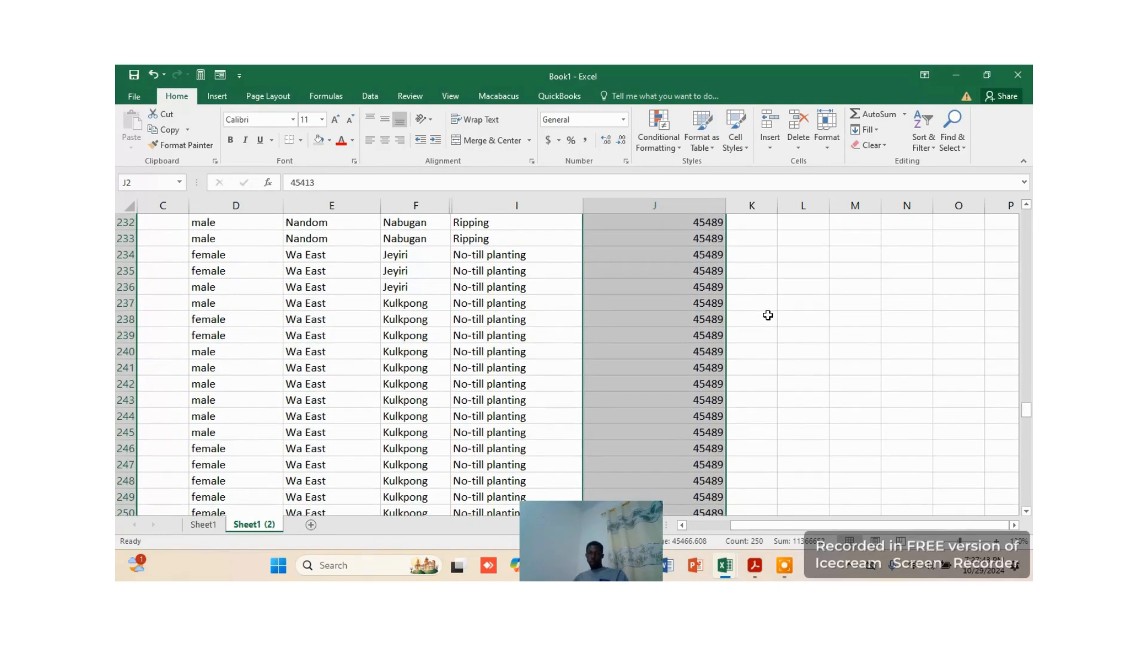
{"action": "scroll", "coordinate": [768, 314], "scroll_direction": "up", "scroll_amount": 20}
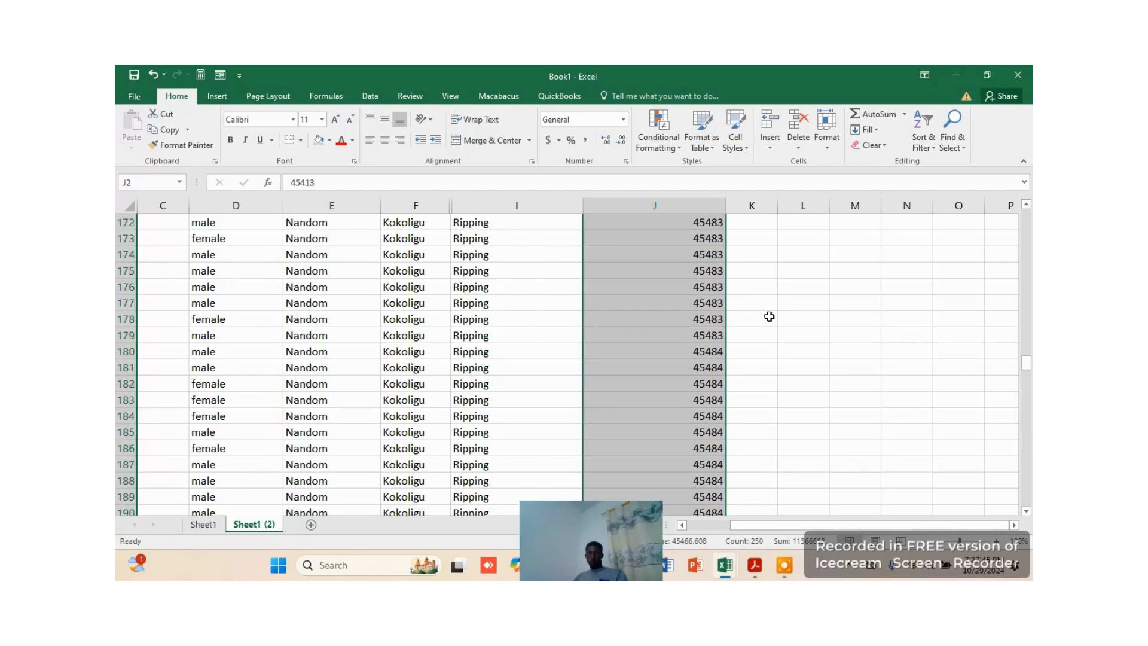
{"action": "scroll", "coordinate": [768, 316], "scroll_direction": "up", "scroll_amount": 7}
Undo the widening of column J, its header entry and the deletion of columns J to M
{"action": "key", "text": "ctrl+z"}
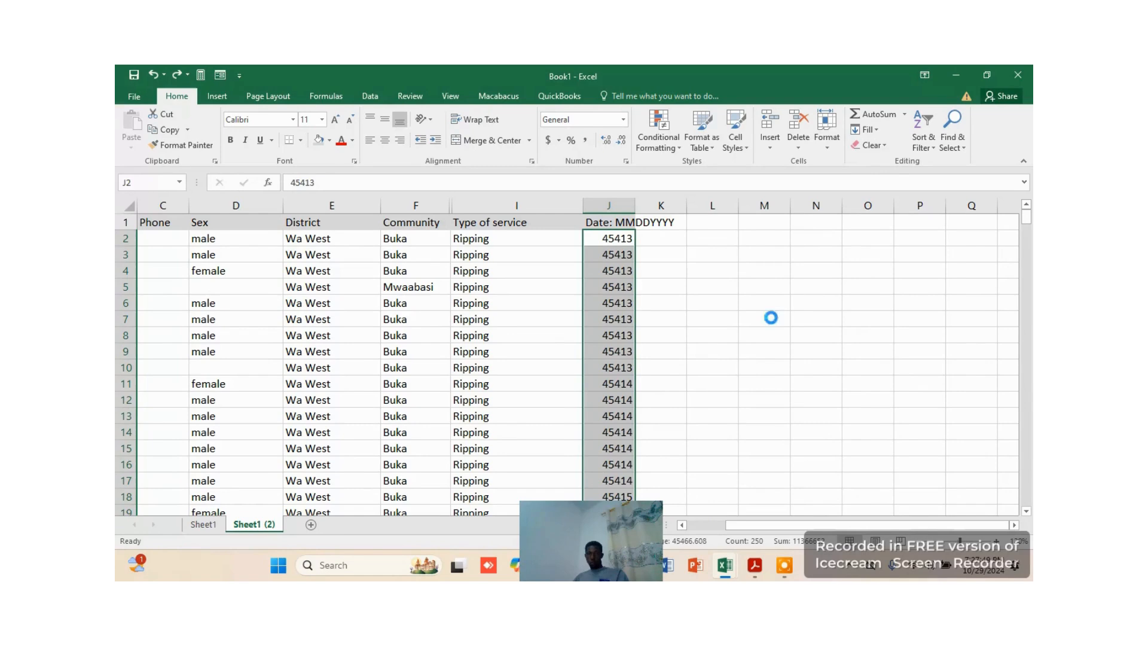
{"action": "key", "text": "ctrl+z"}
{"action": "key", "text": "ctrl+z"}
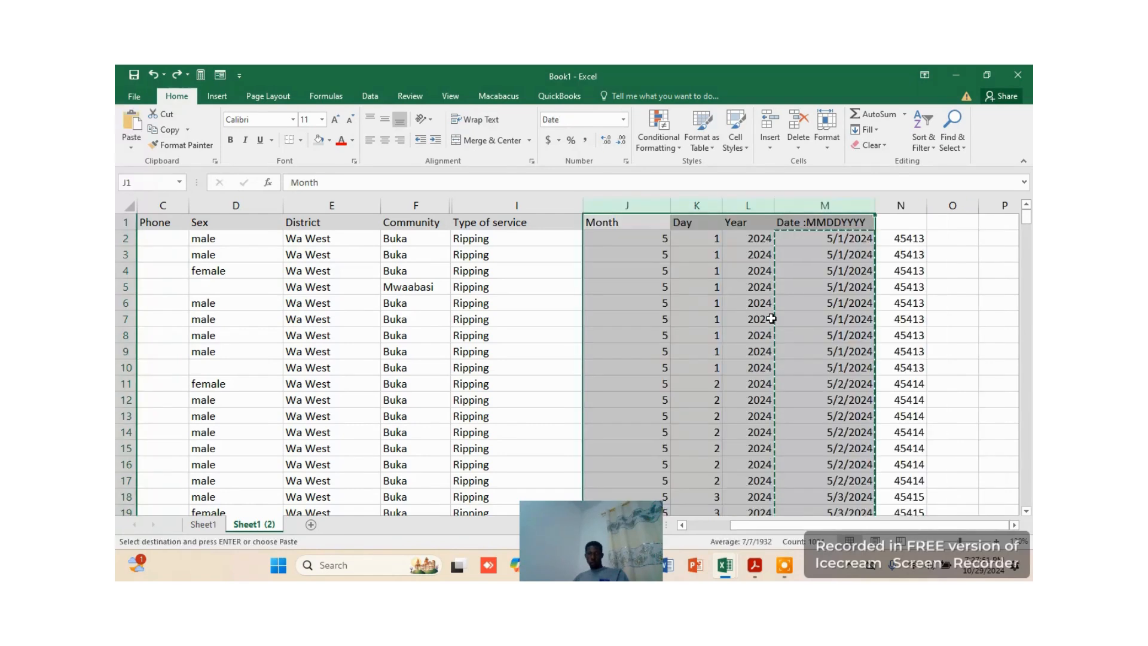
Hide the Month, Day and Year columns J to L
{"action": "left_click", "coordinate": [859, 266]}
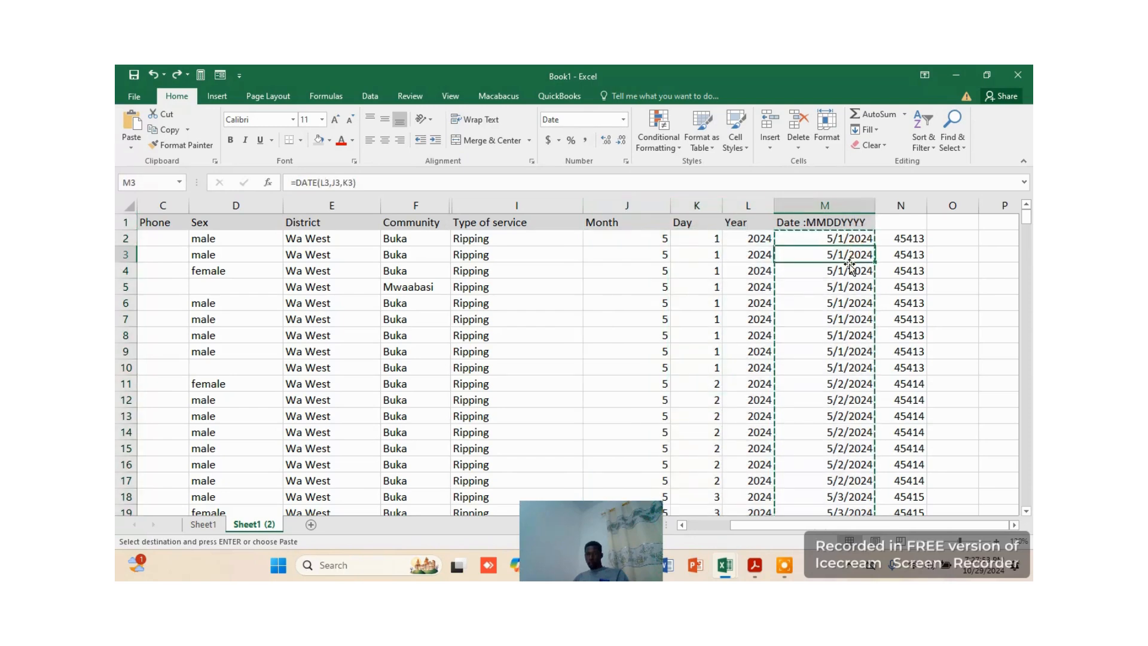
{"action": "left_click_drag", "start_coordinate": [660, 206], "coordinate": [697, 206]}
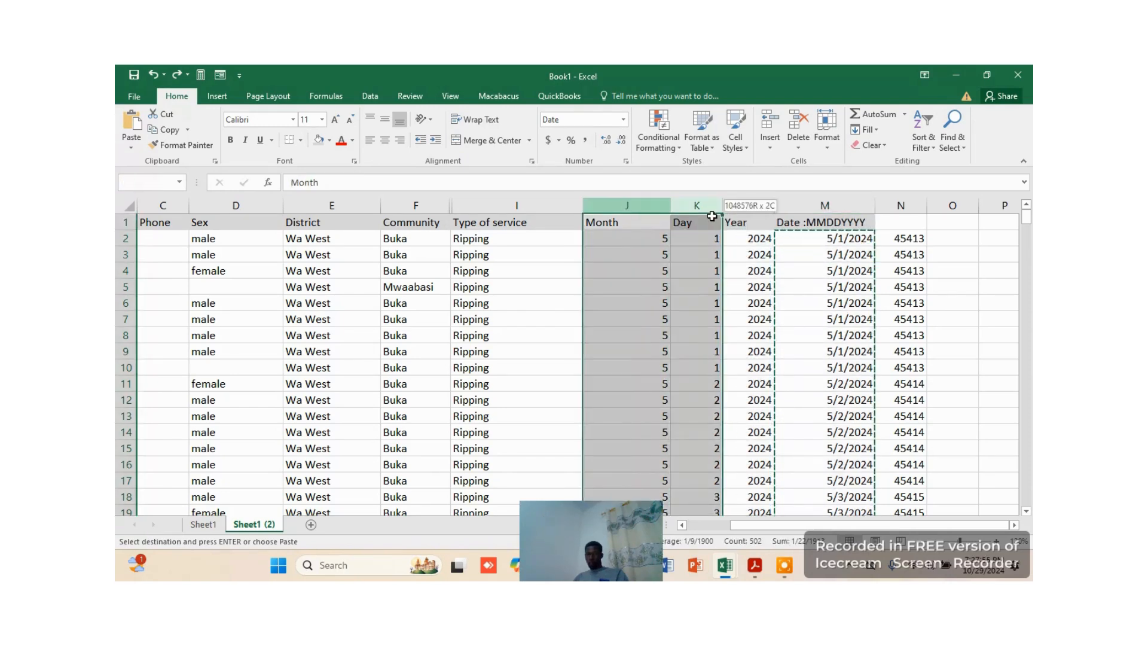
{"action": "left_click", "coordinate": [767, 255]}
{"action": "left_click", "coordinate": [756, 238]}
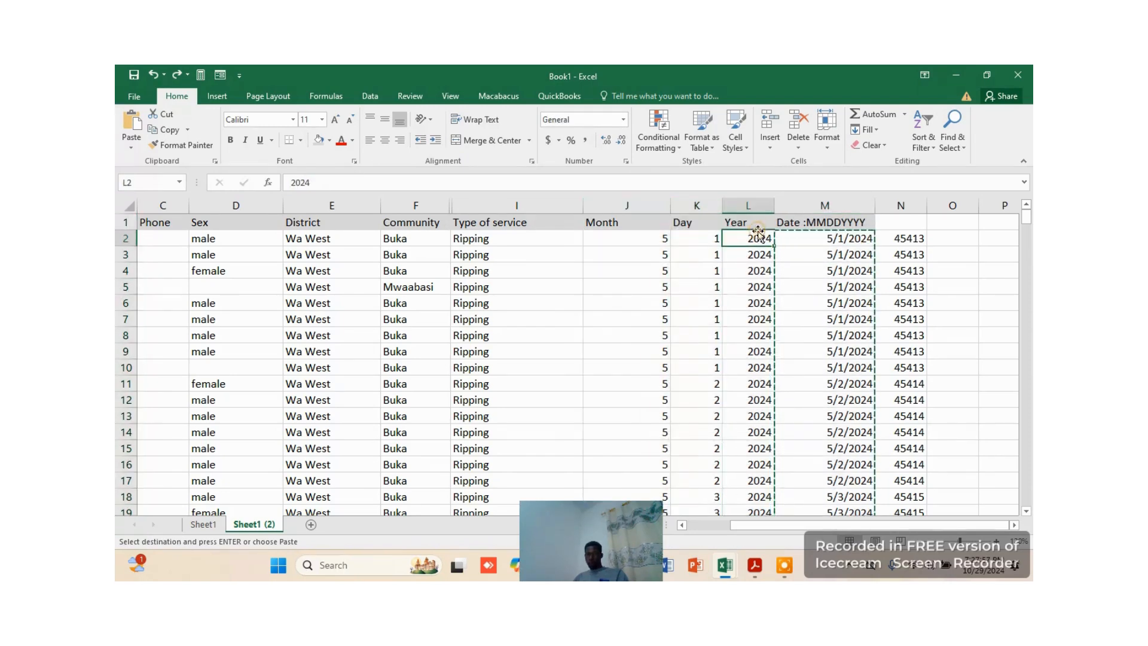
{"action": "left_click_drag", "start_coordinate": [755, 203], "coordinate": [627, 205]}
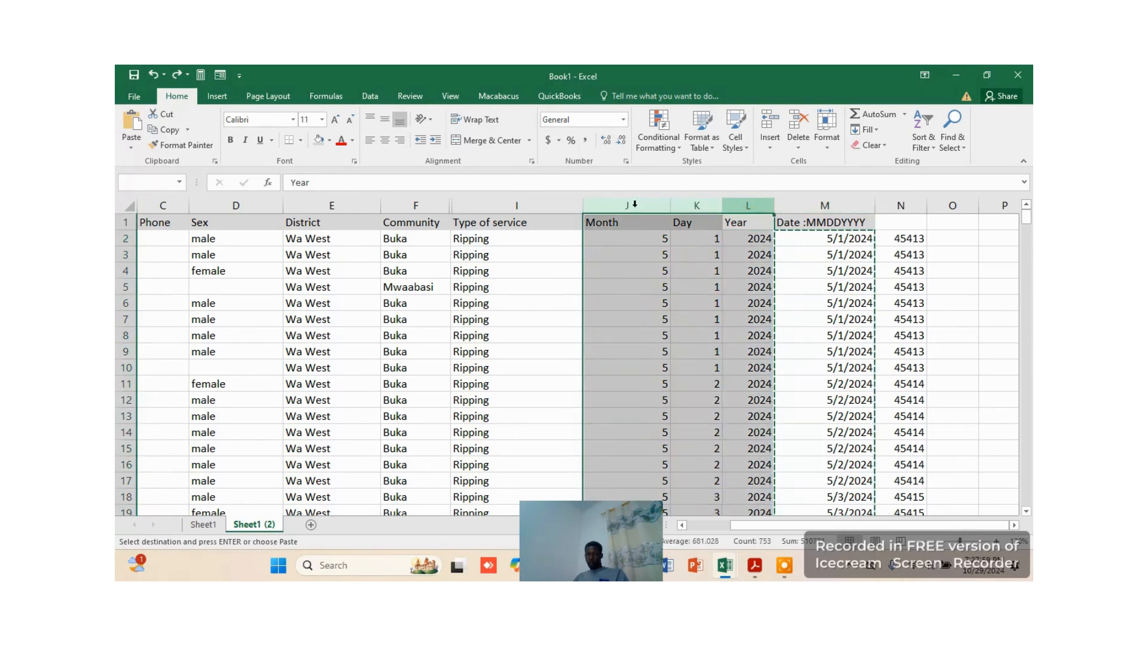
{"action": "right_click", "coordinate": [642, 205]}
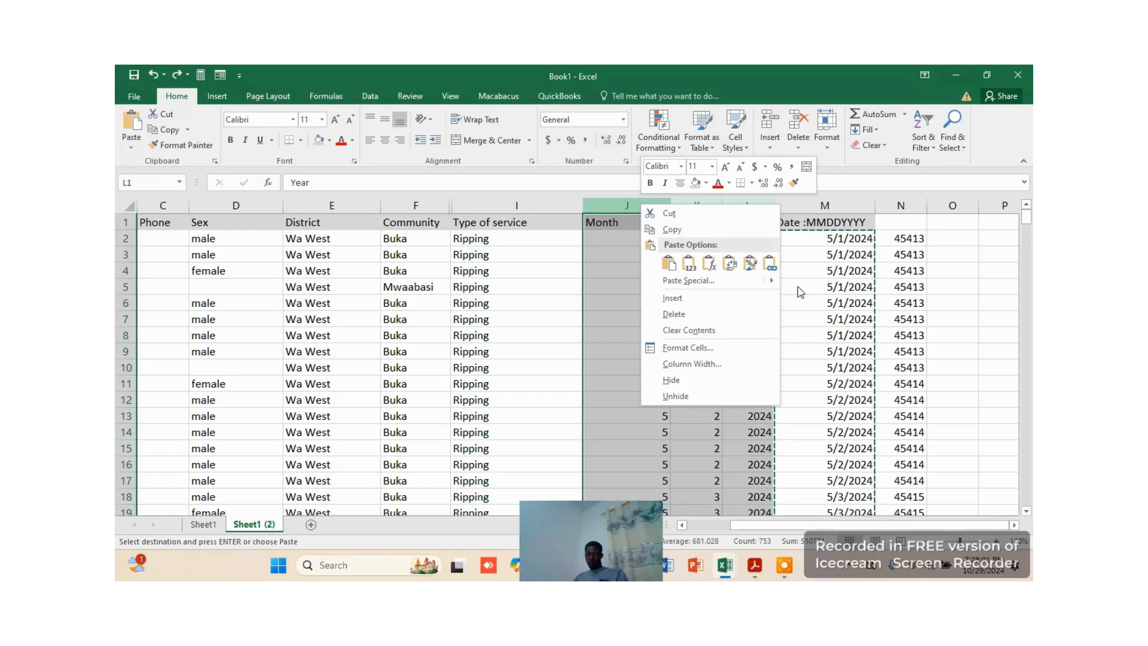
{"action": "left_click", "coordinate": [686, 380]}
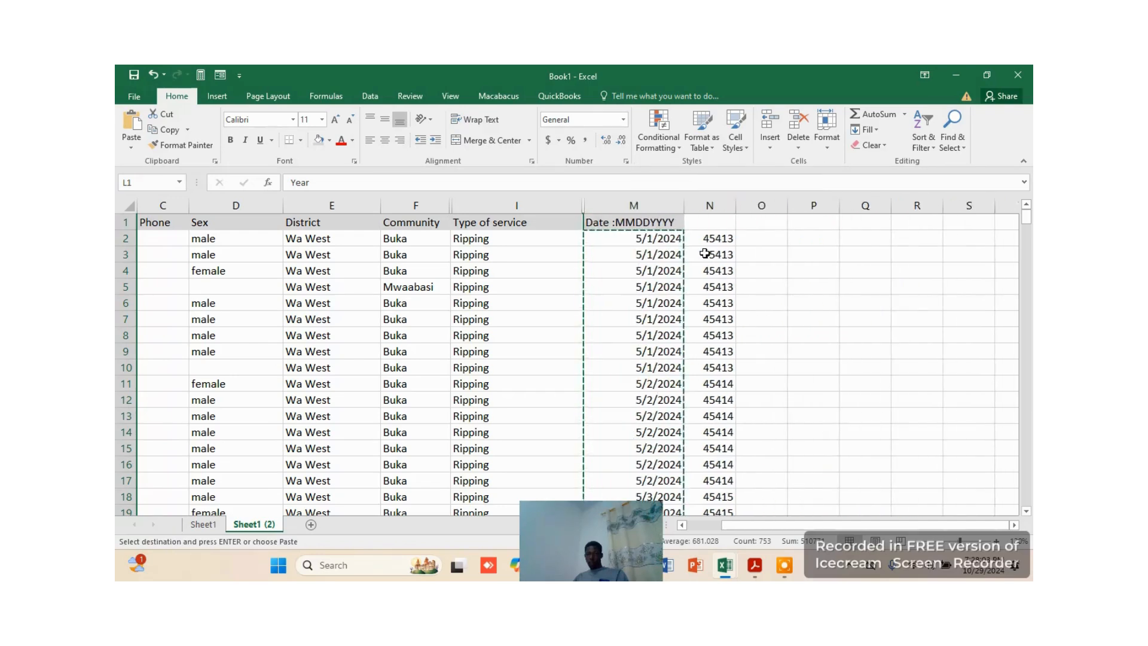
Format the pasted date values in column N as Short Date
{"action": "left_click", "coordinate": [715, 206]}
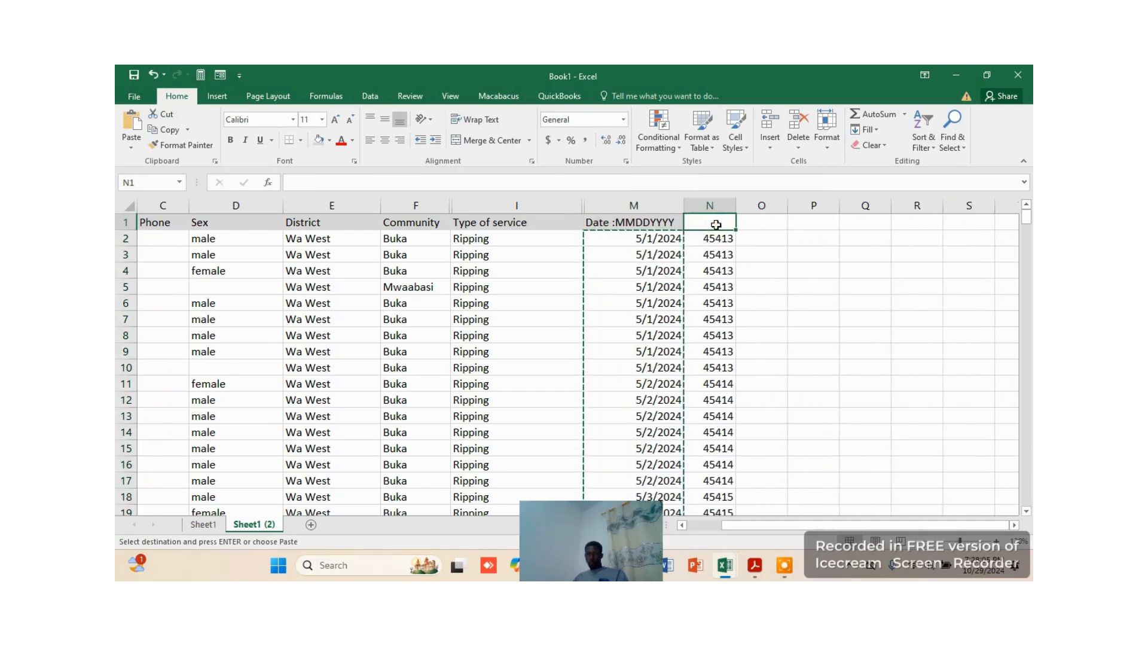
{"action": "right_click", "coordinate": [720, 208]}
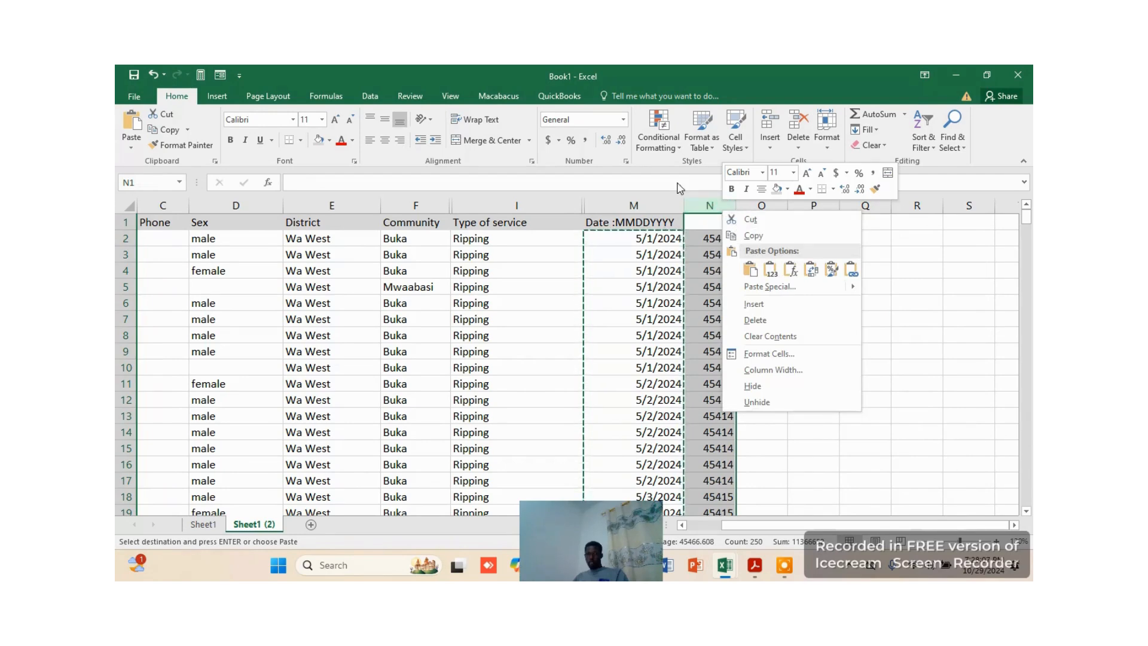
{"action": "left_click", "coordinate": [621, 120]}
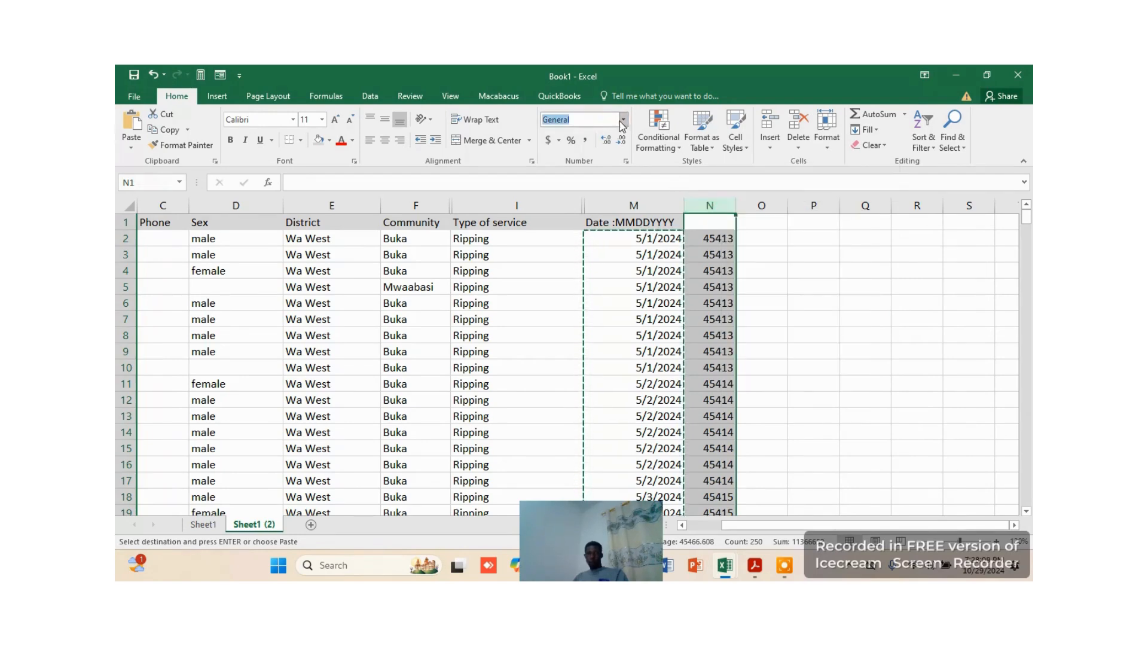
{"action": "left_click", "coordinate": [624, 121]}
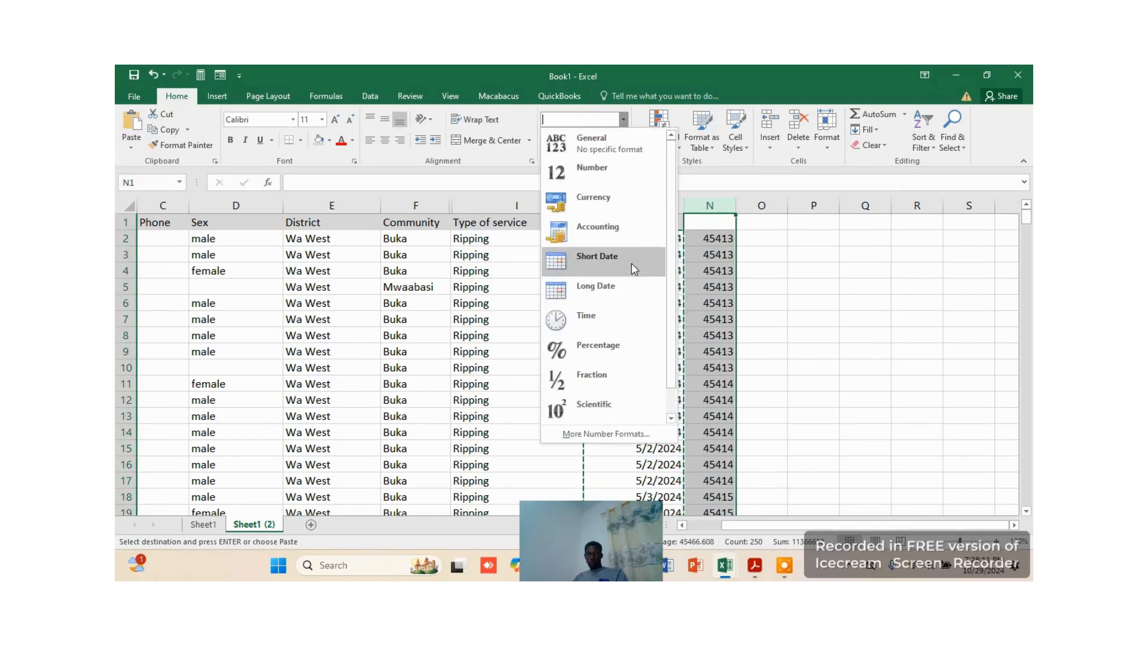
{"action": "left_click", "coordinate": [589, 261]}
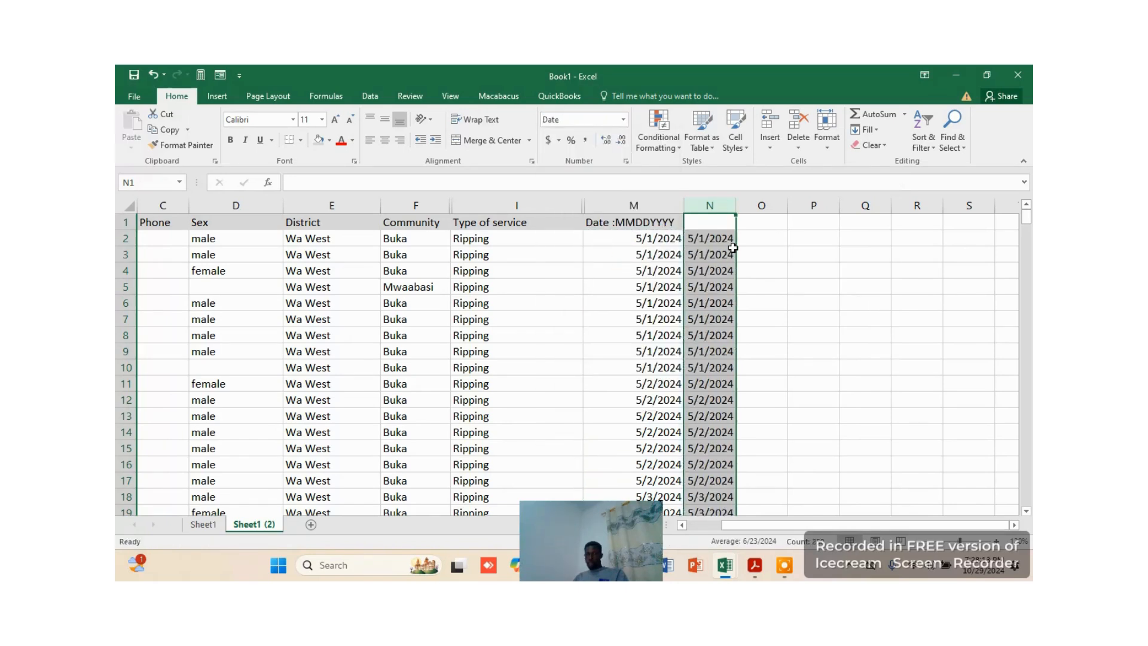
Unhide the Month, Day and Year columns between columns I and M
{"action": "left_click", "coordinate": [655, 269]}
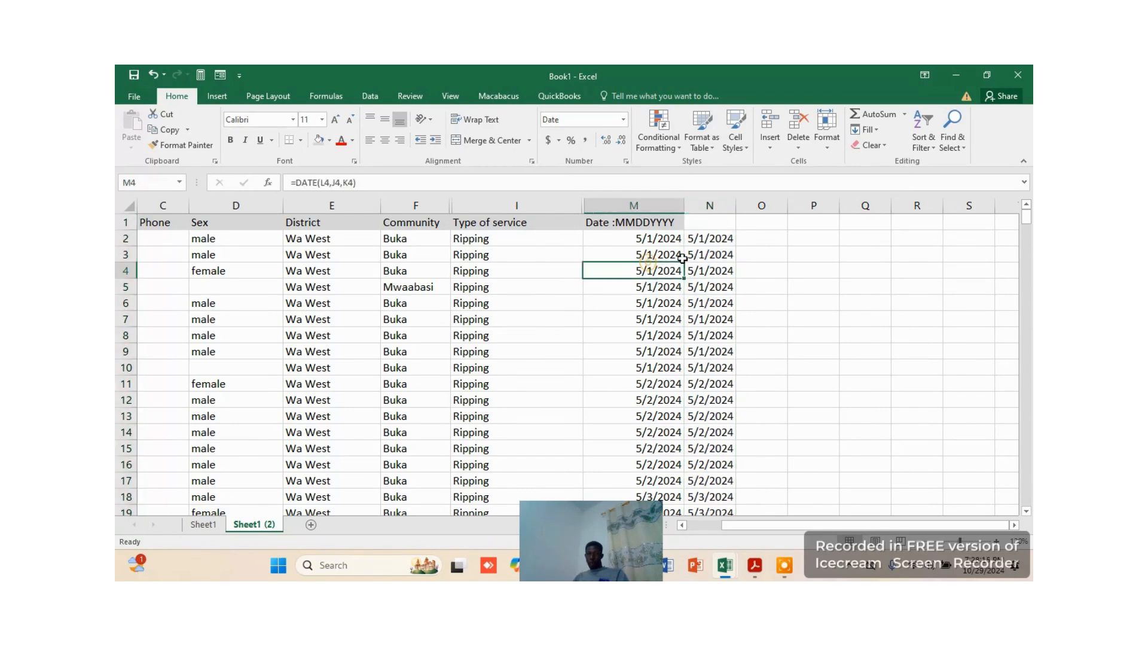
{"action": "left_click", "coordinate": [651, 222]}
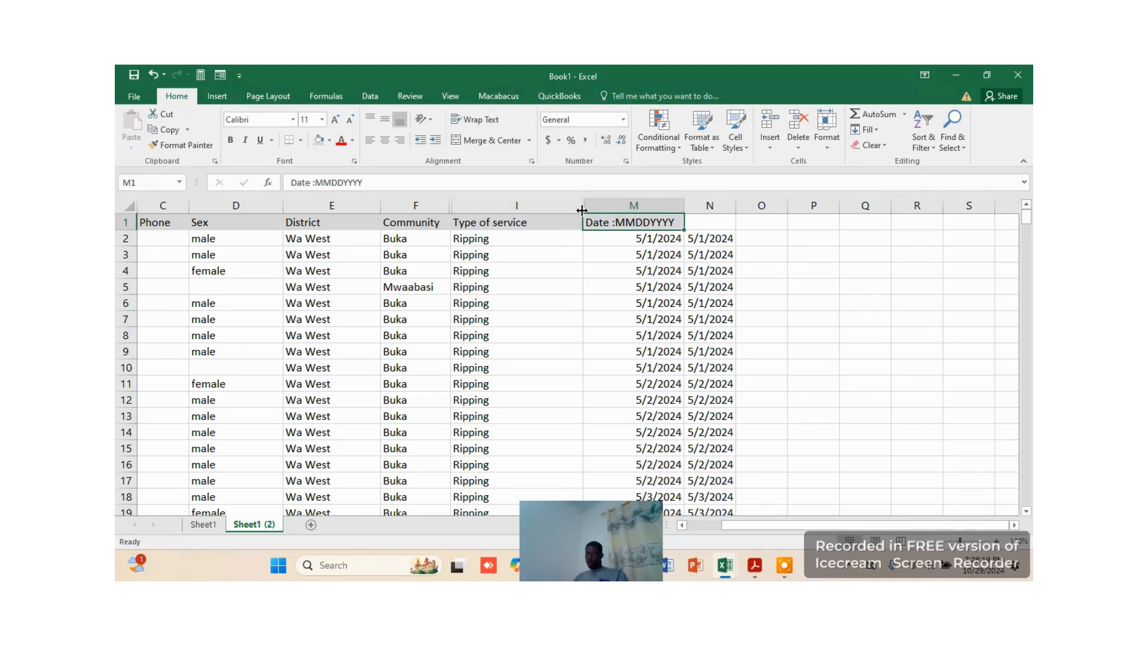
{"action": "left_click_drag", "start_coordinate": [577, 206], "coordinate": [596, 205]}
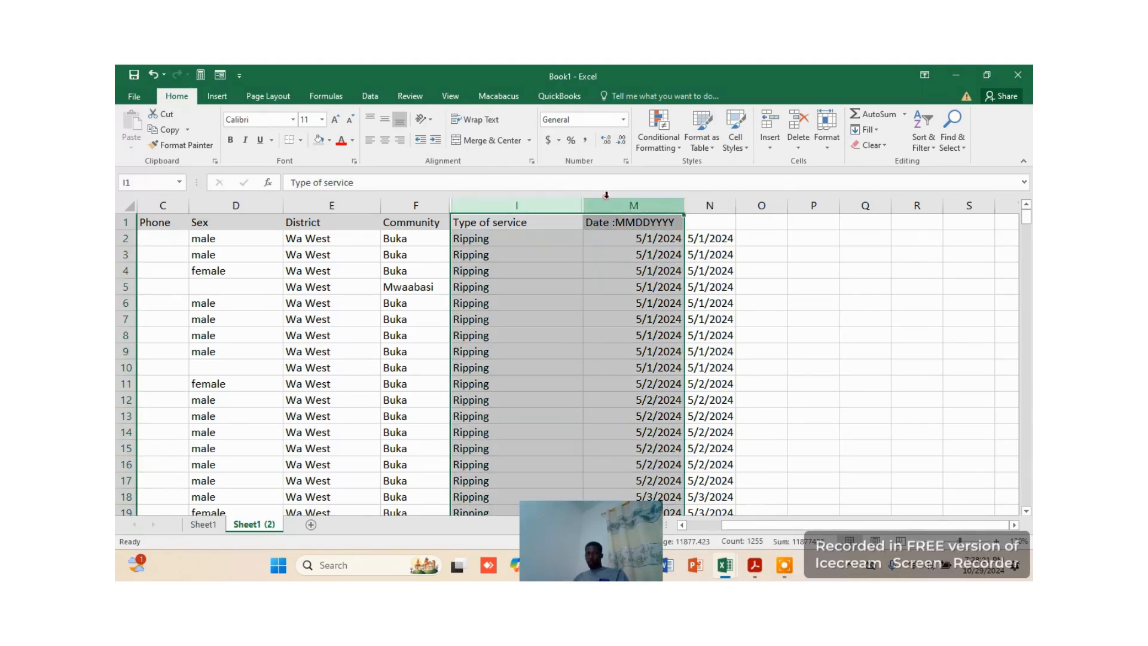
{"action": "right_click", "coordinate": [608, 201]}
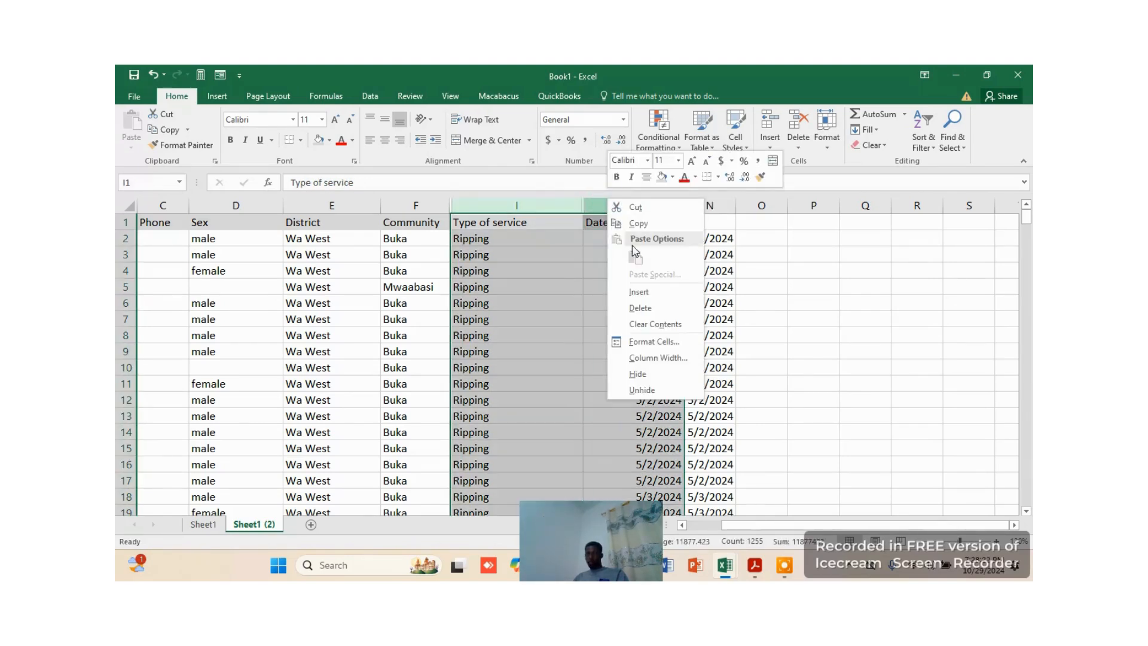
{"action": "left_click", "coordinate": [655, 390]}
{"action": "left_click", "coordinate": [711, 288]}
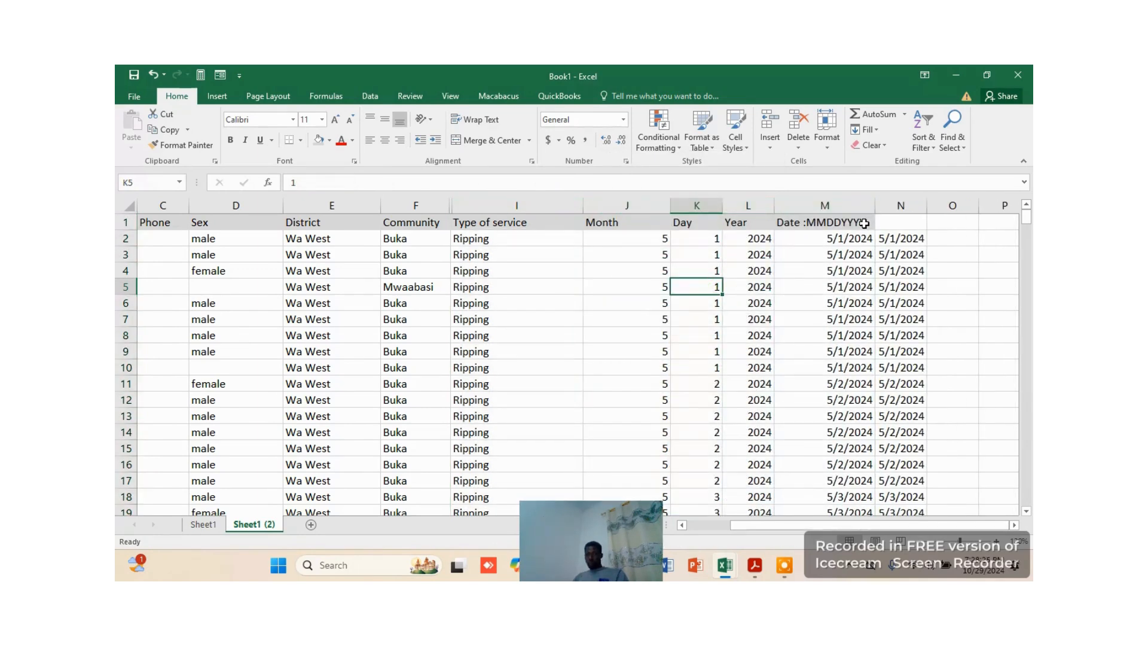
{"action": "left_click", "coordinate": [678, 241]}
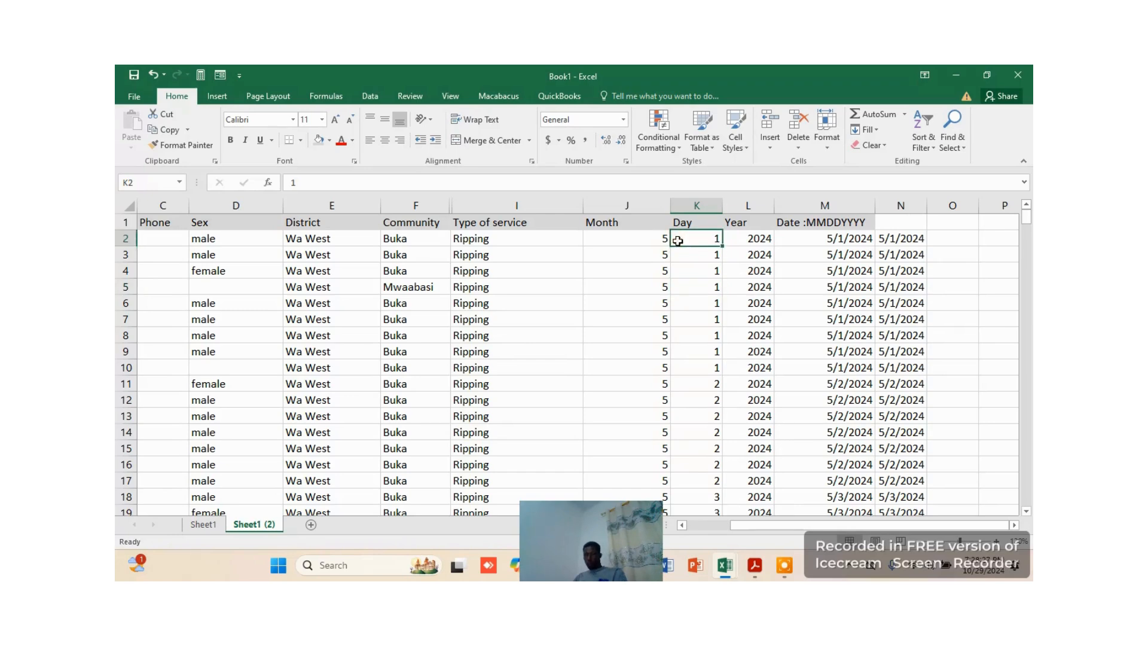
{"action": "key", "text": "Delete"}
{"action": "key", "text": "ctrl+z"}
{"action": "left_click_drag", "start_coordinate": [637, 205], "coordinate": [697, 205]}
Copy the header "Date :MMDDYYYY" from M1 into N1 above the pasted date values
{"action": "left_click", "coordinate": [835, 222]}
{"action": "key", "text": "ctrl+c"}
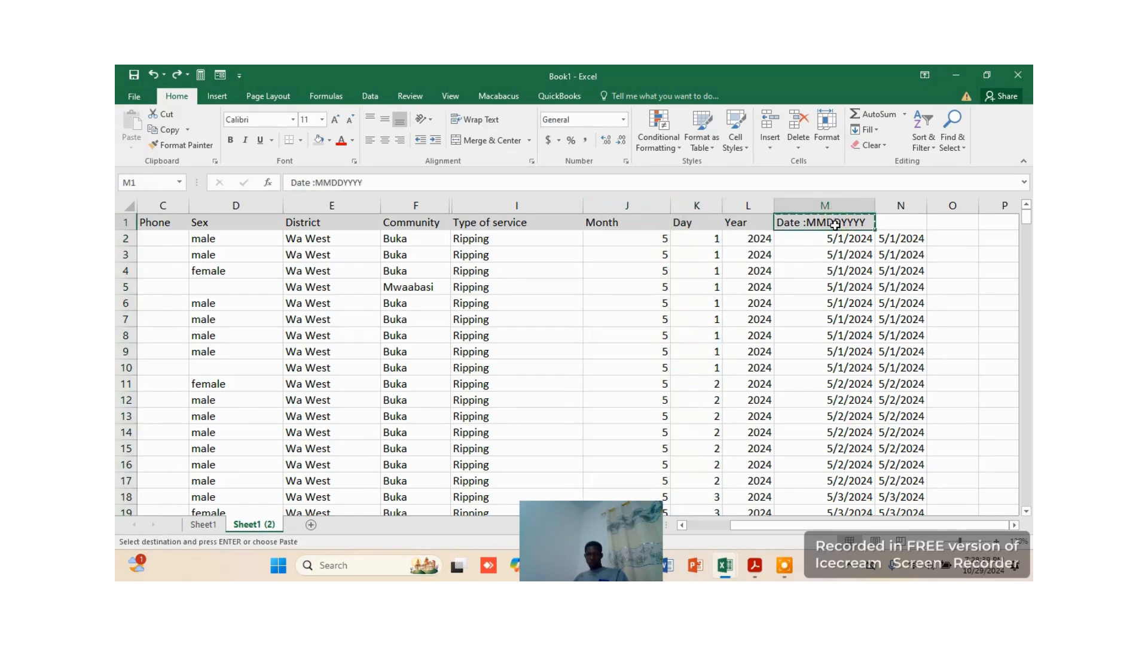
{"action": "left_click", "coordinate": [899, 223]}
{"action": "key", "text": "ctrl+v"}
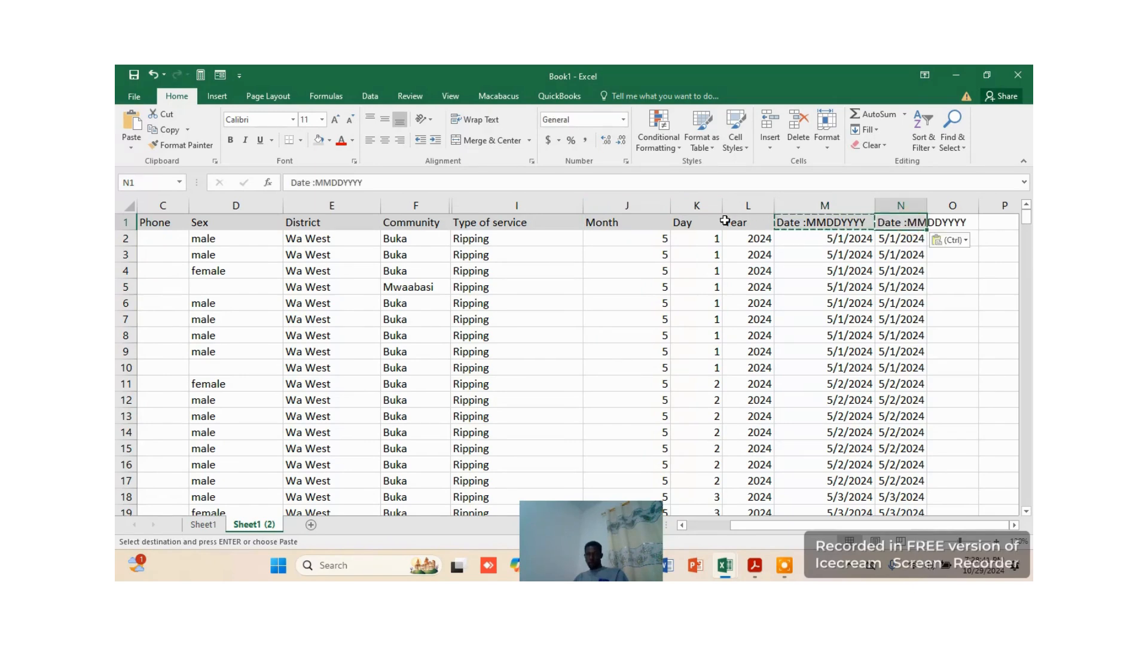
Delete the Month, Day, Year and formula date columns J to M, and widen the remaining date column to fit its header
{"action": "left_click_drag", "start_coordinate": [635, 205], "coordinate": [820, 201]}
{"action": "right_click", "coordinate": [820, 203]}
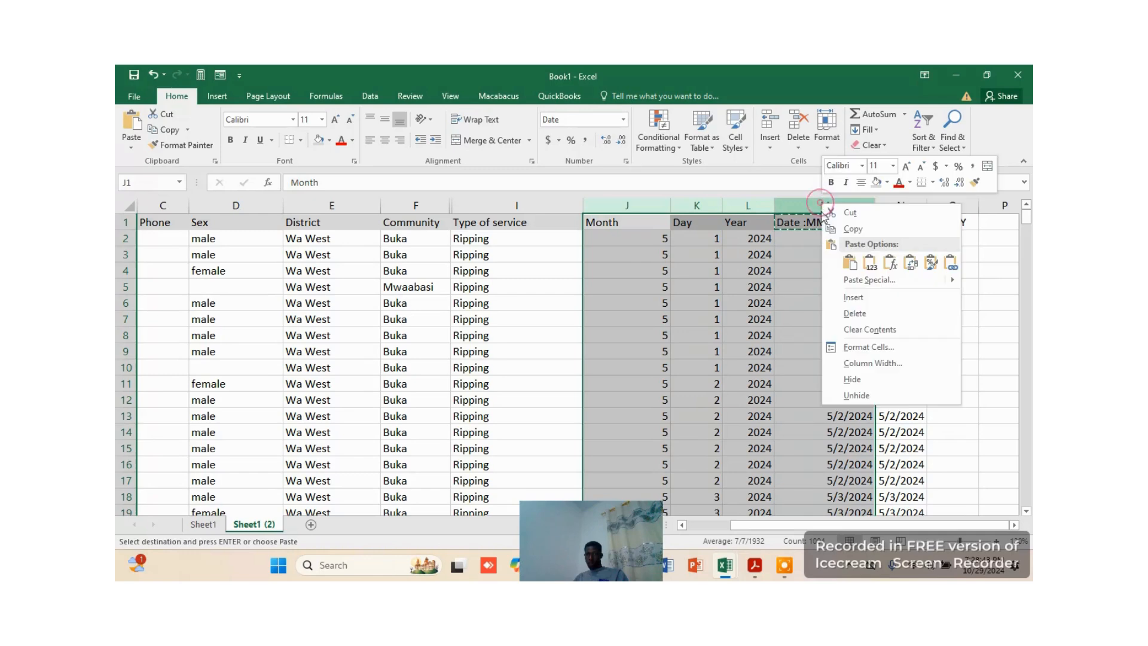
{"action": "left_click", "coordinate": [884, 317]}
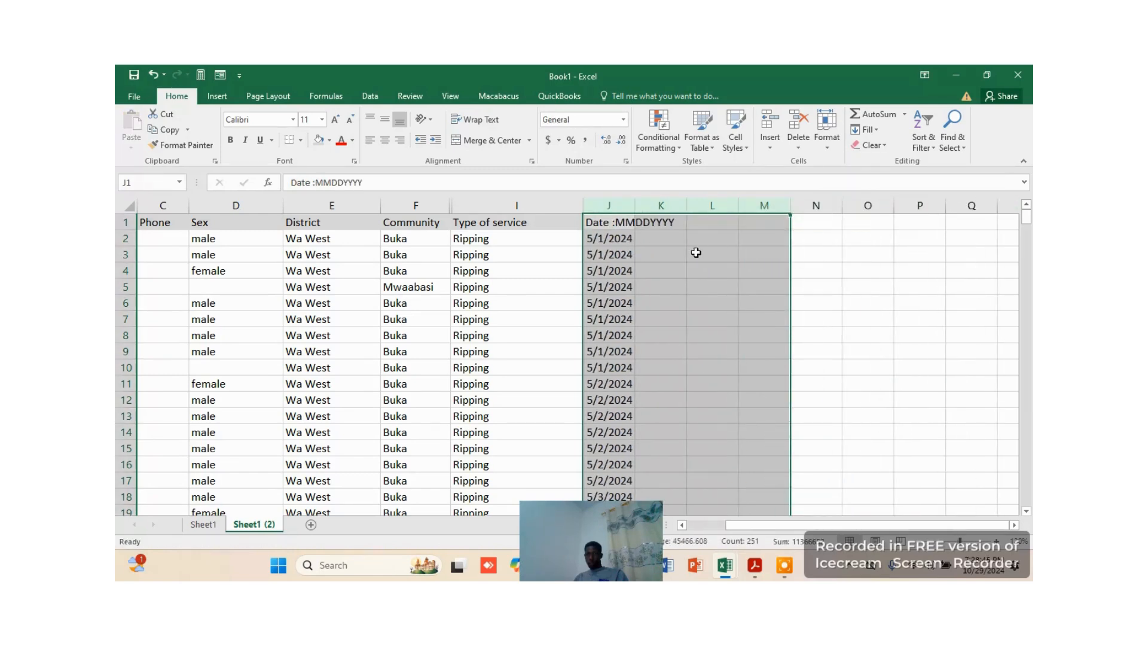
{"action": "left_click", "coordinate": [696, 253]}
{"action": "left_click_drag", "start_coordinate": [635, 205], "coordinate": [718, 214]}
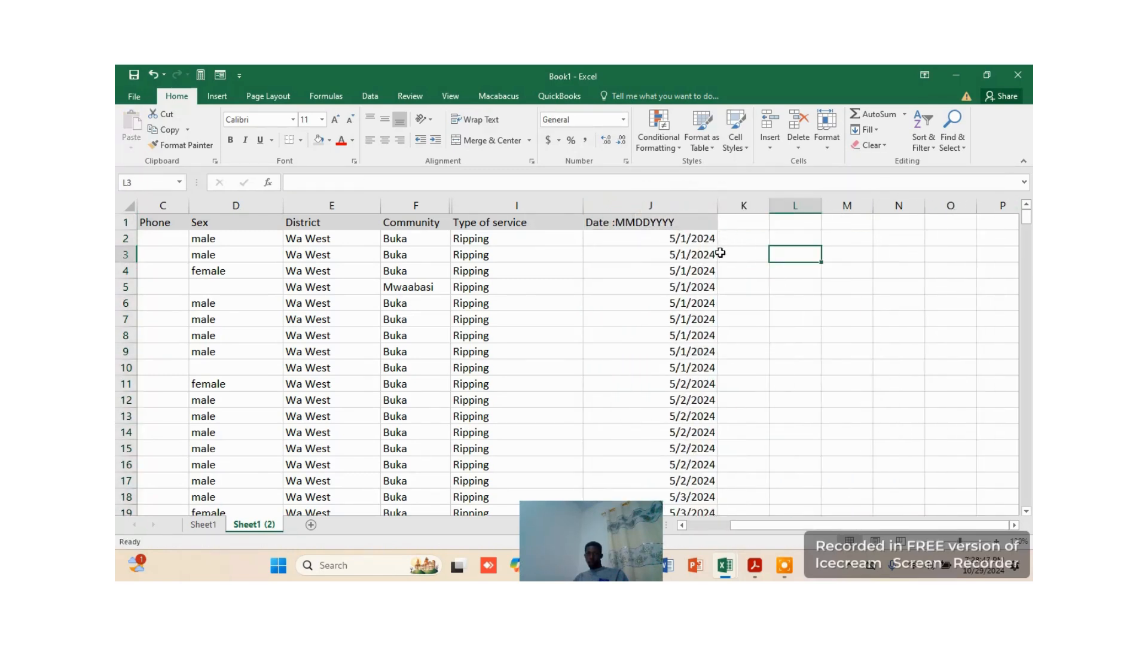
Examine the finished Date column J for correct dates down through the rows
{"action": "scroll", "coordinate": [758, 263], "scroll_direction": "down", "scroll_amount": 2}
{"action": "scroll", "coordinate": [712, 249], "scroll_direction": "up", "scroll_amount": 2}
{"action": "scroll", "coordinate": [717, 399], "scroll_direction": "down", "scroll_amount": 10}
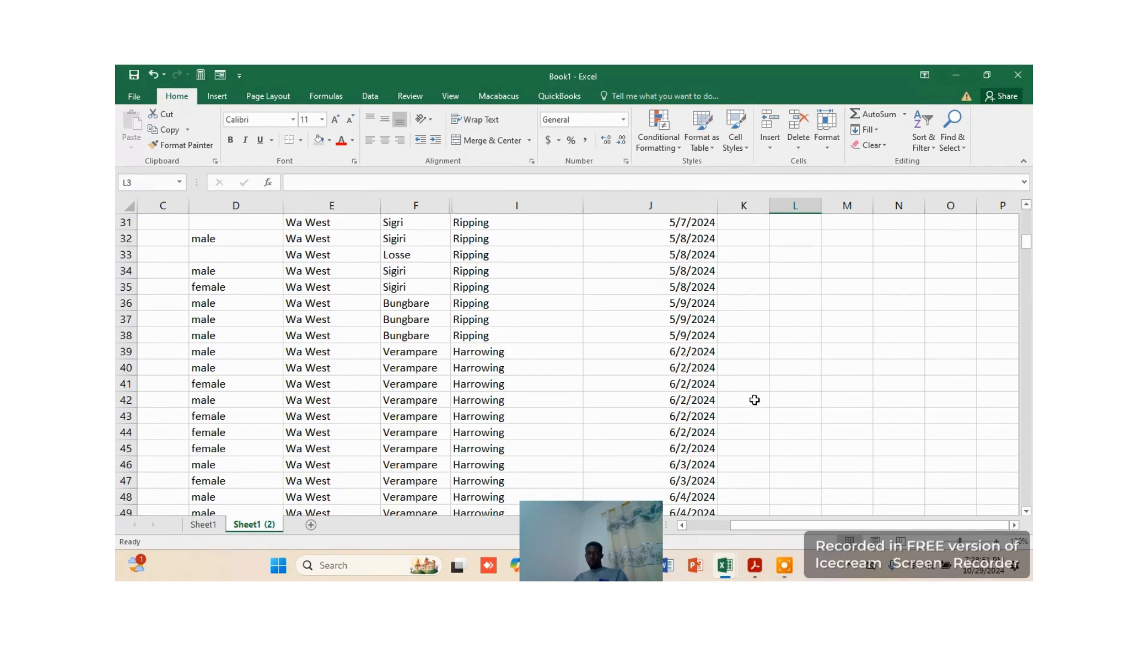
{"action": "scroll", "coordinate": [754, 399], "scroll_direction": "down", "scroll_amount": 20}
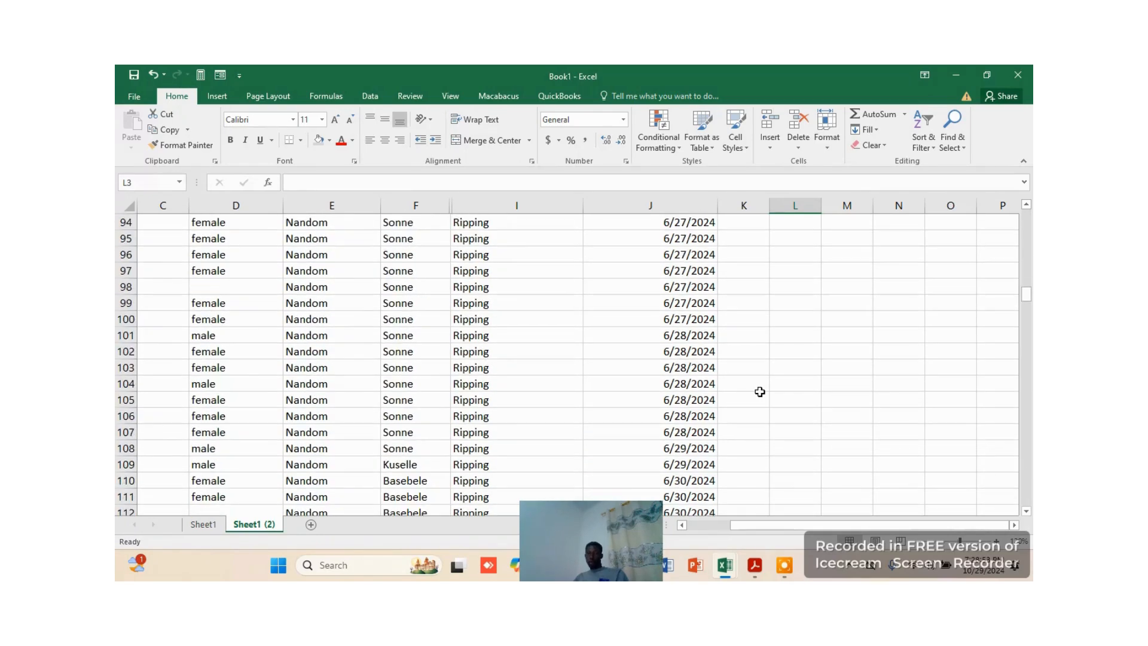
{"action": "scroll", "coordinate": [759, 391], "scroll_direction": "down", "scroll_amount": 20}
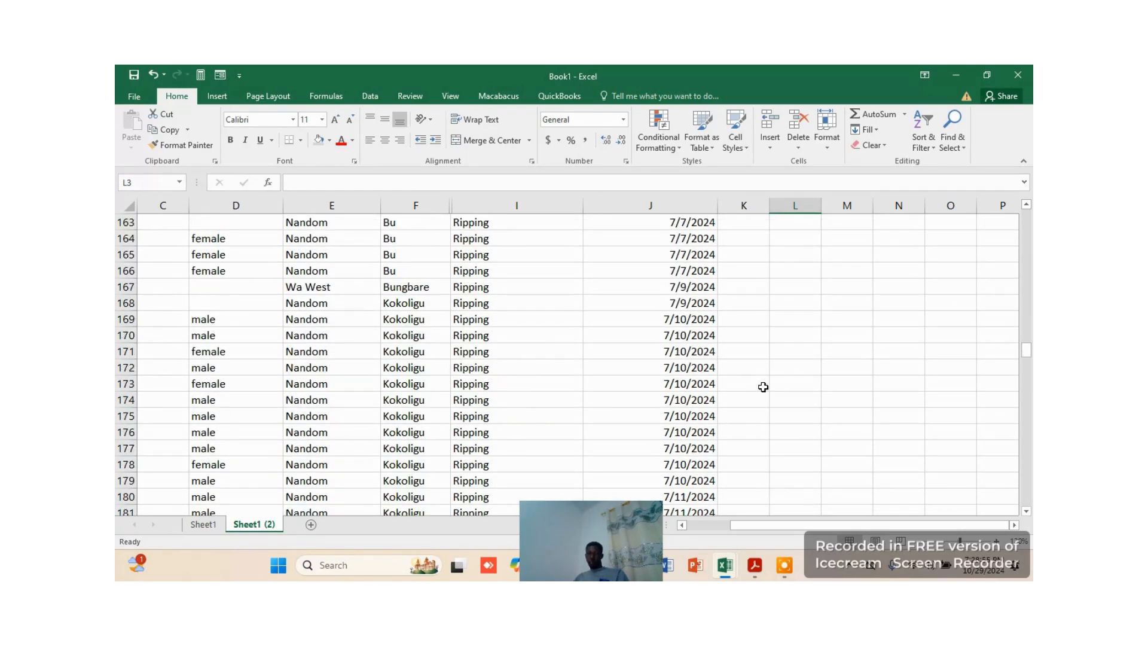
{"action": "scroll", "coordinate": [763, 387], "scroll_direction": "down", "scroll_amount": 15}
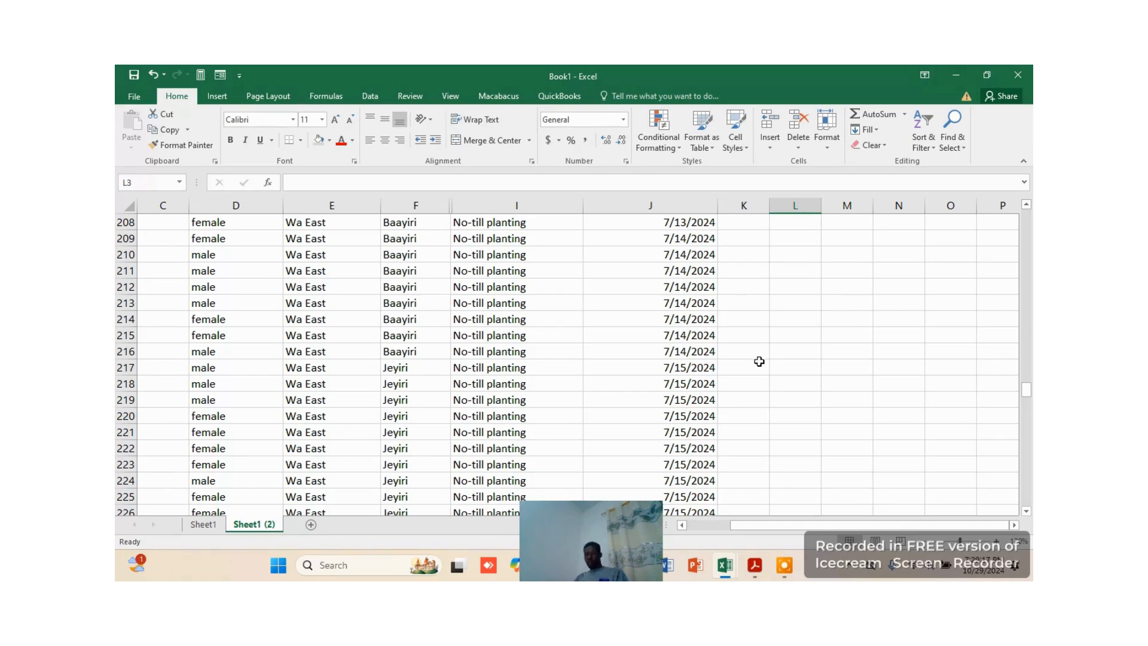
{"action": "scroll", "coordinate": [765, 353], "scroll_direction": "up", "scroll_amount": 11}
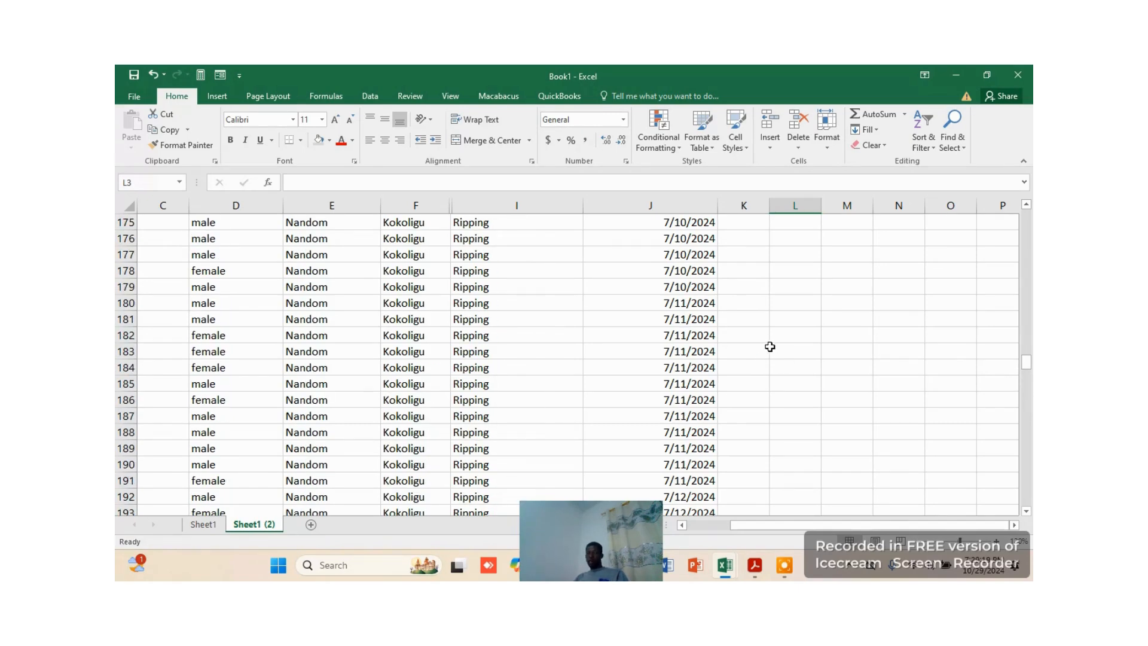
Examine the Date column J values in Sheet1 (2) back up to the first rows, together with the name, district and service columns
{"action": "scroll", "coordinate": [768, 343], "scroll_direction": "up", "scroll_amount": 15}
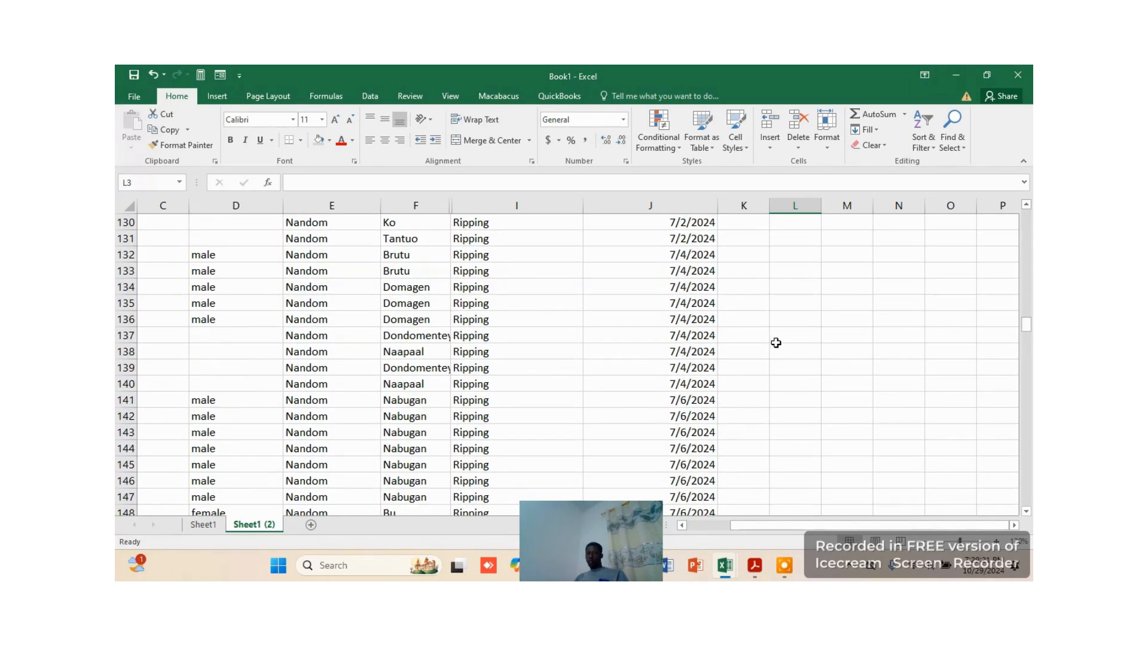
{"action": "scroll", "coordinate": [780, 349], "scroll_direction": "up", "scroll_amount": 6}
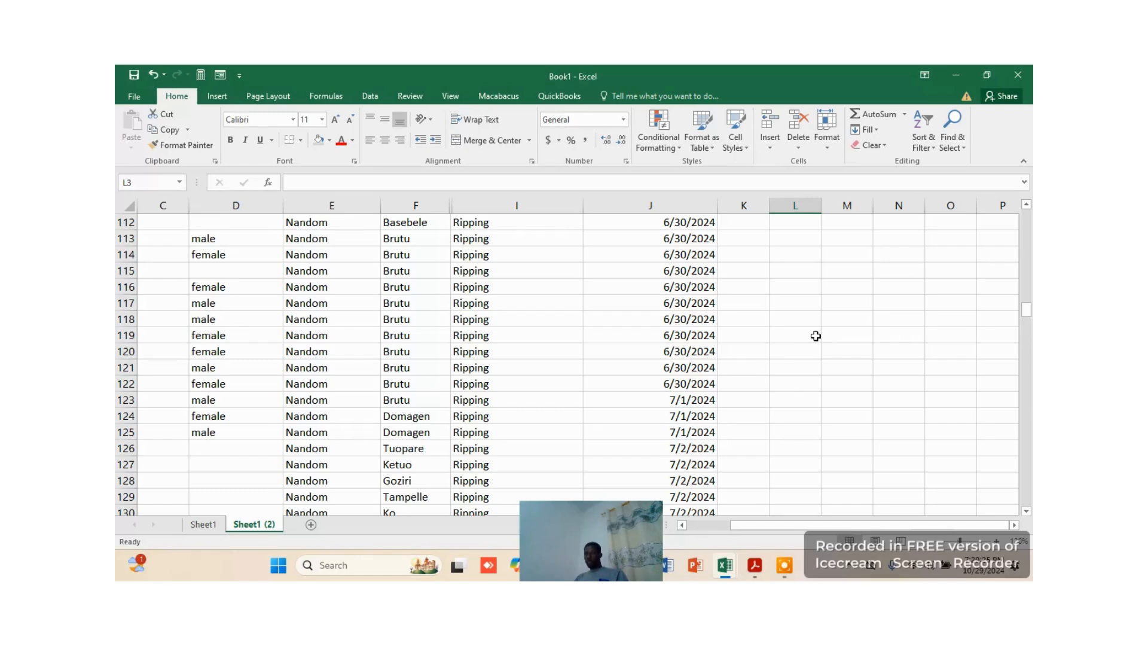
{"action": "scroll", "coordinate": [815, 335], "scroll_direction": "up", "scroll_amount": 7}
{"action": "scroll", "coordinate": [822, 336], "scroll_direction": "up", "scroll_amount": 20}
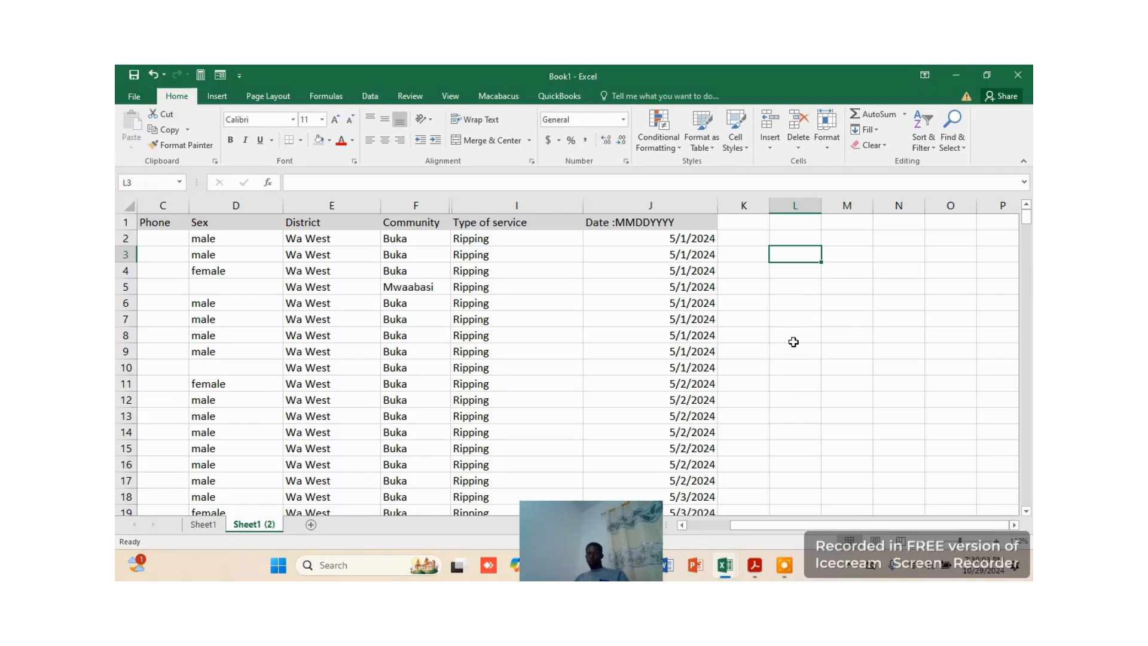
{"action": "left_click", "coordinate": [628, 323]}
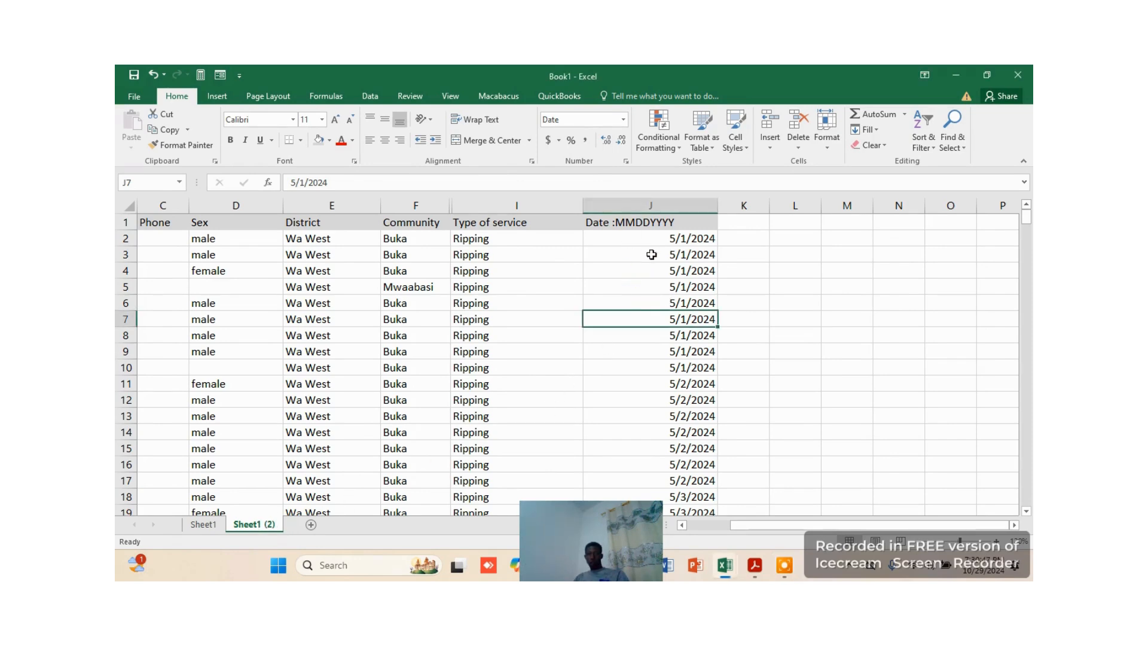
{"action": "left_click", "coordinate": [657, 239]}
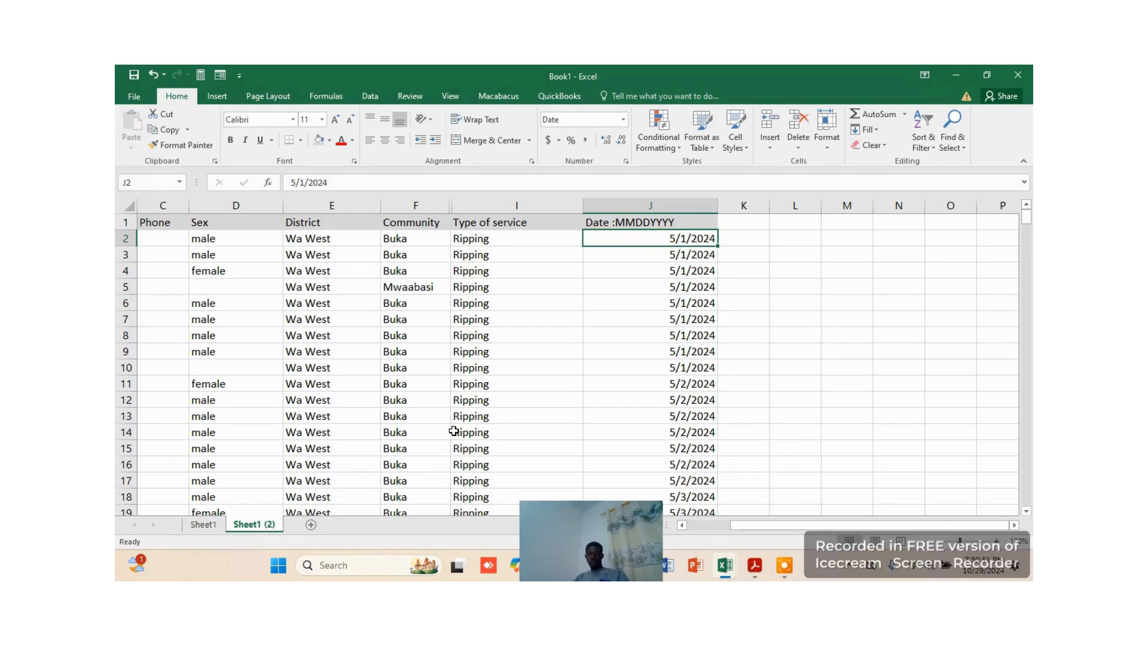
{"action": "scroll", "coordinate": [484, 418], "scroll_direction": "down", "scroll_amount": 16}
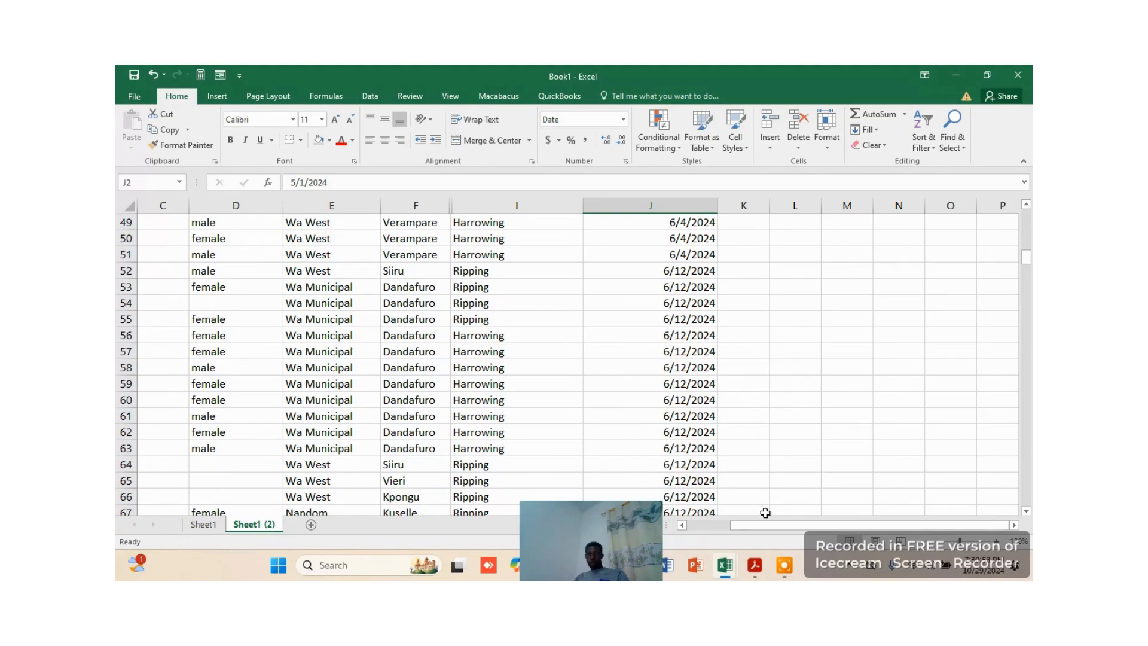
{"action": "left_click_drag", "start_coordinate": [765, 524], "coordinate": [722, 524]}
{"action": "scroll", "coordinate": [748, 372], "scroll_direction": "up", "scroll_amount": 12}
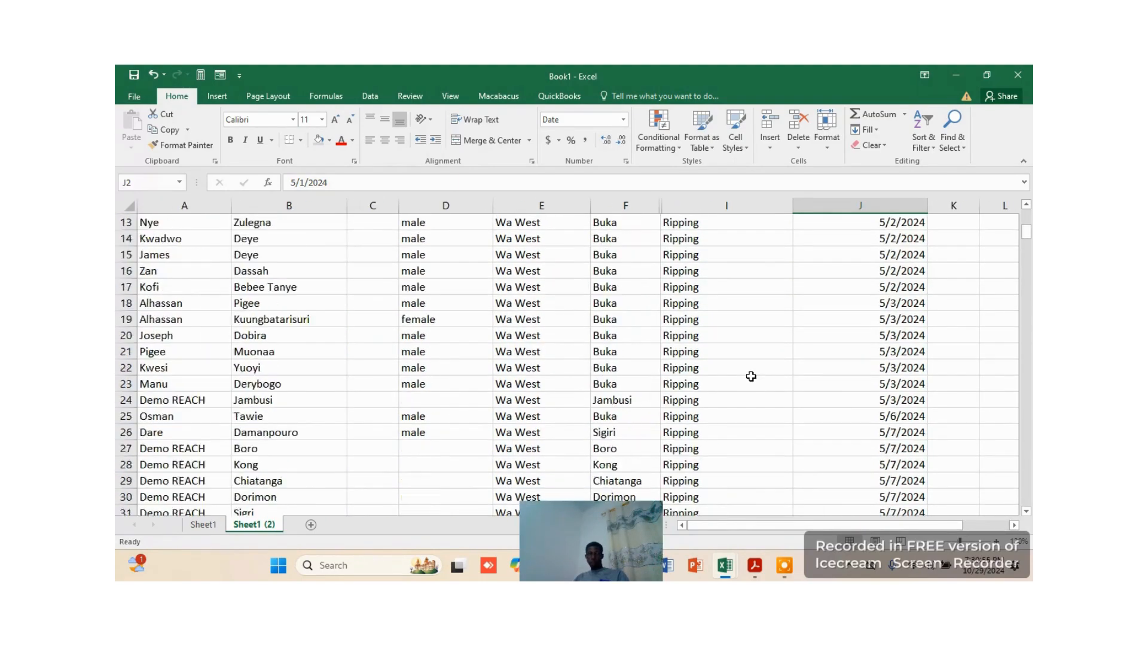
{"action": "scroll", "coordinate": [751, 376], "scroll_direction": "up", "scroll_amount": 4}
{"action": "scroll", "coordinate": [813, 439], "scroll_direction": "down", "scroll_amount": 18}
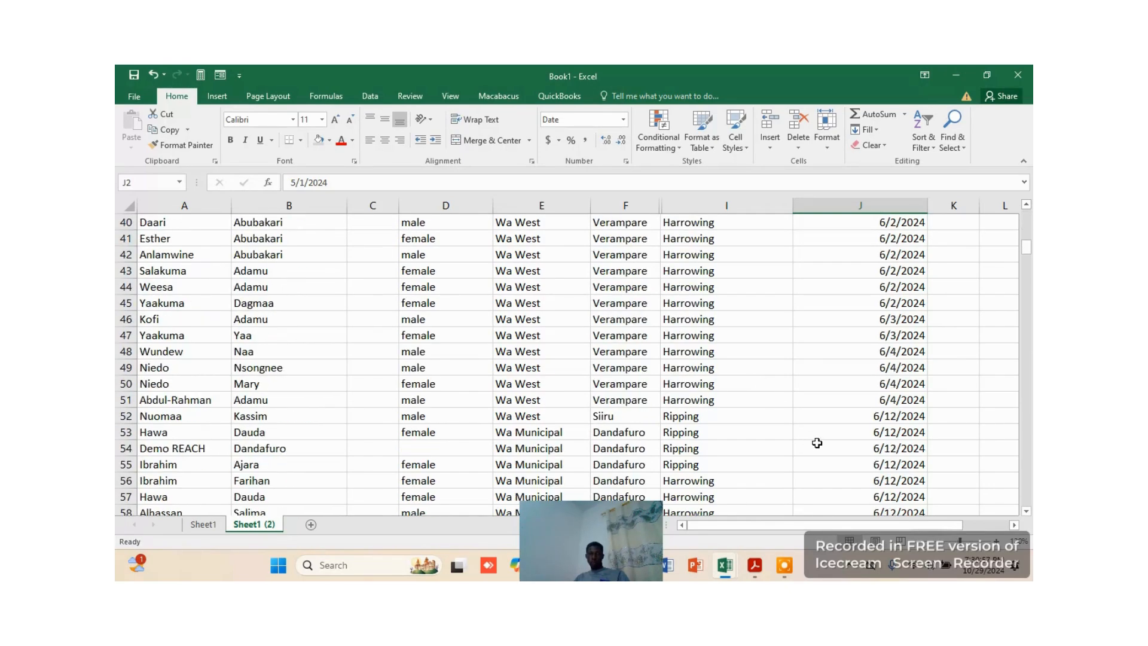
Examine the order of the names and their dates in the first rows of Sheet1, including row 8
{"action": "left_click", "coordinate": [203, 524]}
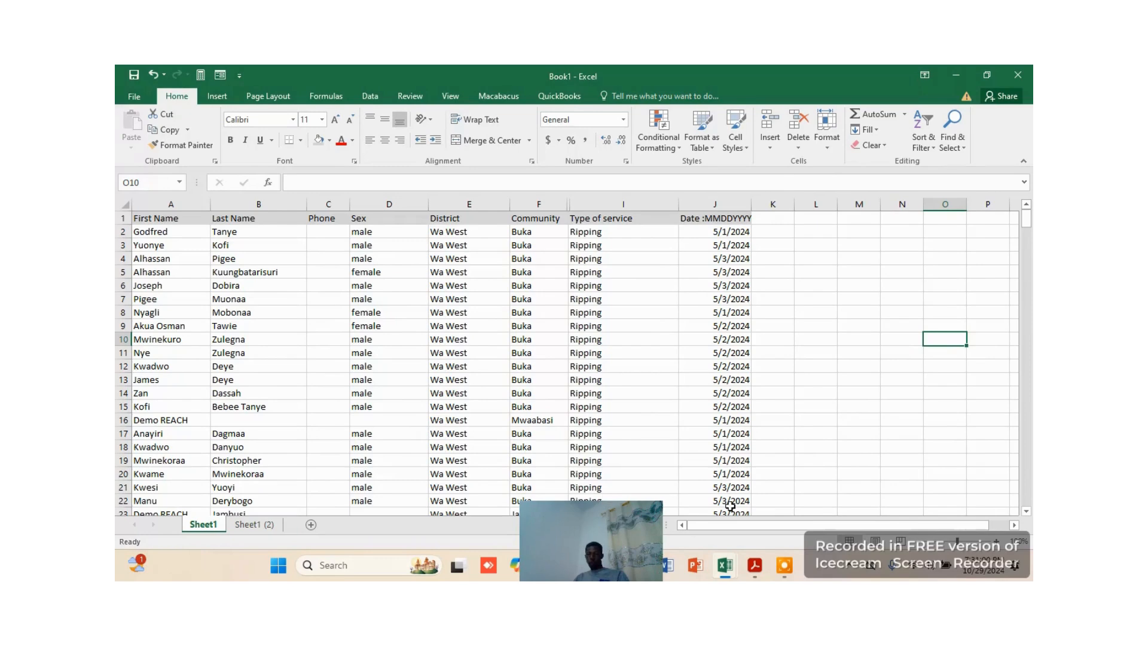
{"action": "left_click", "coordinate": [998, 541]}
{"action": "left_click", "coordinate": [998, 541]}
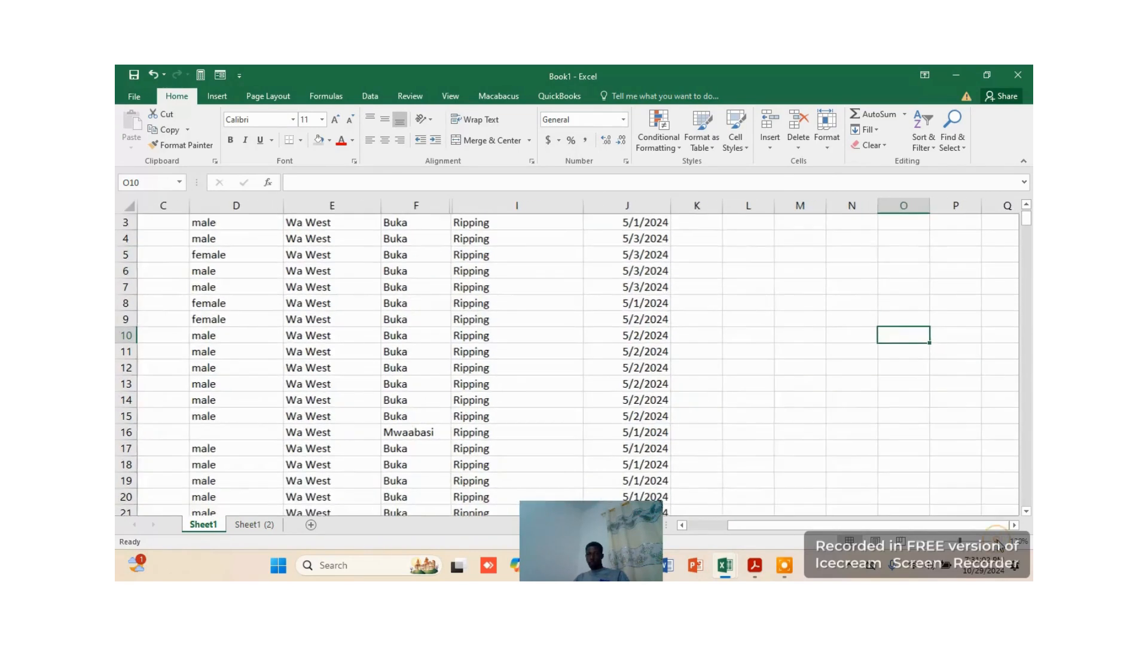
{"action": "left_click", "coordinate": [998, 541]}
{"action": "left_click_drag", "start_coordinate": [759, 526], "coordinate": [706, 525]}
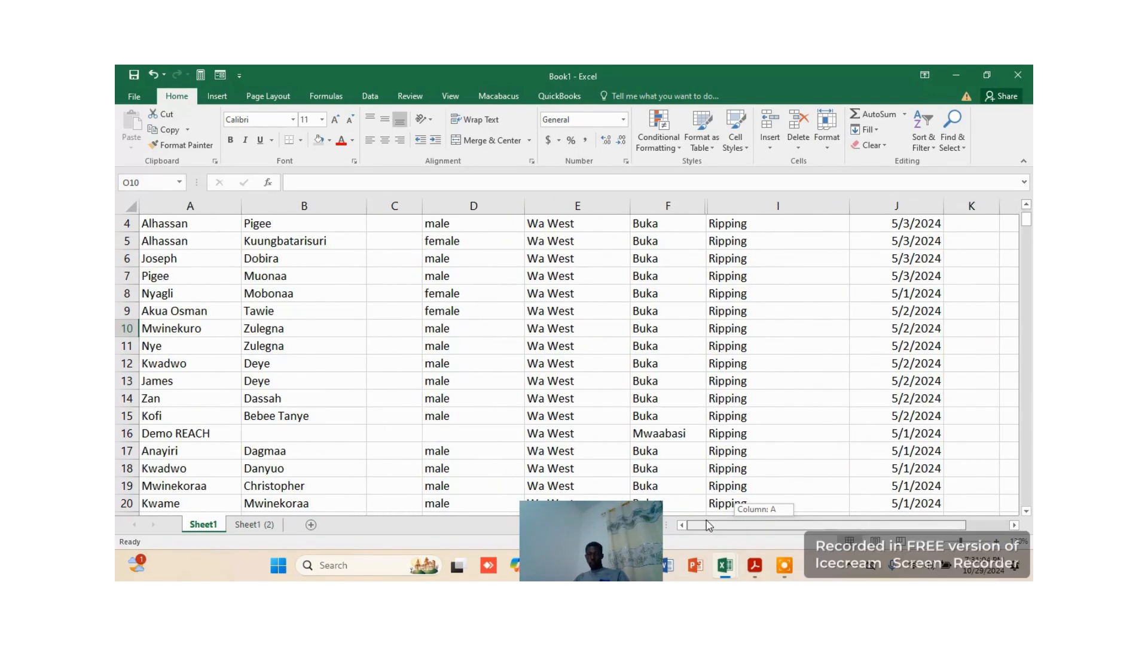
{"action": "scroll", "coordinate": [840, 419], "scroll_direction": "up", "scroll_amount": 1}
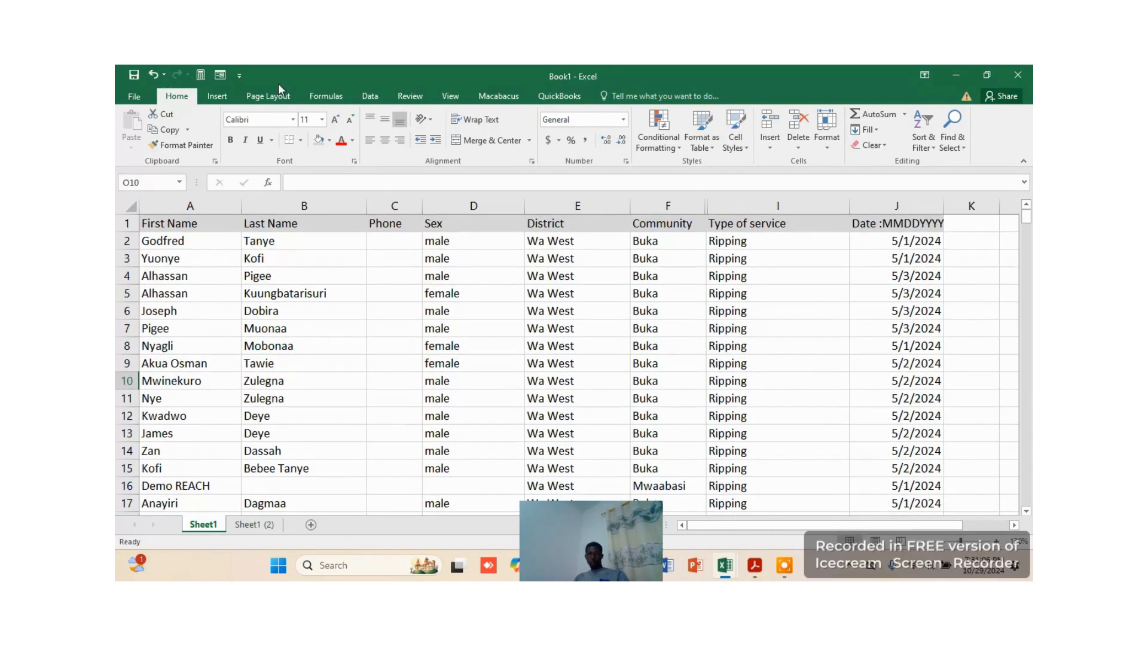
{"action": "left_click", "coordinate": [238, 242]}
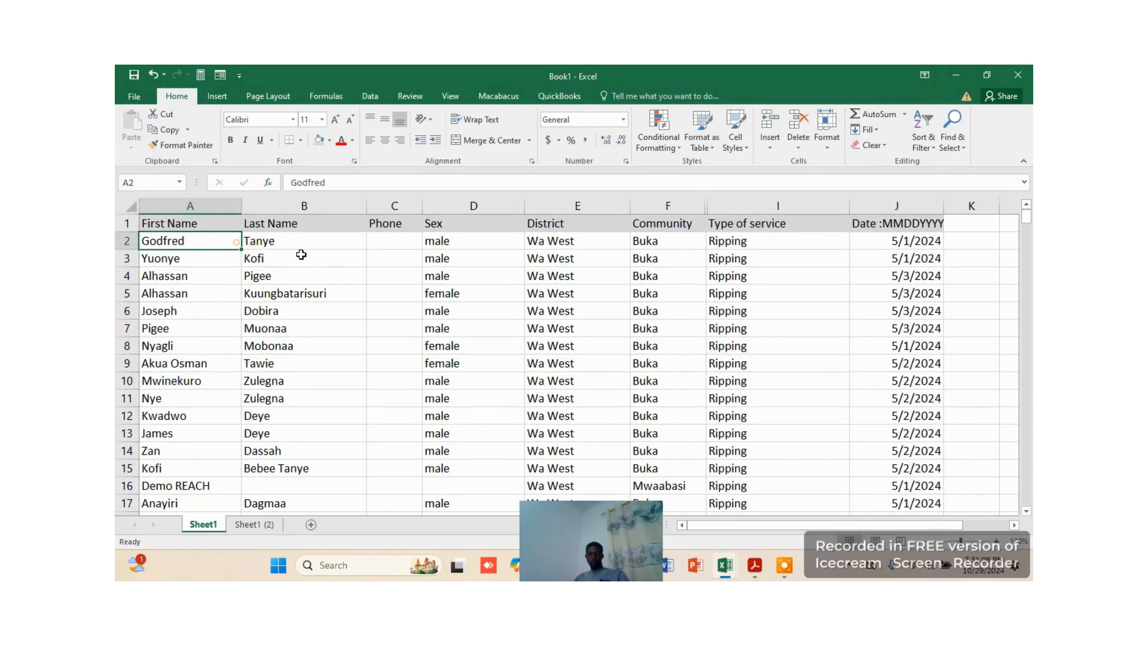
{"action": "left_click", "coordinate": [274, 276]}
{"action": "left_click", "coordinate": [256, 326]}
{"action": "left_click", "coordinate": [200, 309]}
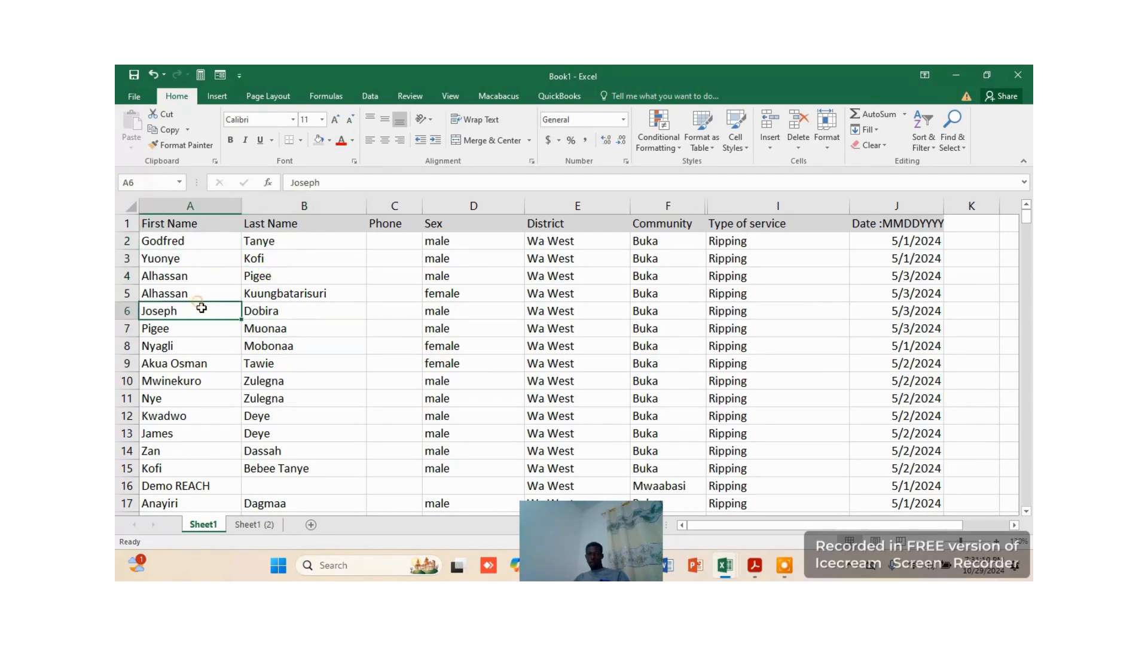
{"action": "scroll", "coordinate": [353, 328], "scroll_direction": "down", "scroll_amount": 1}
{"action": "scroll", "coordinate": [354, 326], "scroll_direction": "up", "scroll_amount": 1}
{"action": "left_click", "coordinate": [171, 344]}
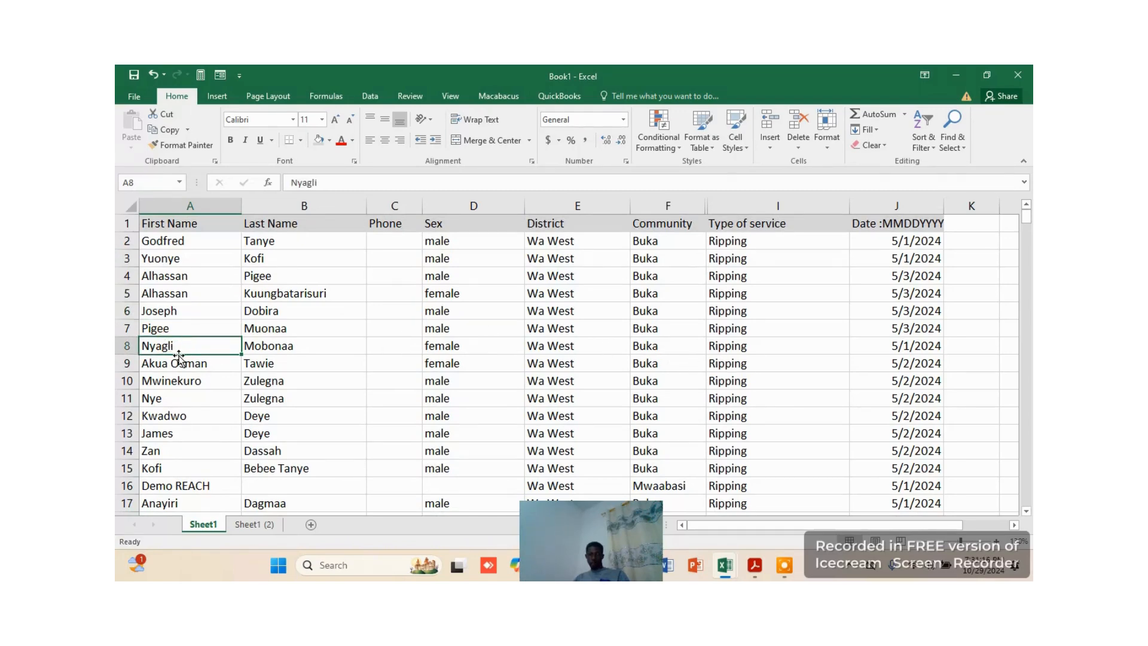
{"action": "left_click", "coordinate": [257, 352]}
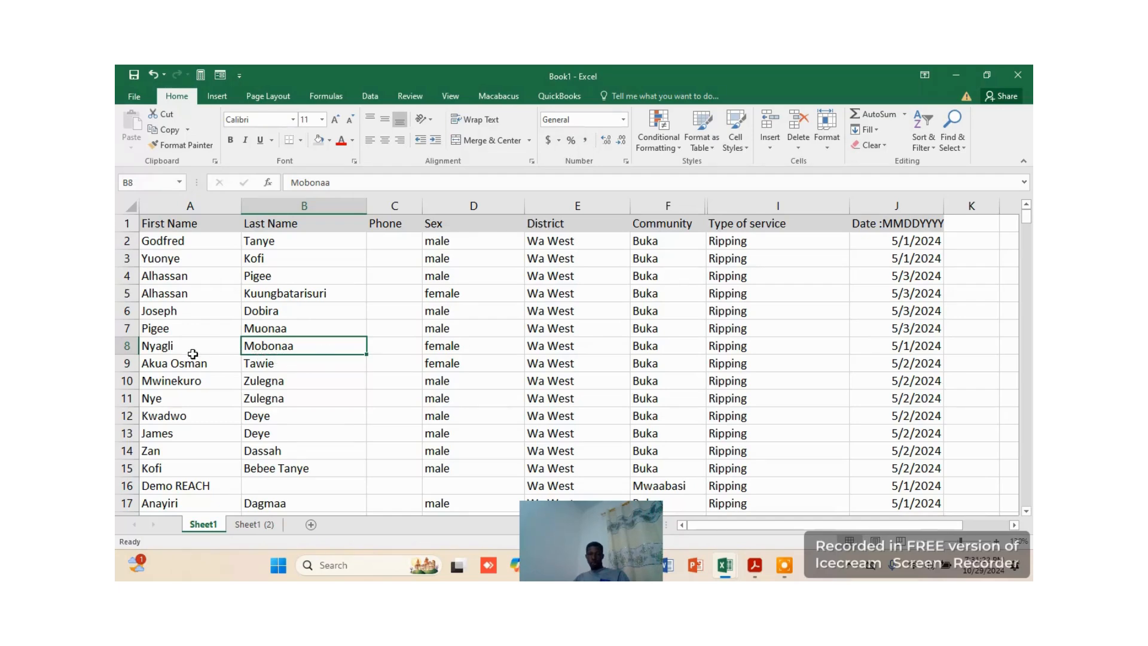
{"action": "left_click", "coordinate": [275, 359]}
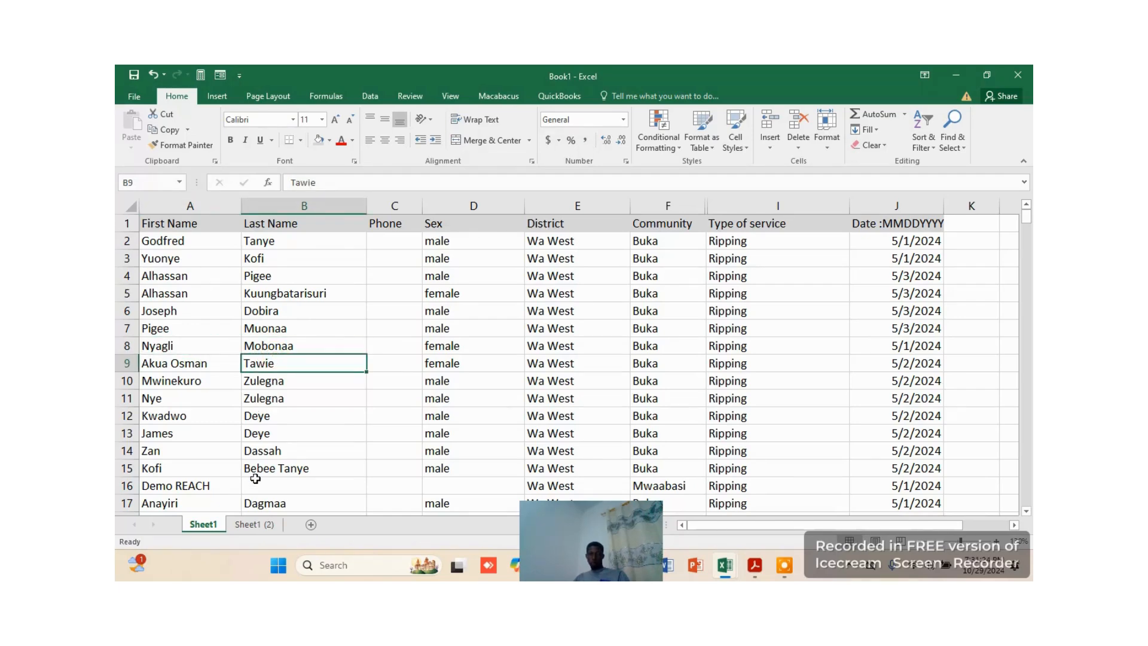
Compare the record order on Sheet1 (2) with Sheet1 by checking rows 8 and 21
{"action": "left_click", "coordinate": [255, 524]}
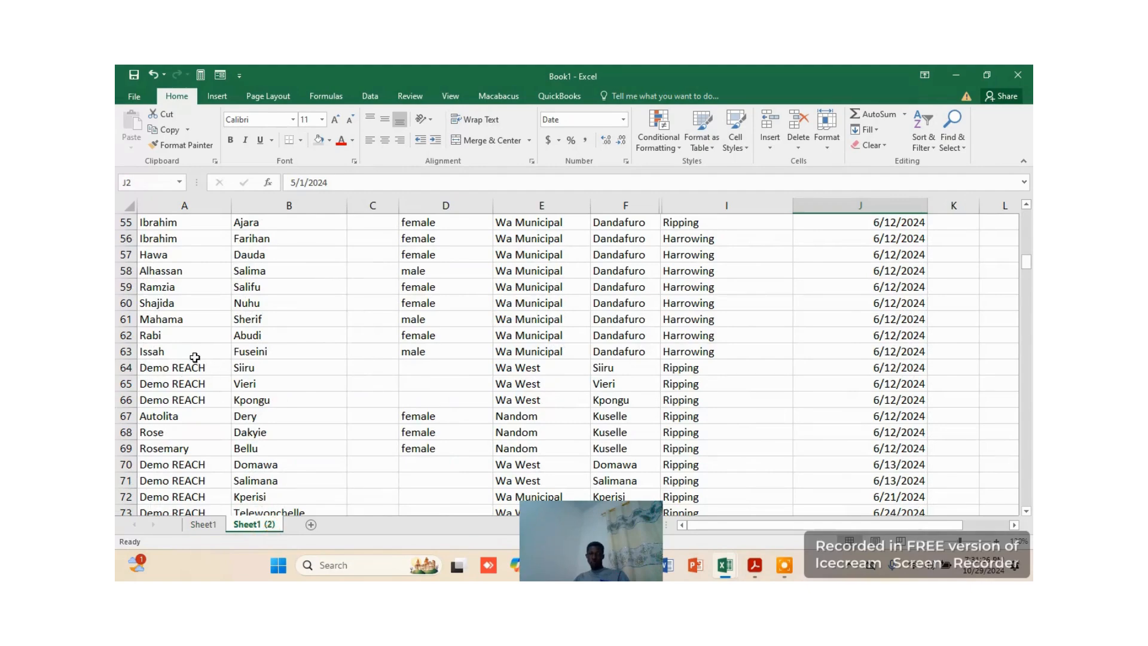
{"action": "scroll", "coordinate": [251, 295], "scroll_direction": "up", "scroll_amount": 18}
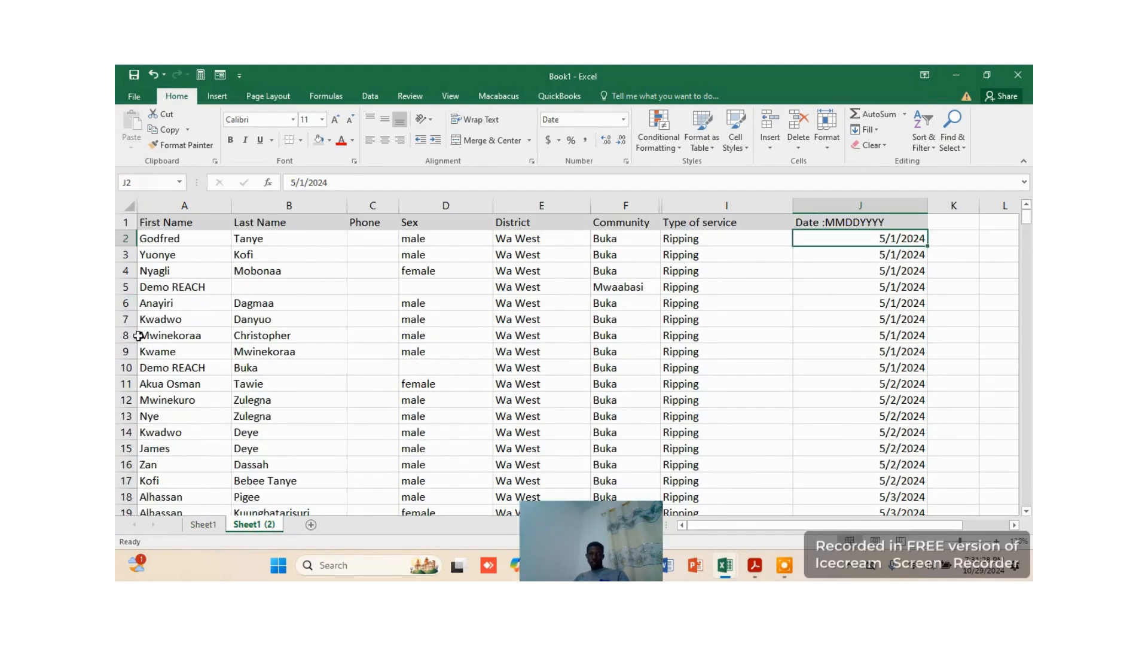
{"action": "left_click", "coordinate": [128, 335]}
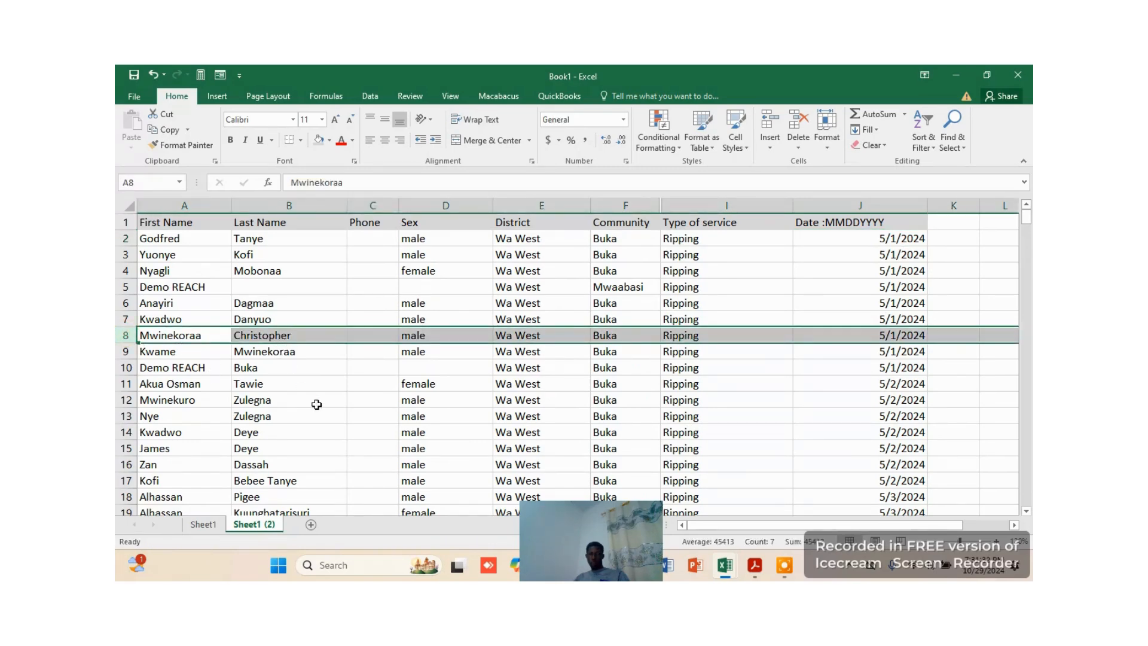
{"action": "left_click", "coordinate": [203, 524]}
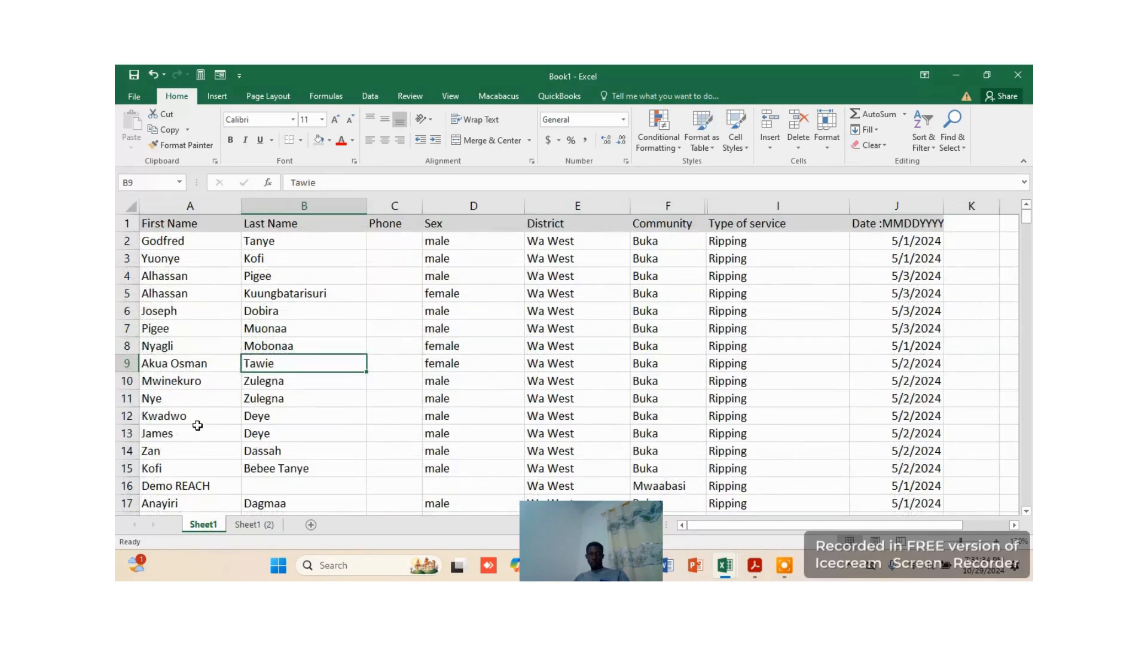
{"action": "scroll", "coordinate": [219, 423], "scroll_direction": "down", "scroll_amount": 4}
{"action": "left_click", "coordinate": [181, 364]}
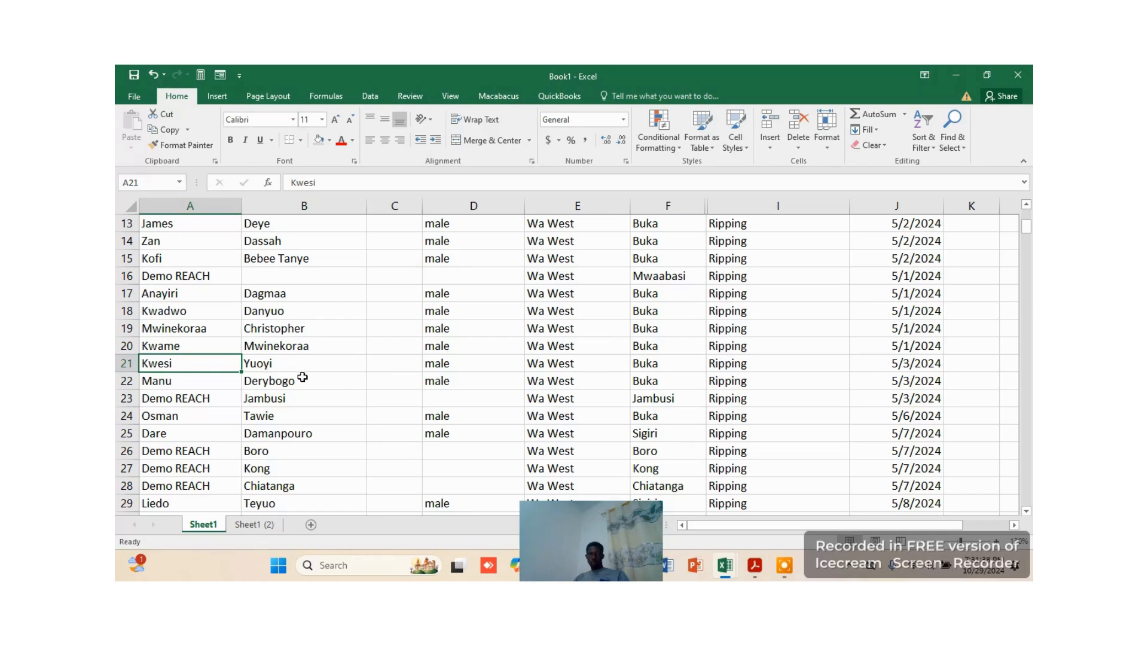
{"action": "left_click", "coordinate": [253, 524]}
{"action": "scroll", "coordinate": [361, 418], "scroll_direction": "down", "scroll_amount": 5}
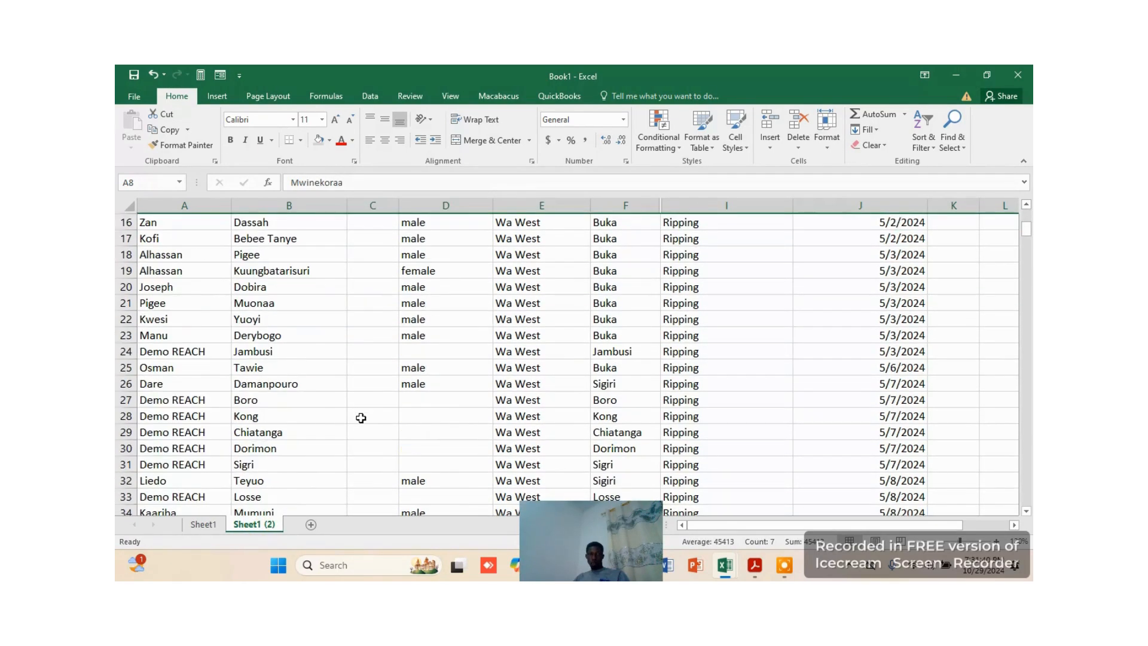
{"action": "left_click", "coordinate": [174, 307]}
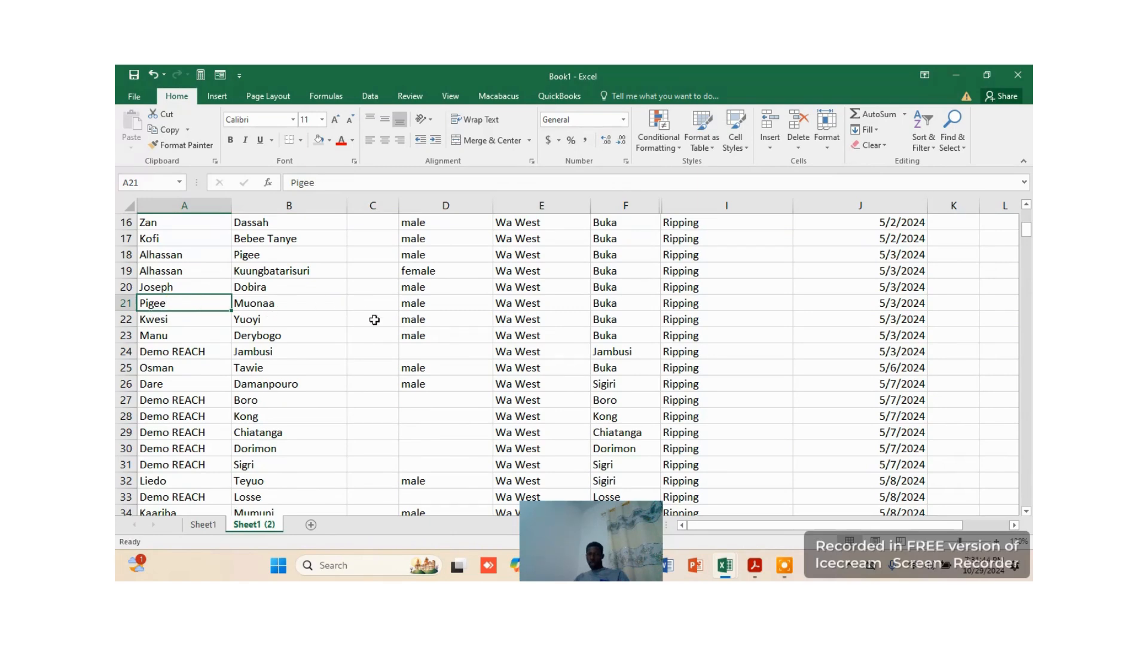
{"action": "scroll", "coordinate": [588, 418], "scroll_direction": "up", "scroll_amount": 5}
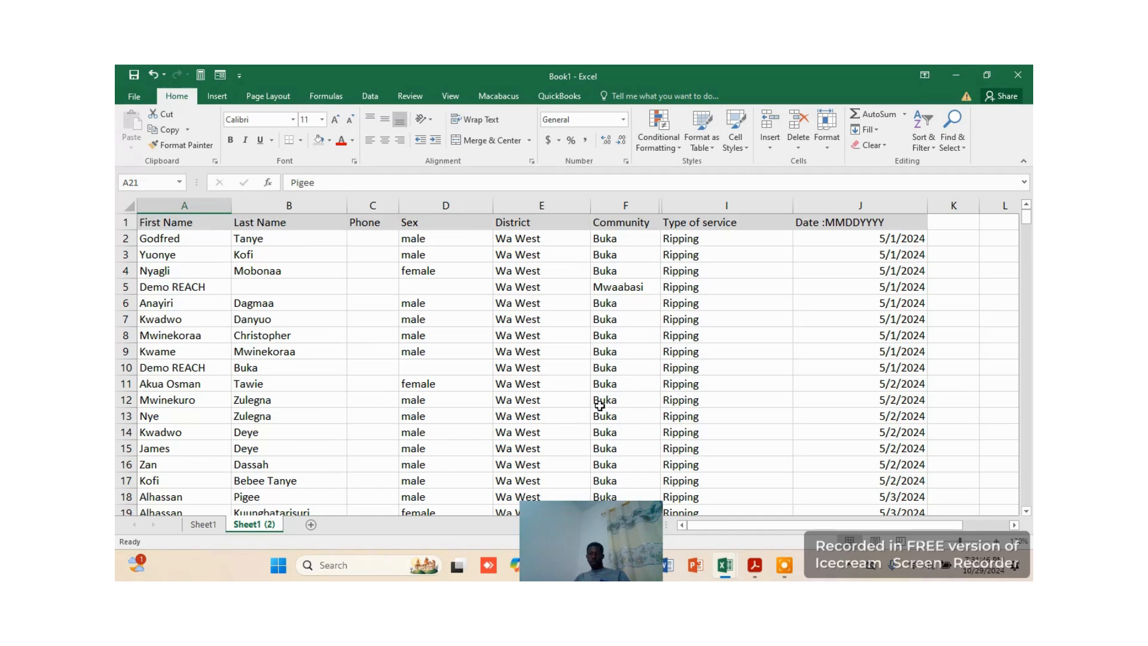